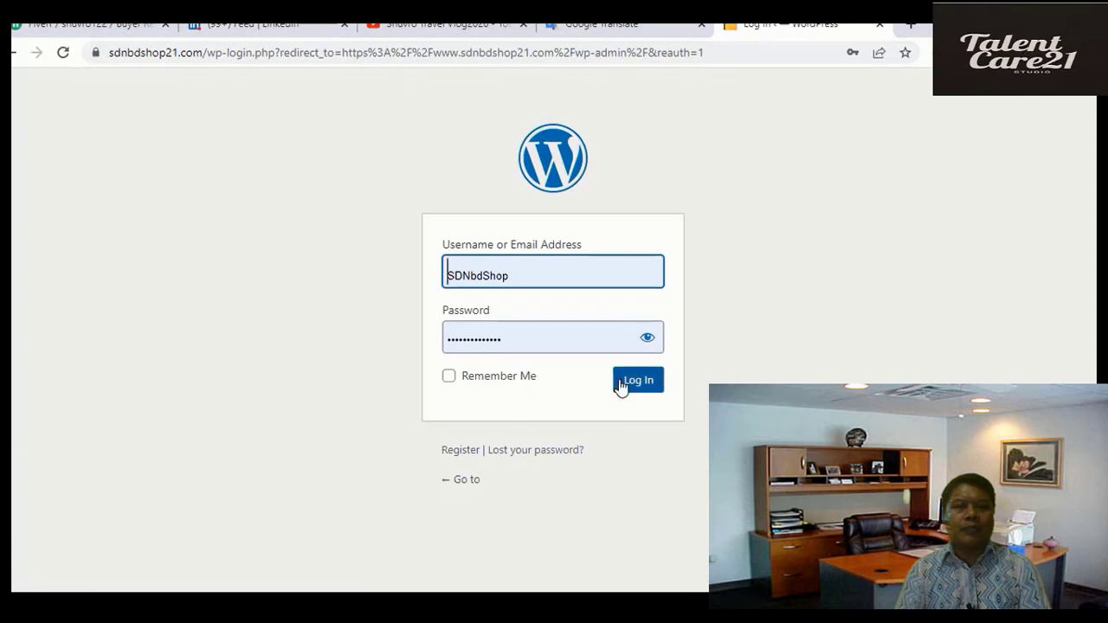
- Log in to the sdnbdshop21.com admin and open the Reading settings at the search engine visibility option
click(649, 383)
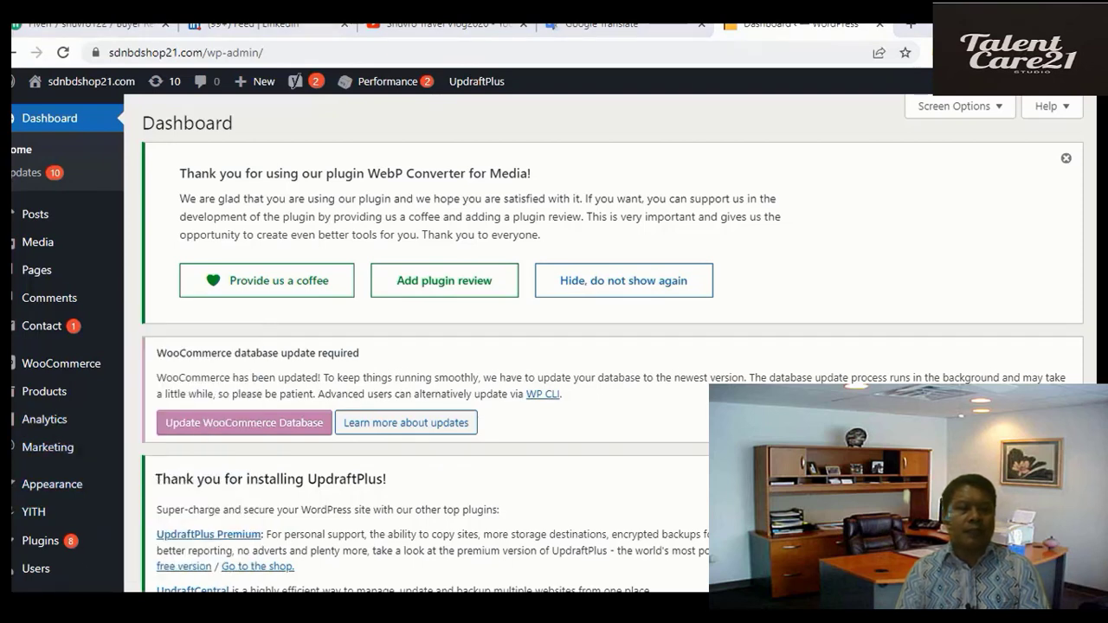
scroll(331, 445, down, 2)
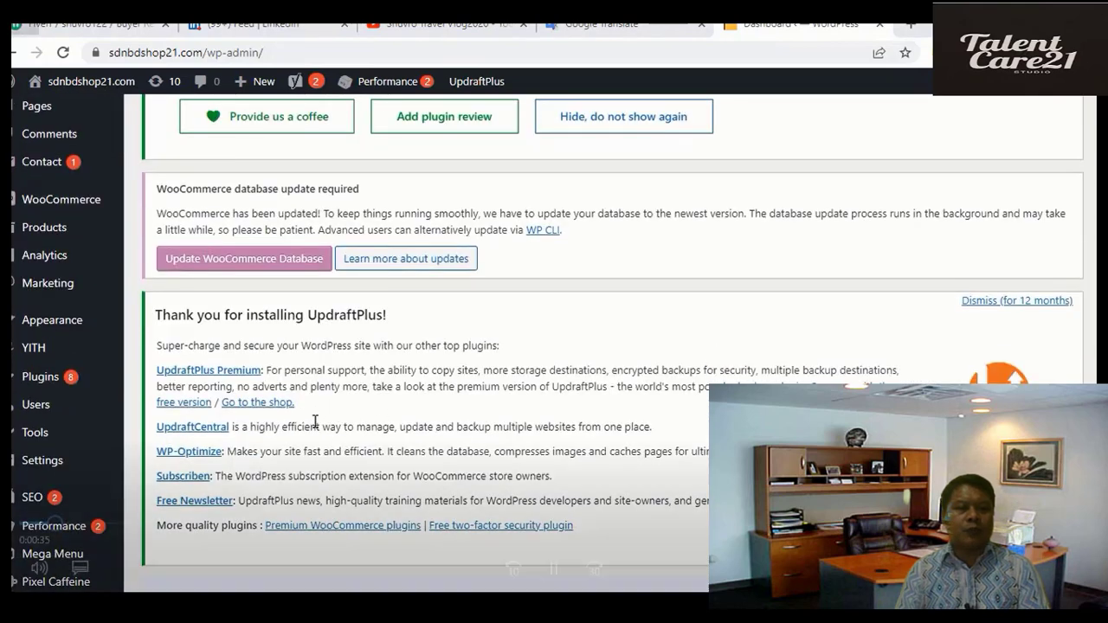
scroll(314, 421, down, 2)
click(43, 435)
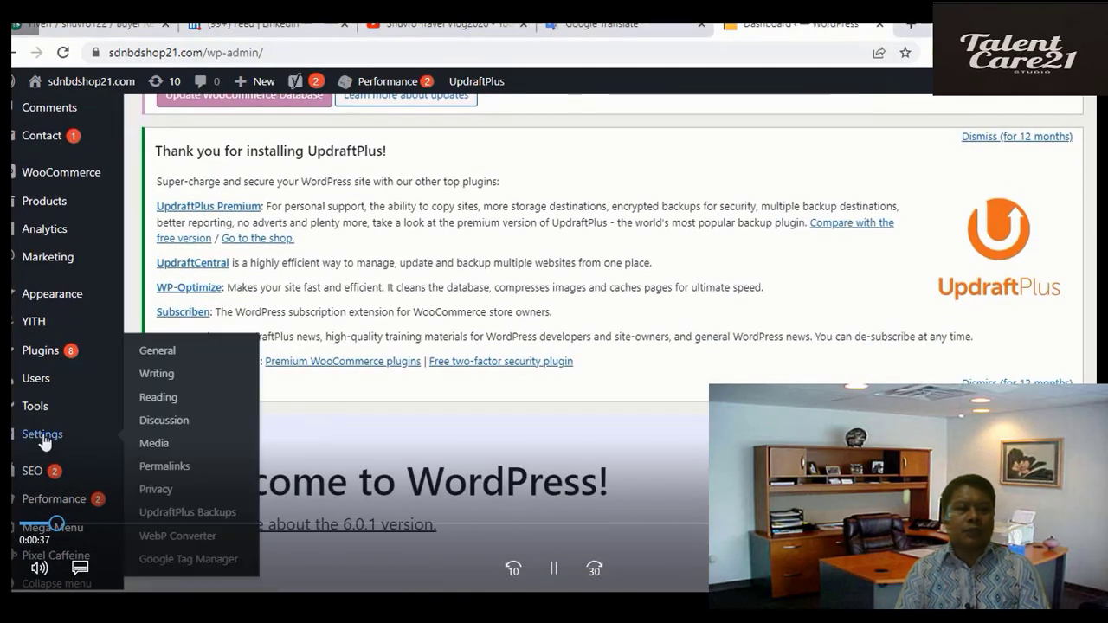
click(156, 370)
click(30, 317)
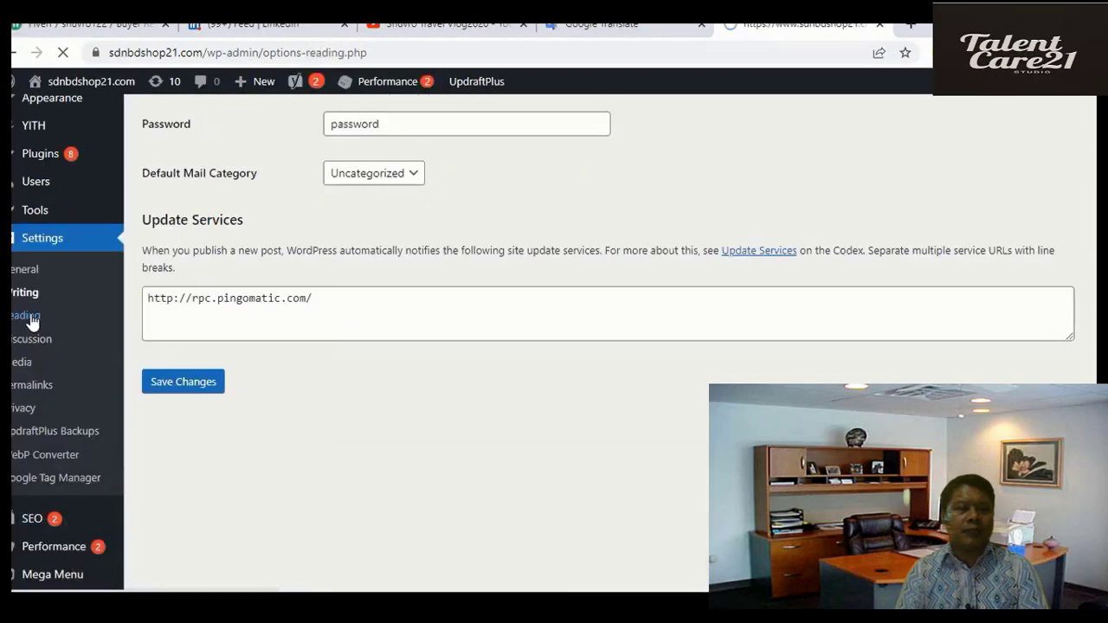
scroll(516, 405, down, 3)
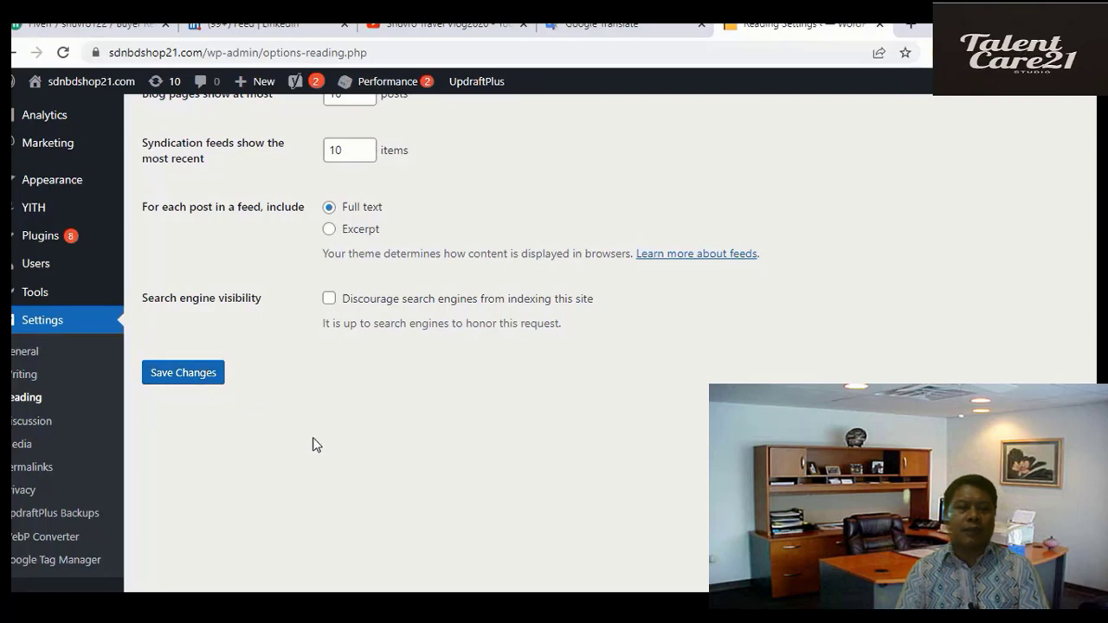
- Open the Permalink settings and review the common structures, optional bases and product permalinks
click(24, 444)
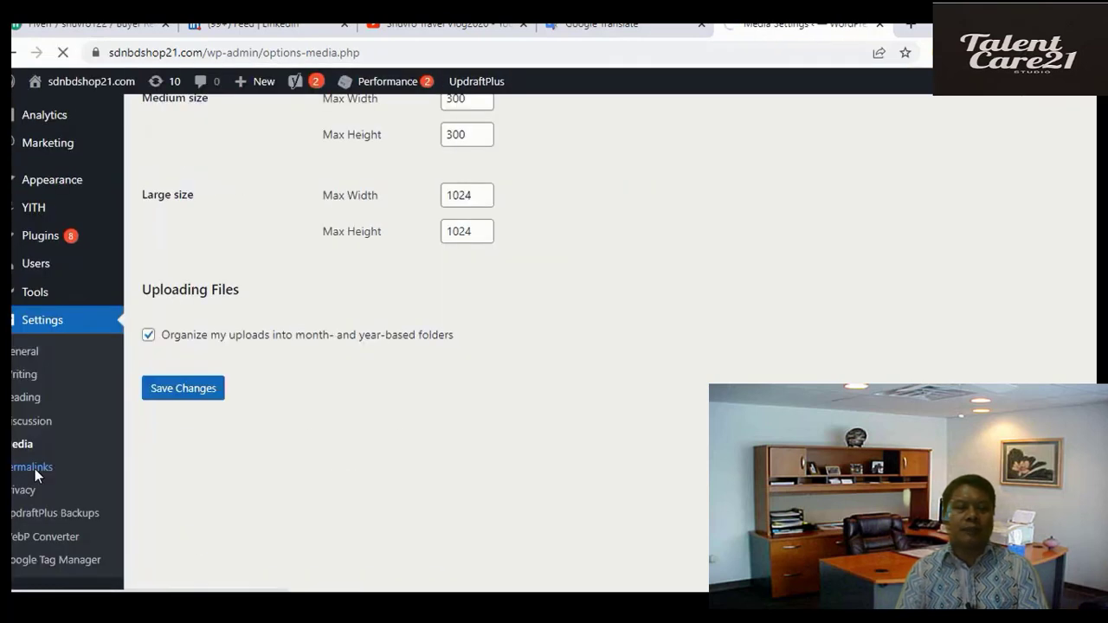
click(35, 468)
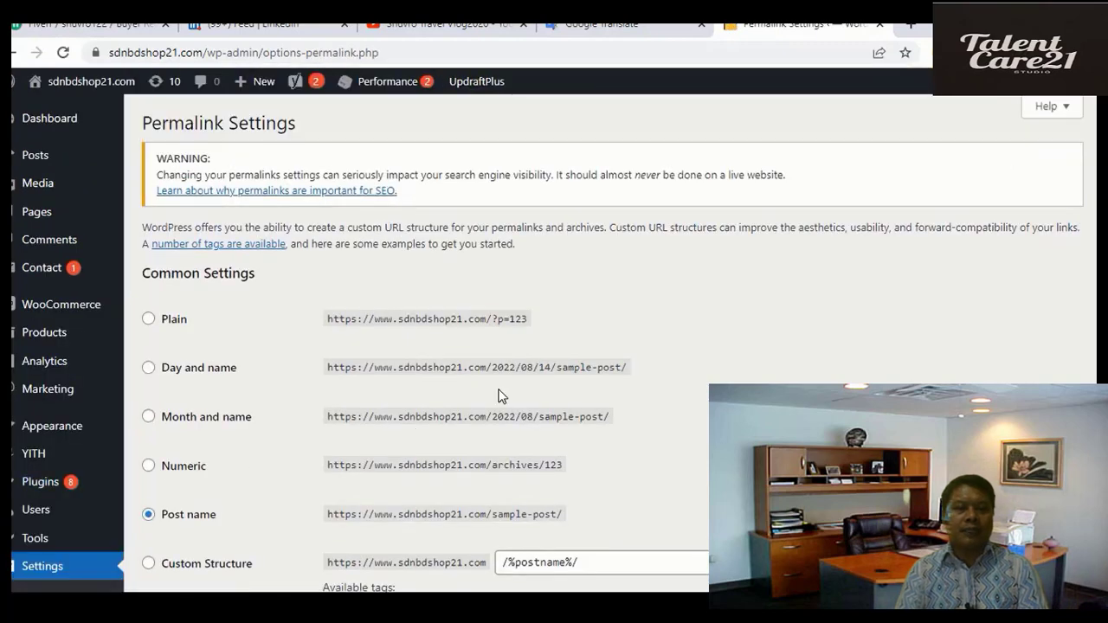
scroll(259, 346, down, 2)
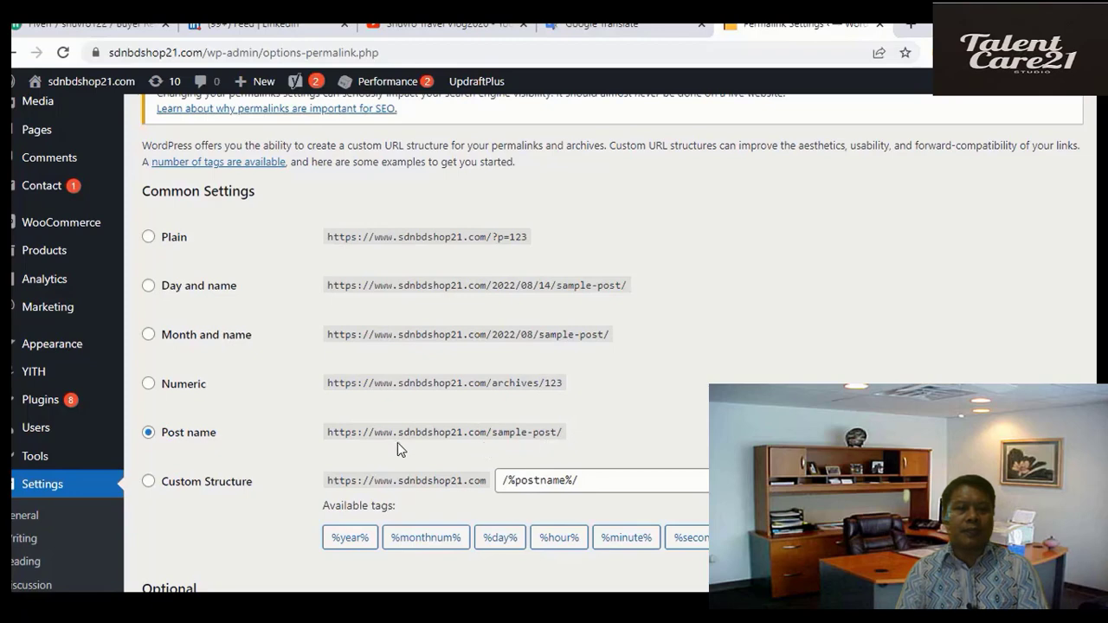
scroll(277, 517, down, 3)
scroll(273, 487, down, 3)
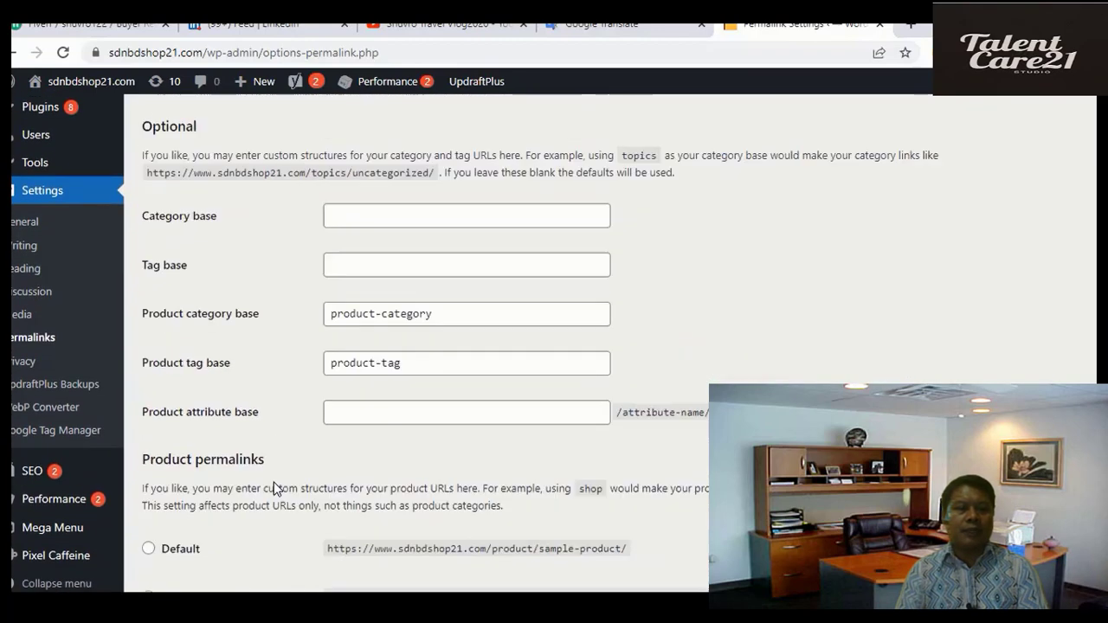
scroll(273, 487, down, 3)
click(179, 522)
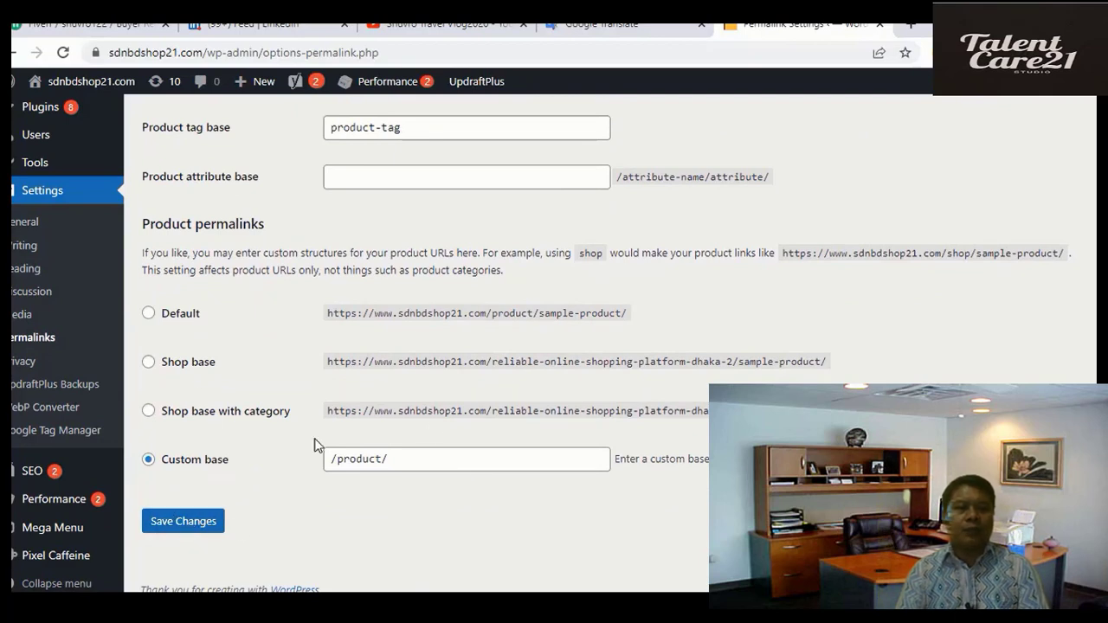
- Open the general Yoast SEO page and look through its problems and notifications
mouse_move(31, 476)
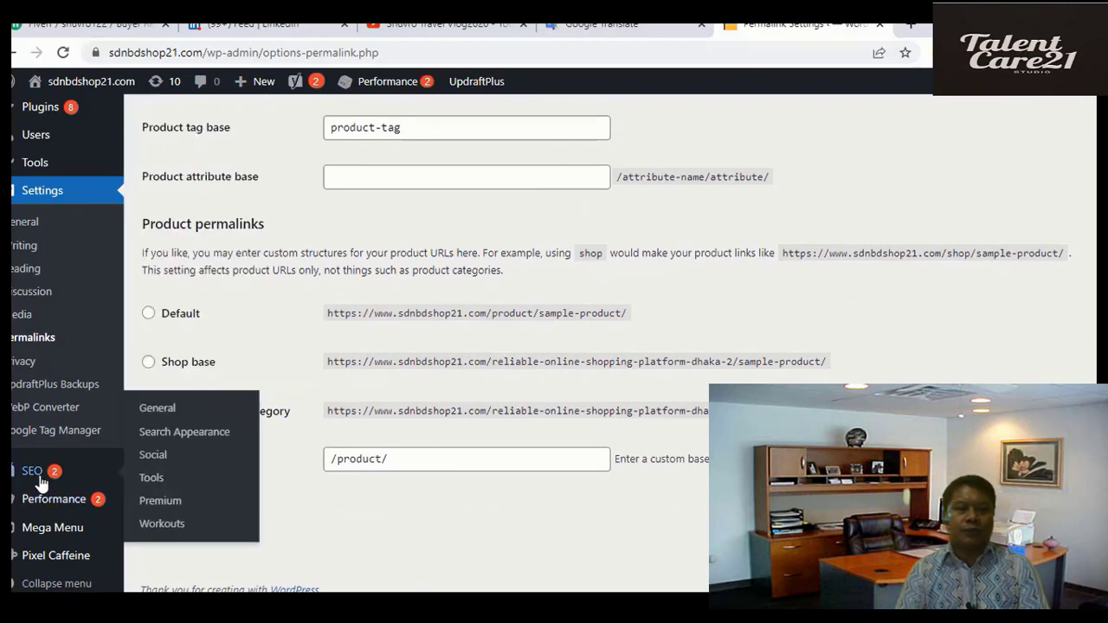
click(32, 479)
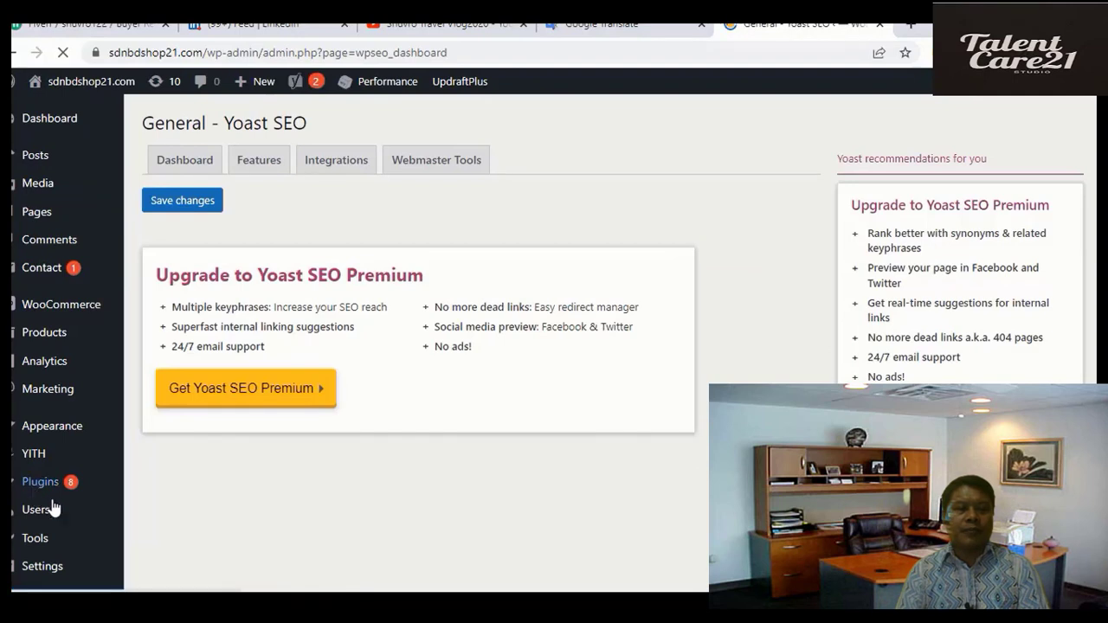
mouse_move(67, 512)
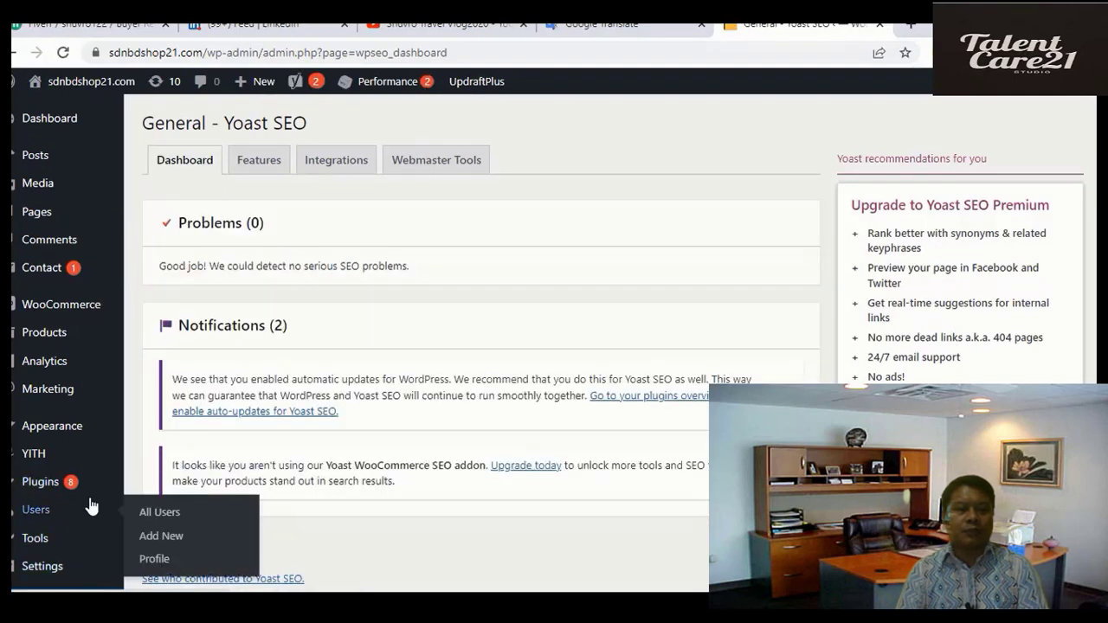
mouse_move(90, 482)
scroll(91, 483, down, 3)
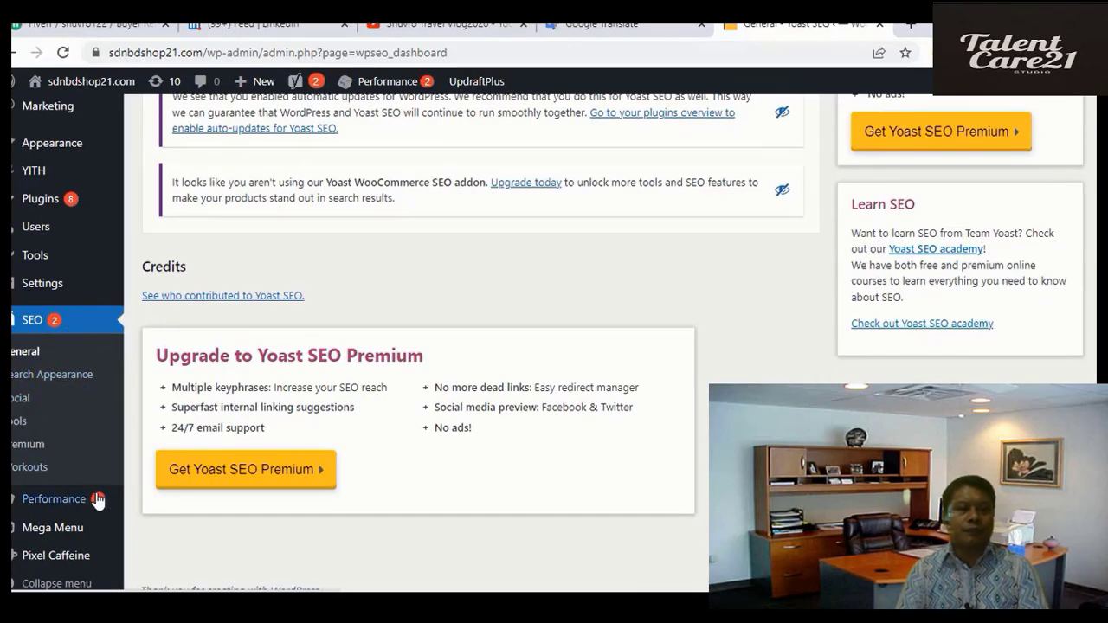
- Open the page for adding new plugins and search for "yoast"
mouse_move(61, 213)
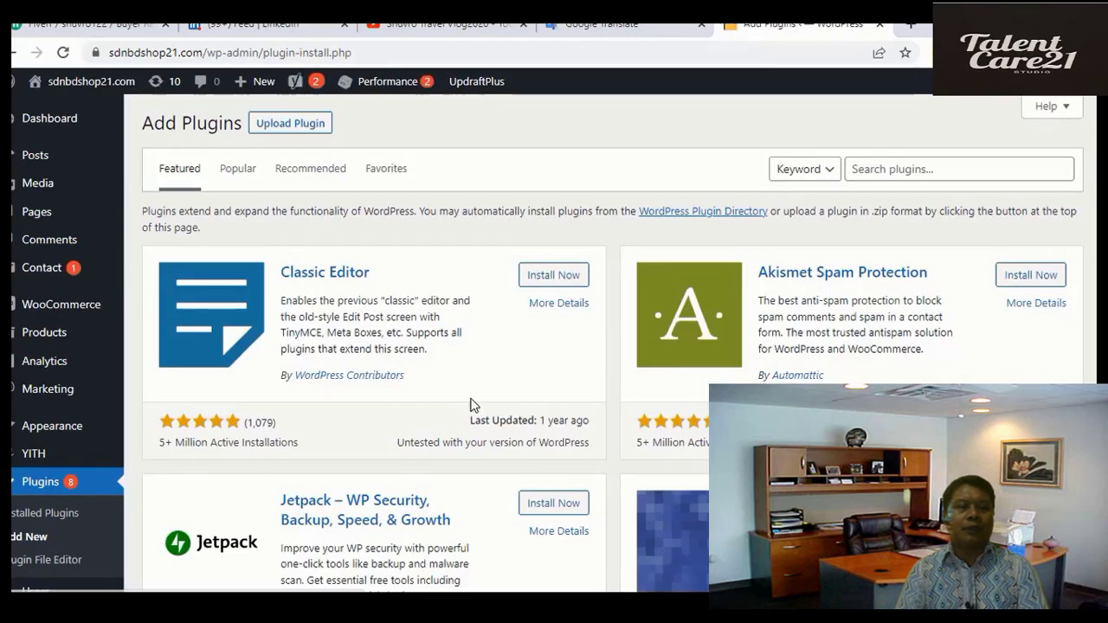
click(879, 168)
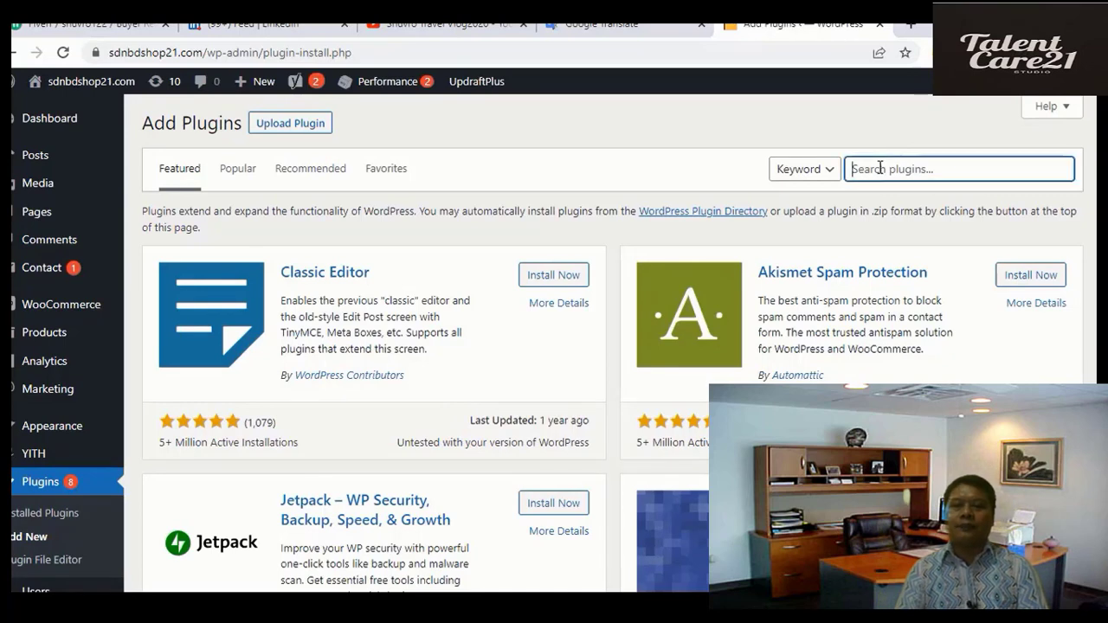
text(yoast)
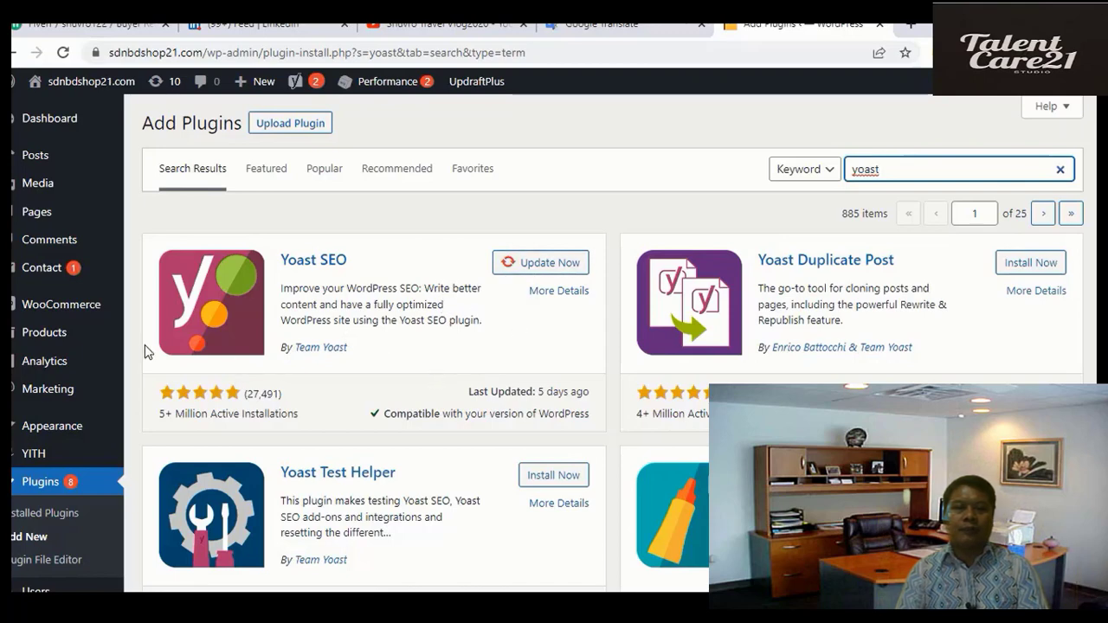
- Return from the plugin search results to the Yoast SEO general page and view its submenu
scroll(74, 389, down, 5)
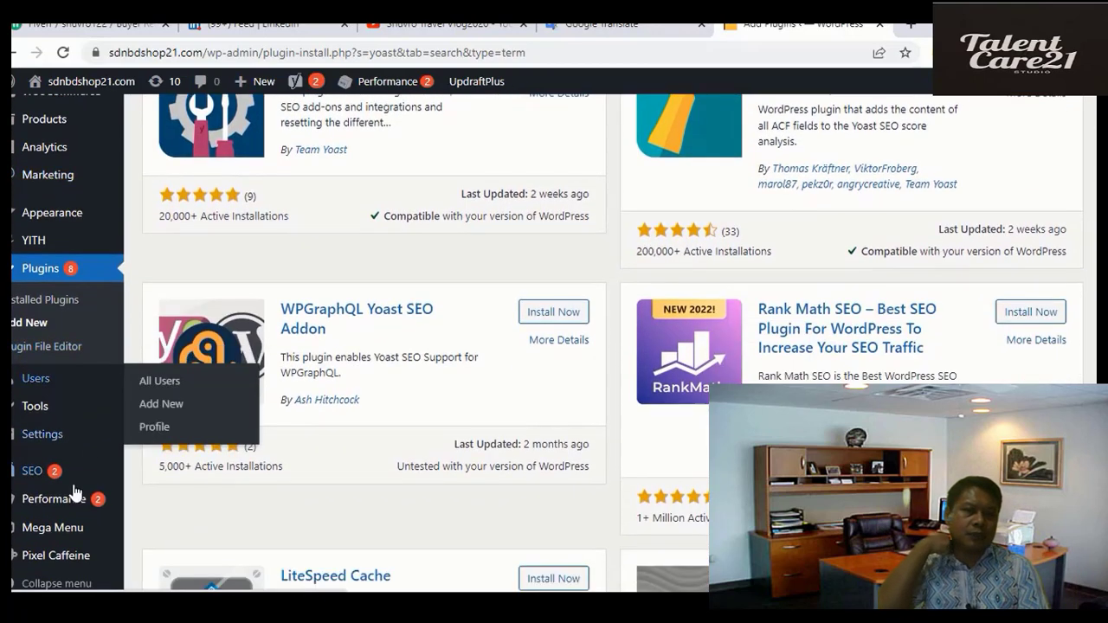
click(33, 473)
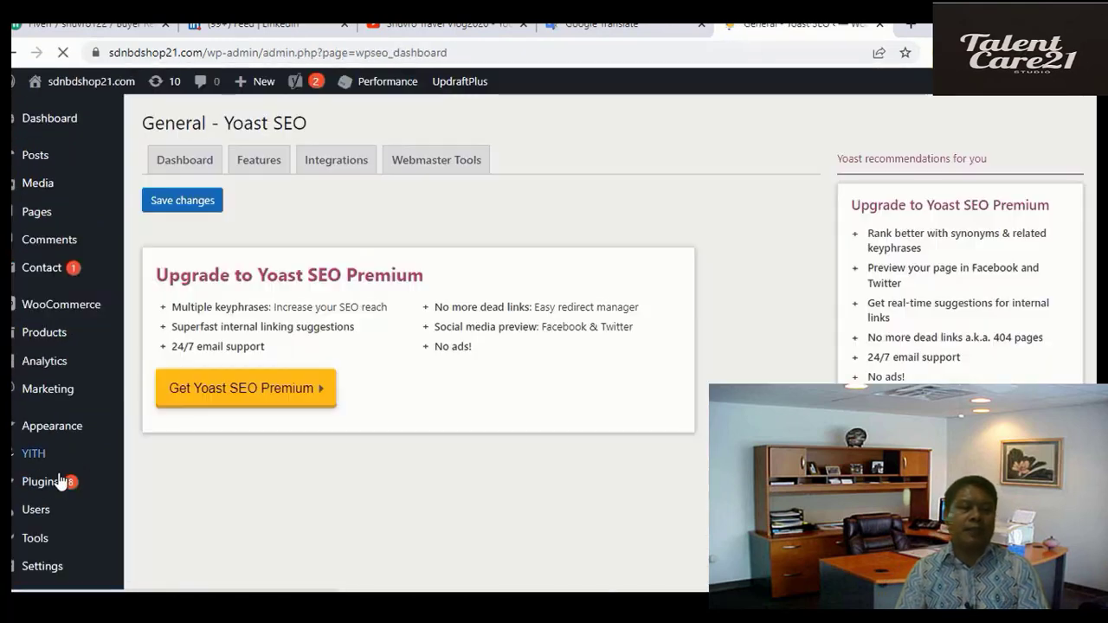
scroll(52, 488, down, 3)
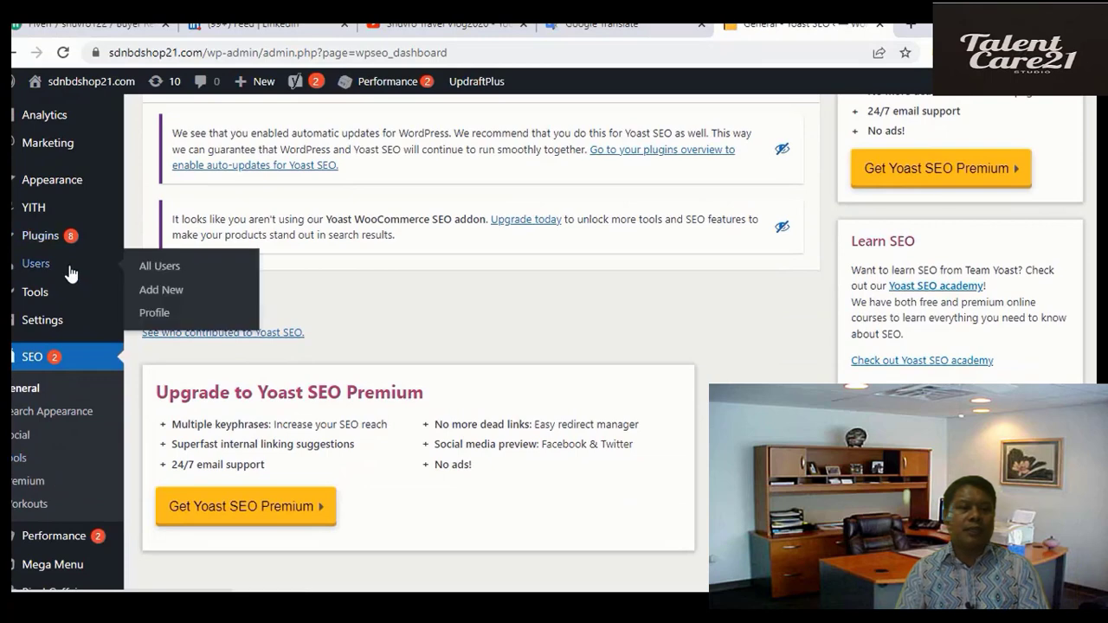
scroll(58, 327, down, 1)
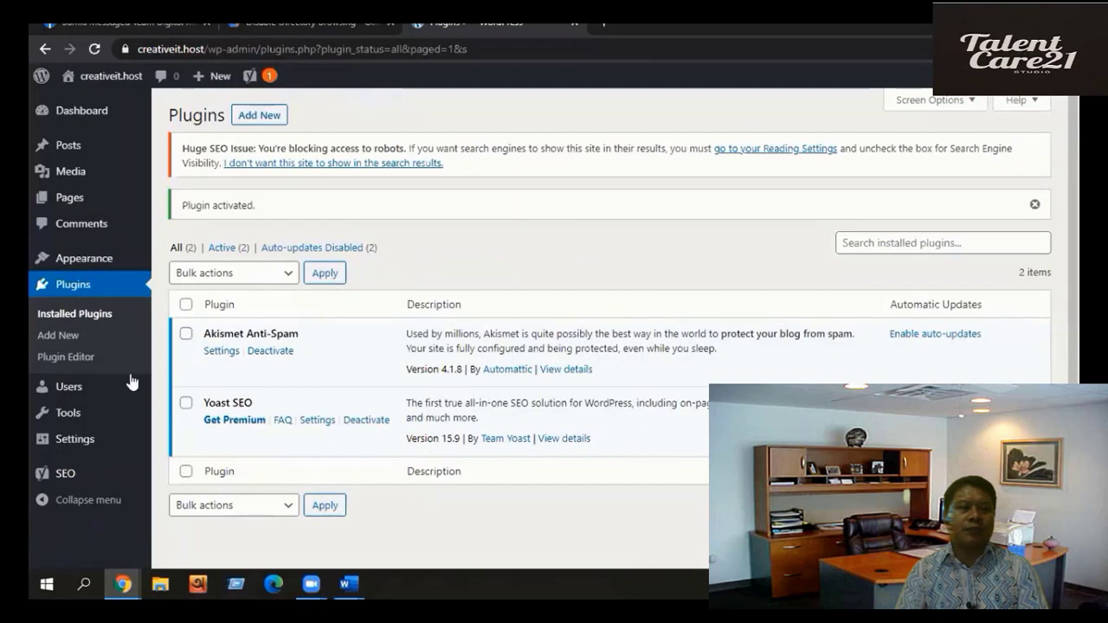
- Open the general Yoast SEO settings on creativeit.host and review the dashboard's problems and notifications
mouse_move(78, 476)
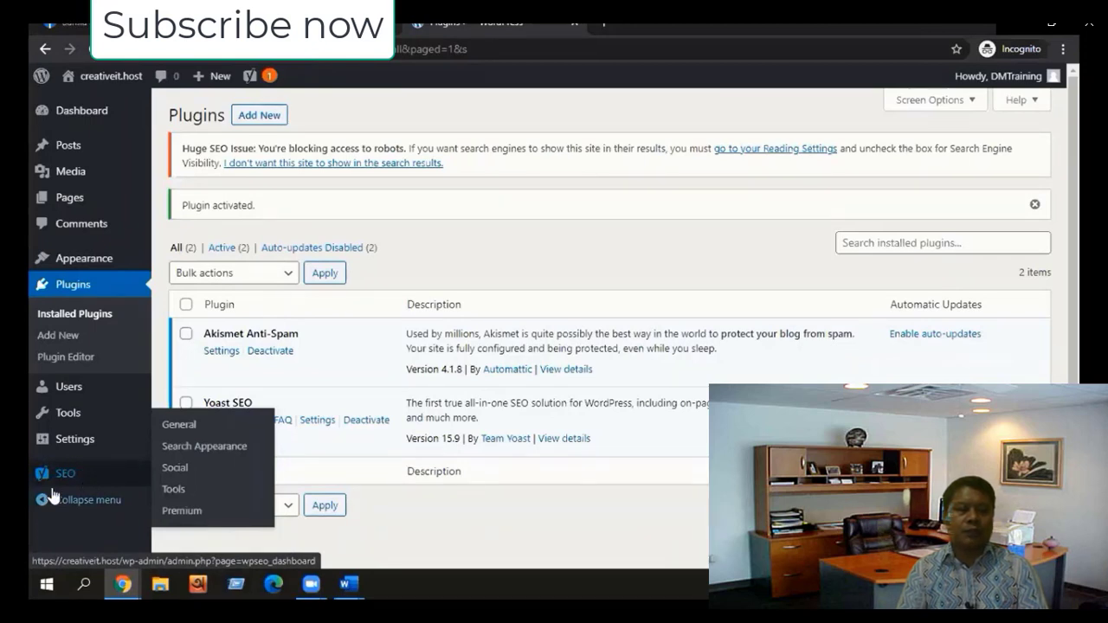
click(180, 426)
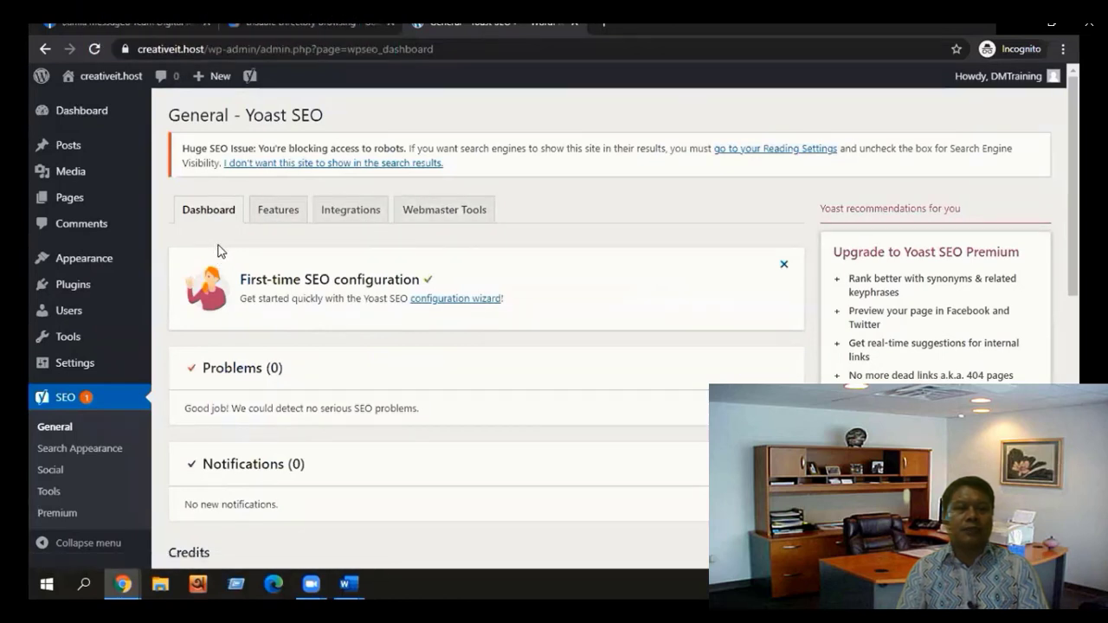
scroll(220, 257, down, 1)
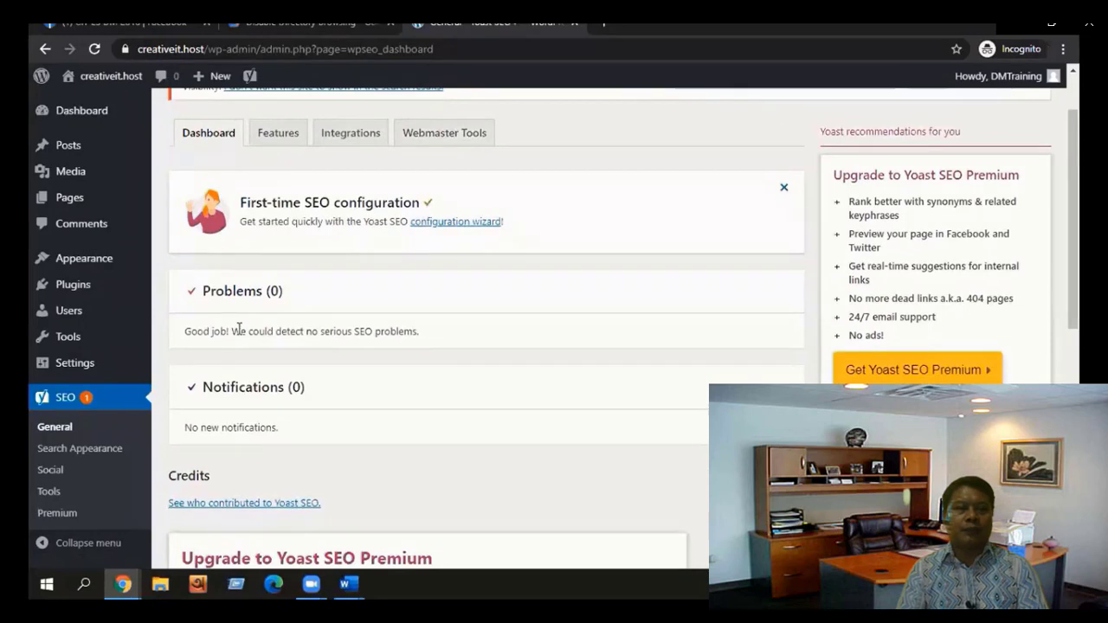
scroll(244, 426, up, 1)
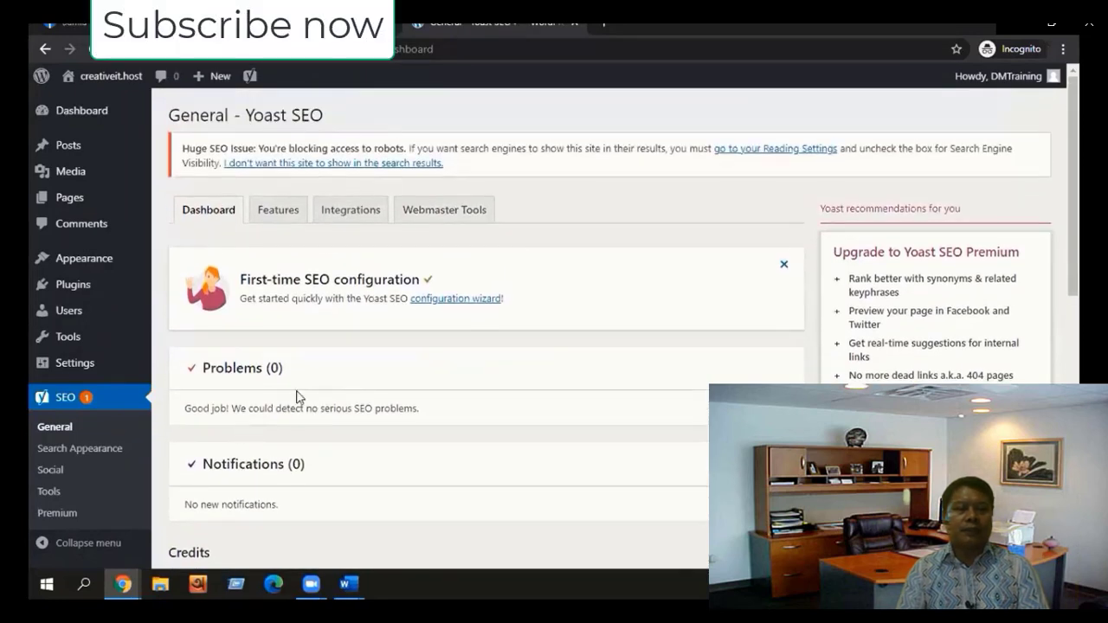
- Switch Usage tracking to On in the Yoast SEO features and save the changes
click(279, 212)
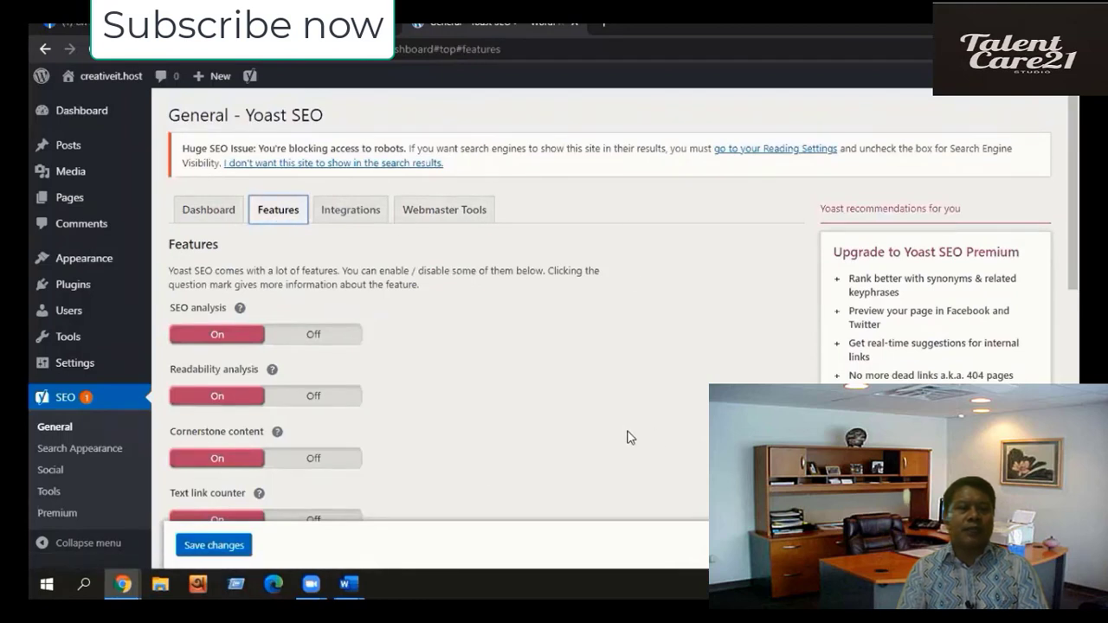
scroll(562, 424, down, 1)
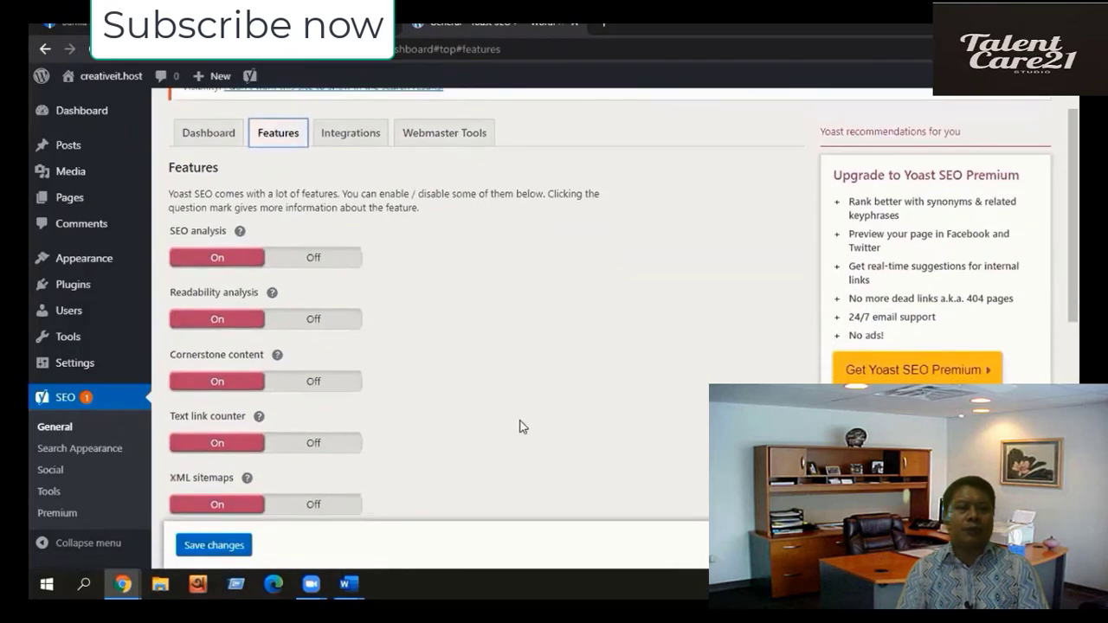
scroll(519, 372, down, 1)
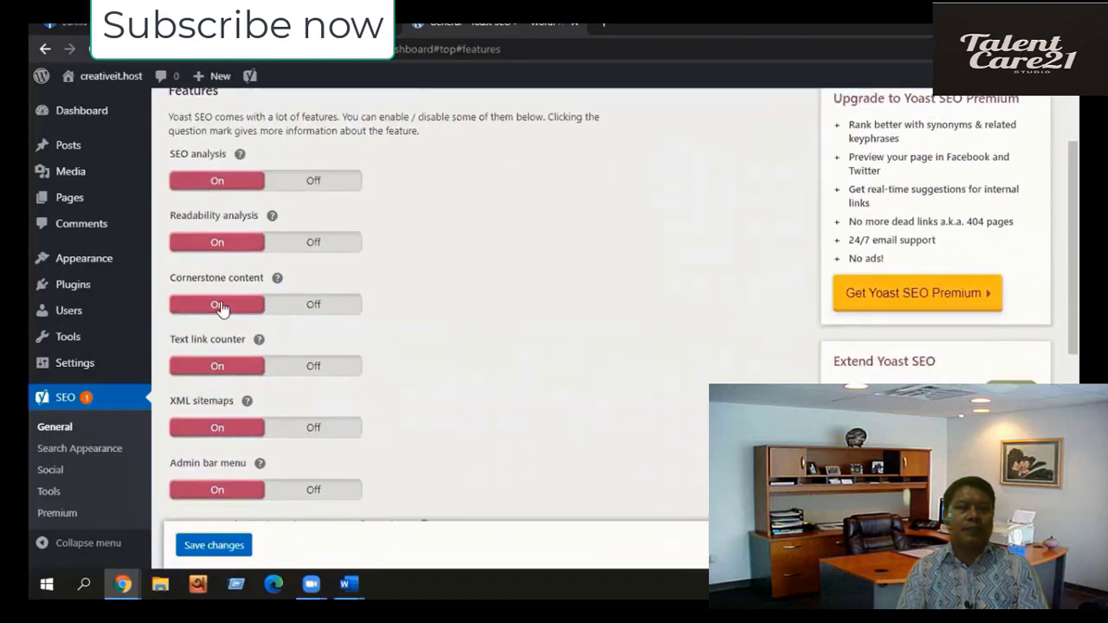
scroll(230, 307, down, 1)
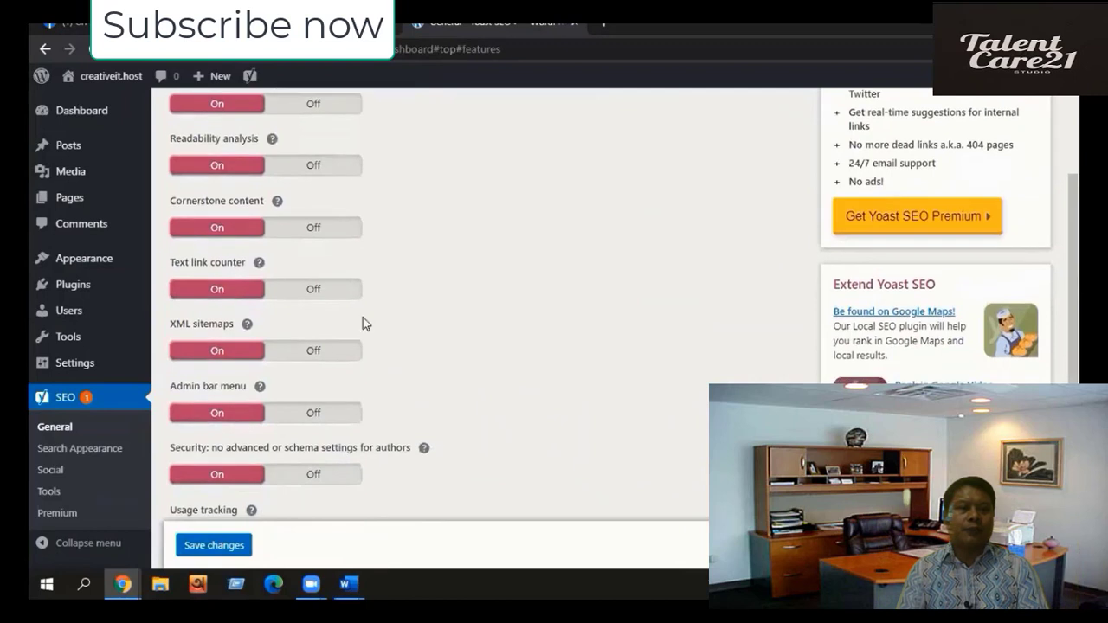
scroll(286, 396, down, 2)
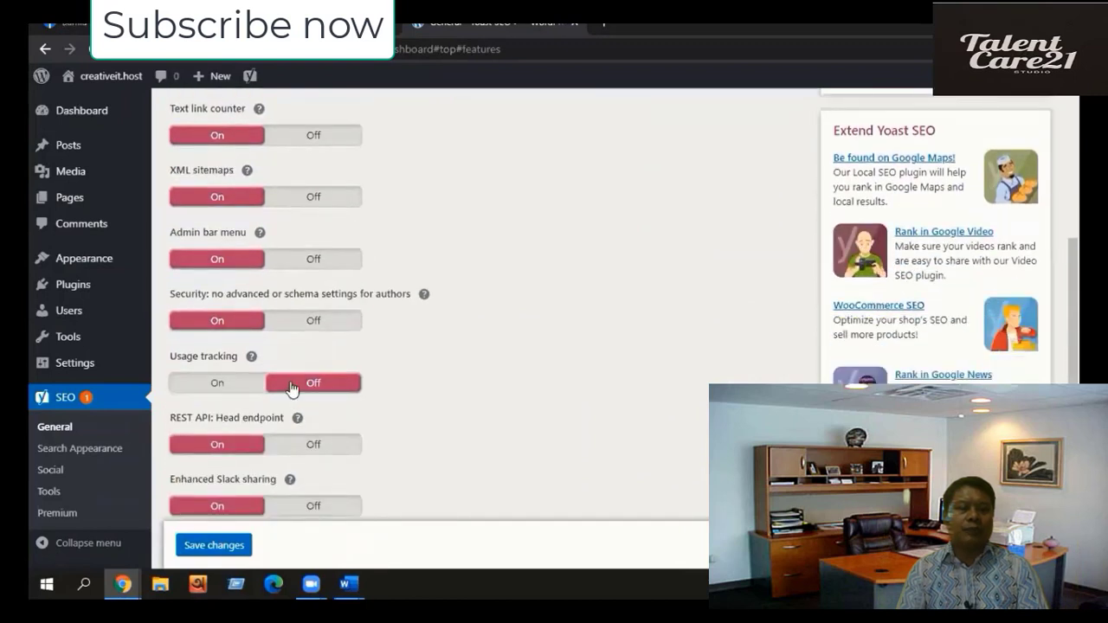
scroll(292, 390, down, 1)
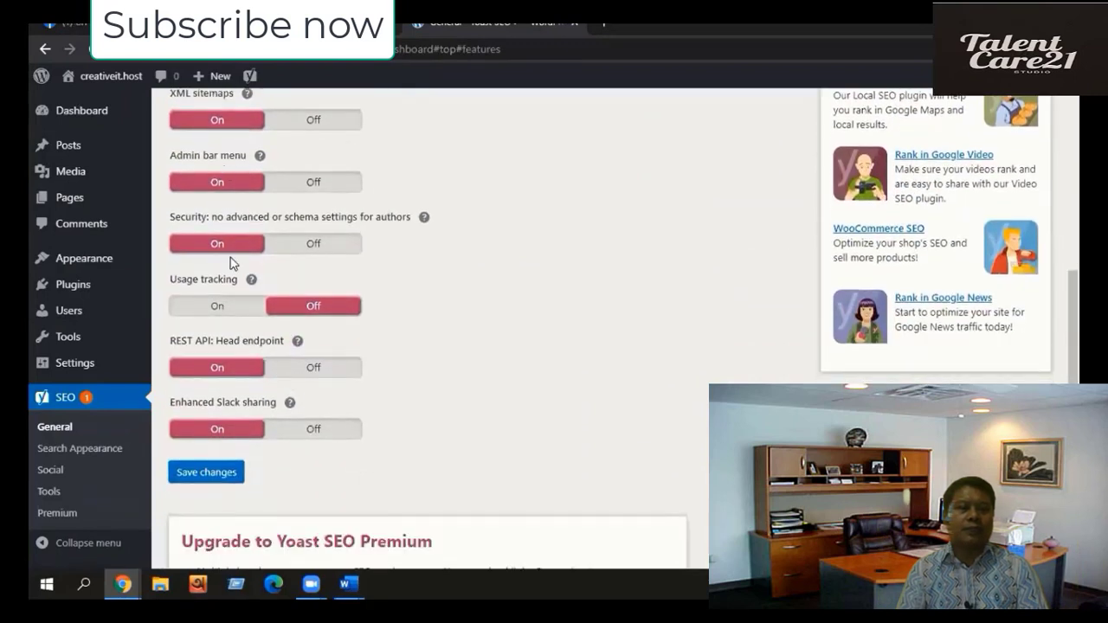
click(217, 308)
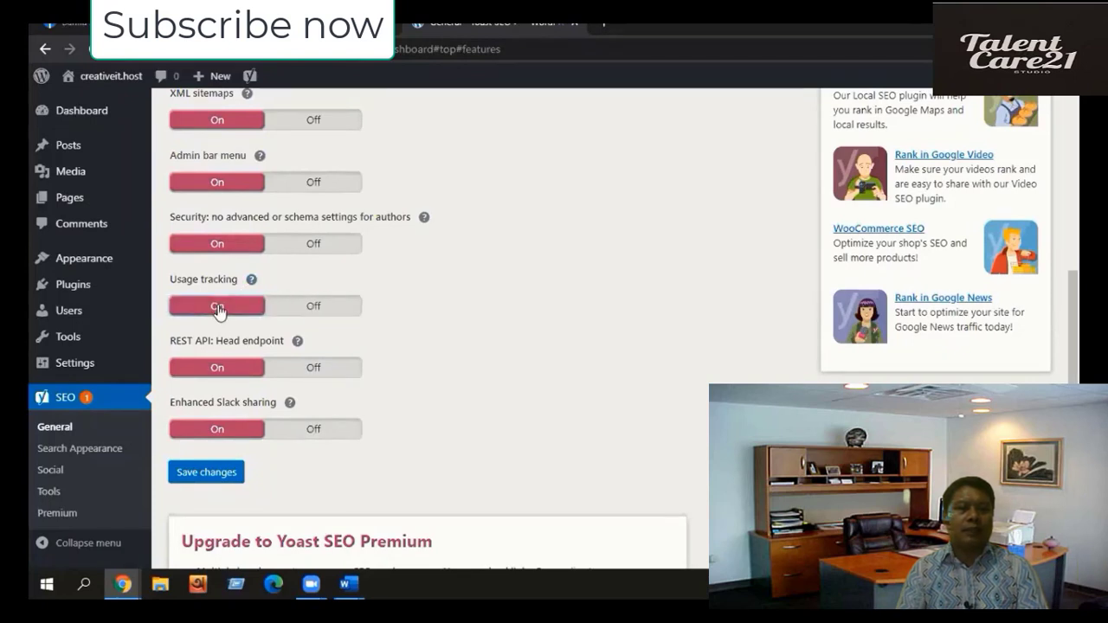
click(208, 480)
click(209, 480)
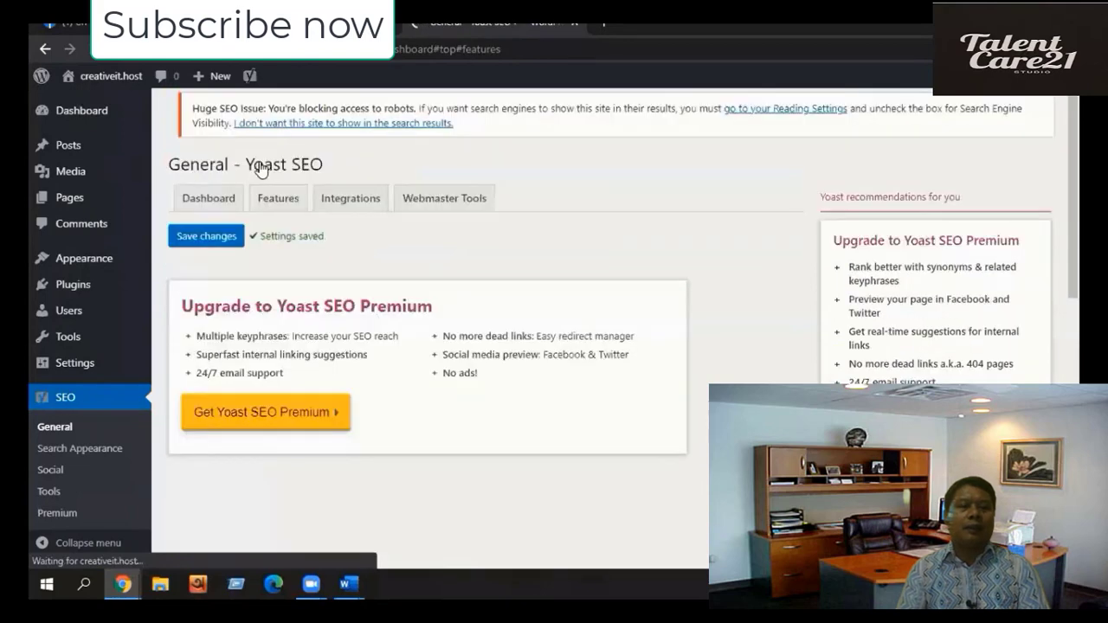
- Check the saved on/off states of all Yoast SEO features
scroll(280, 223, down, 10)
scroll(301, 350, down, 1)
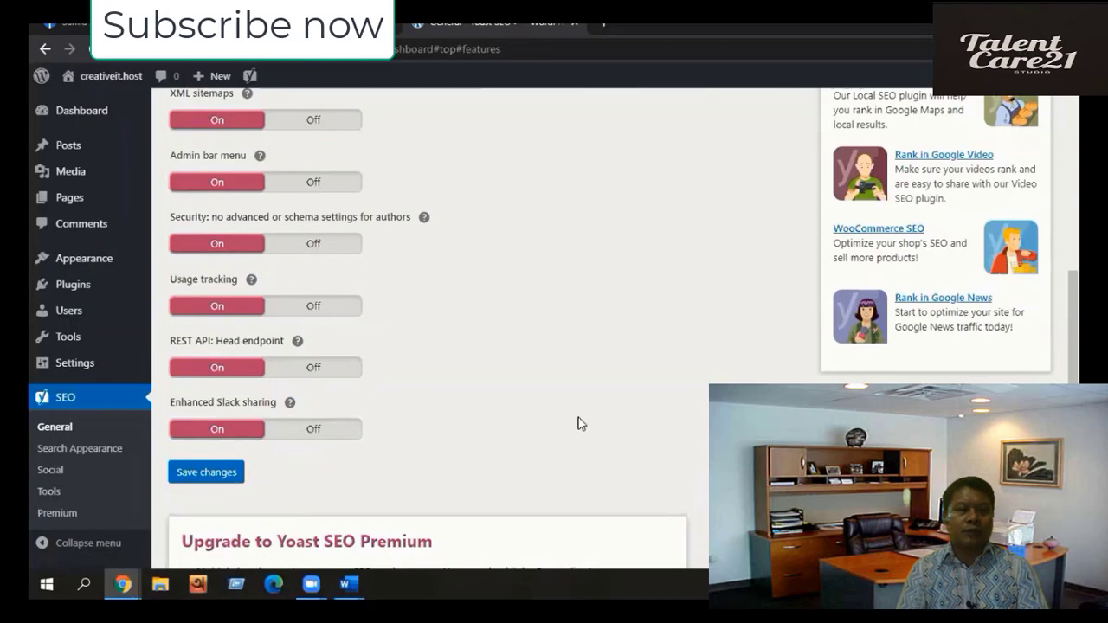
scroll(581, 423, up, 5)
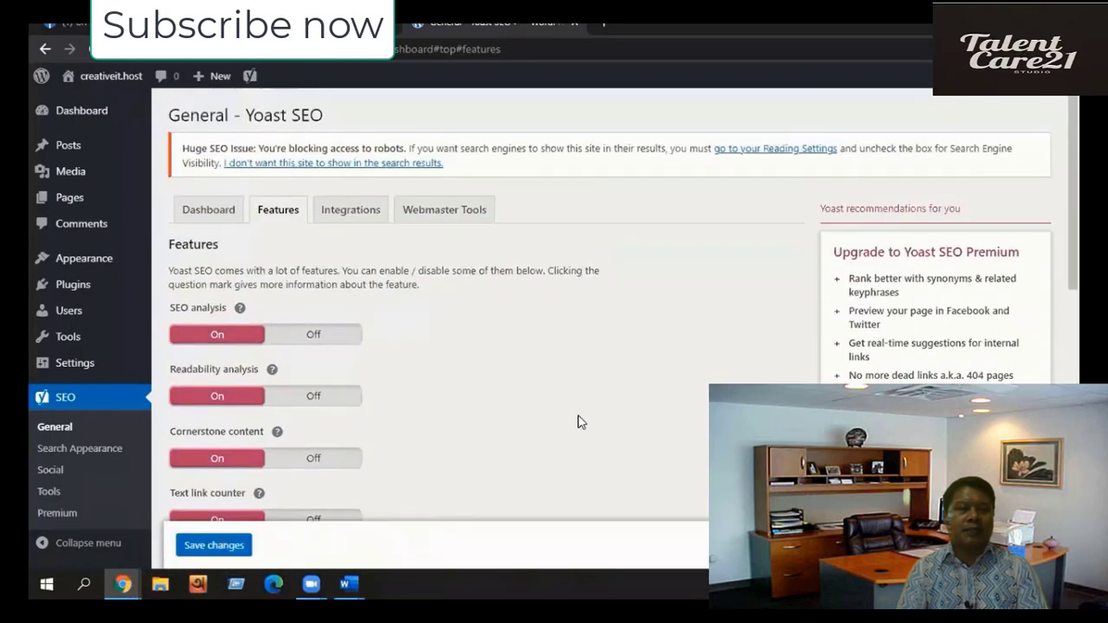
- Switch the SEMrush and Ryte integrations to Off in Yoast SEO and save the changes
click(365, 212)
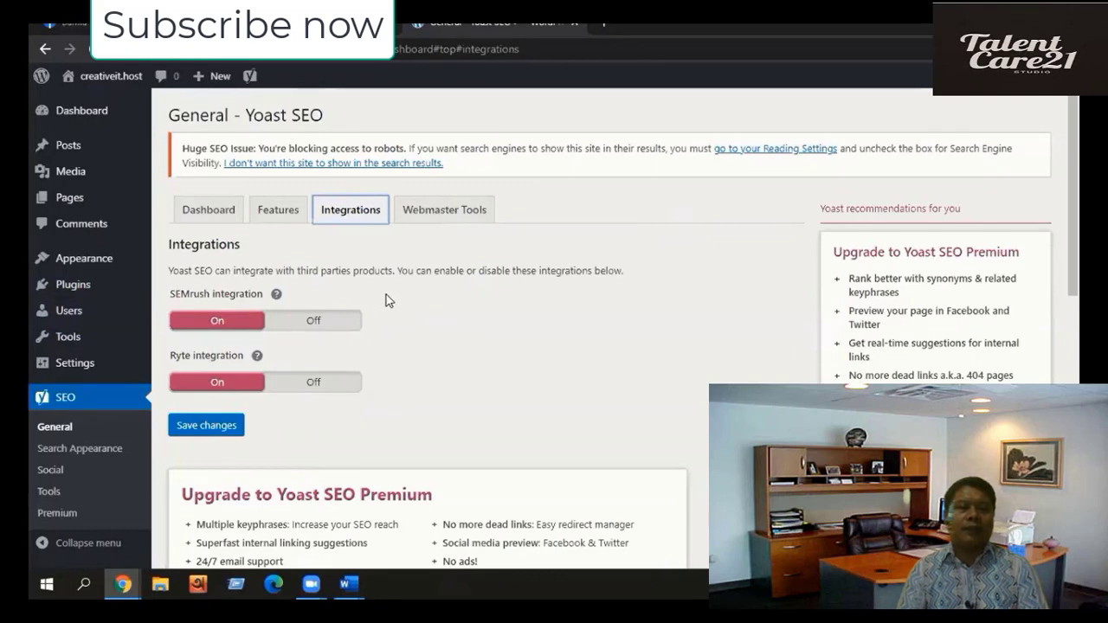
click(315, 324)
click(314, 382)
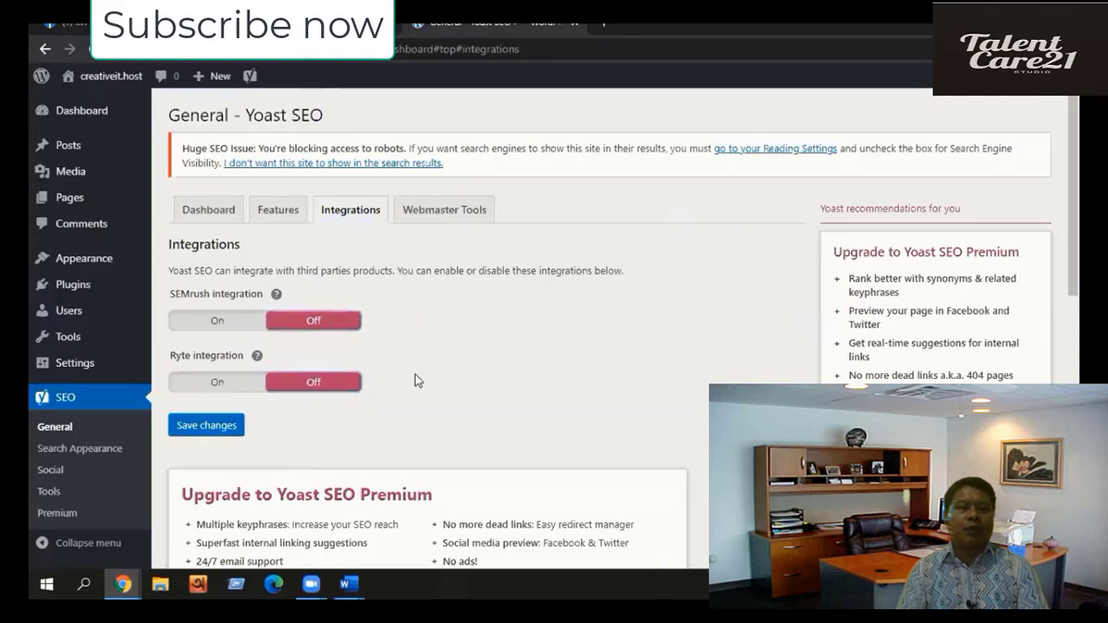
click(237, 425)
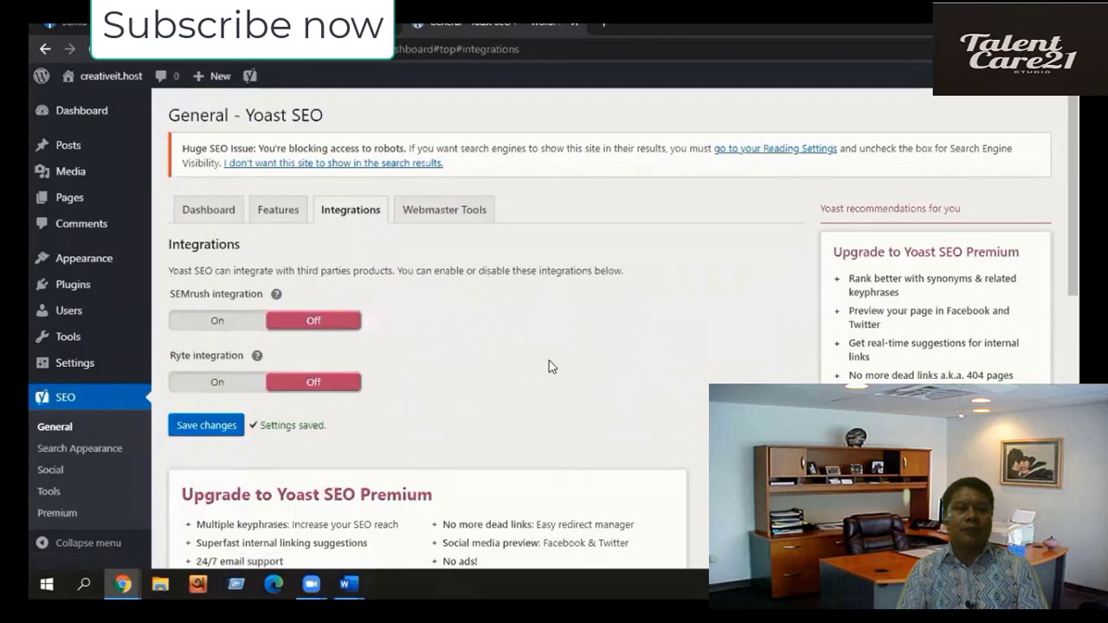
- View the Webmaster Tools verification code fields for Baidu, Bing, Google and Yandex in the Yoast SEO settings
click(428, 227)
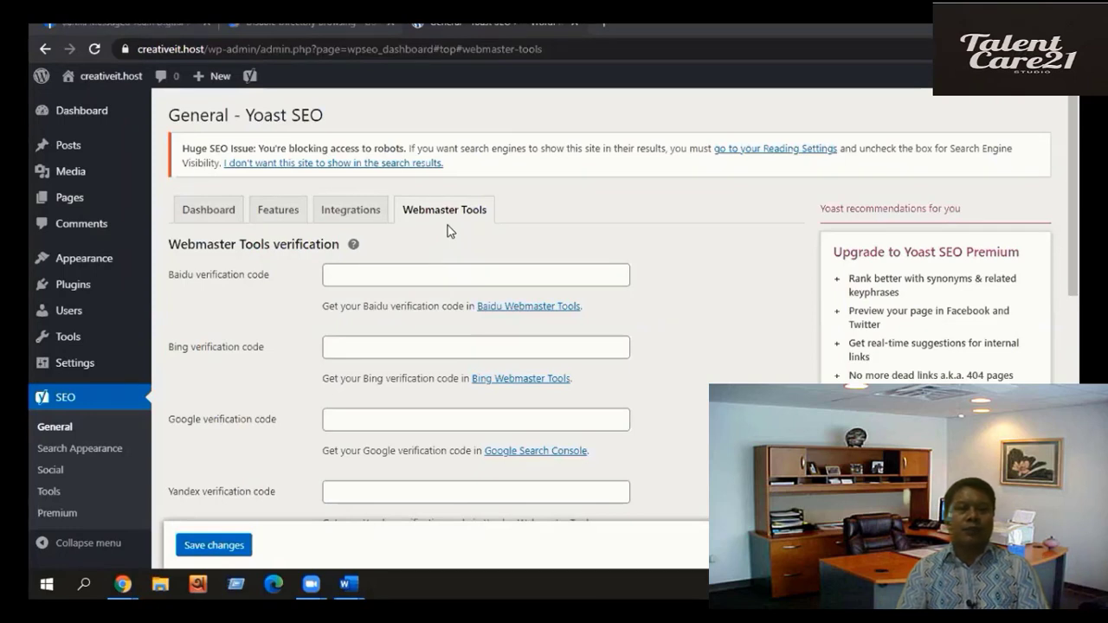
scroll(448, 225, down, 1)
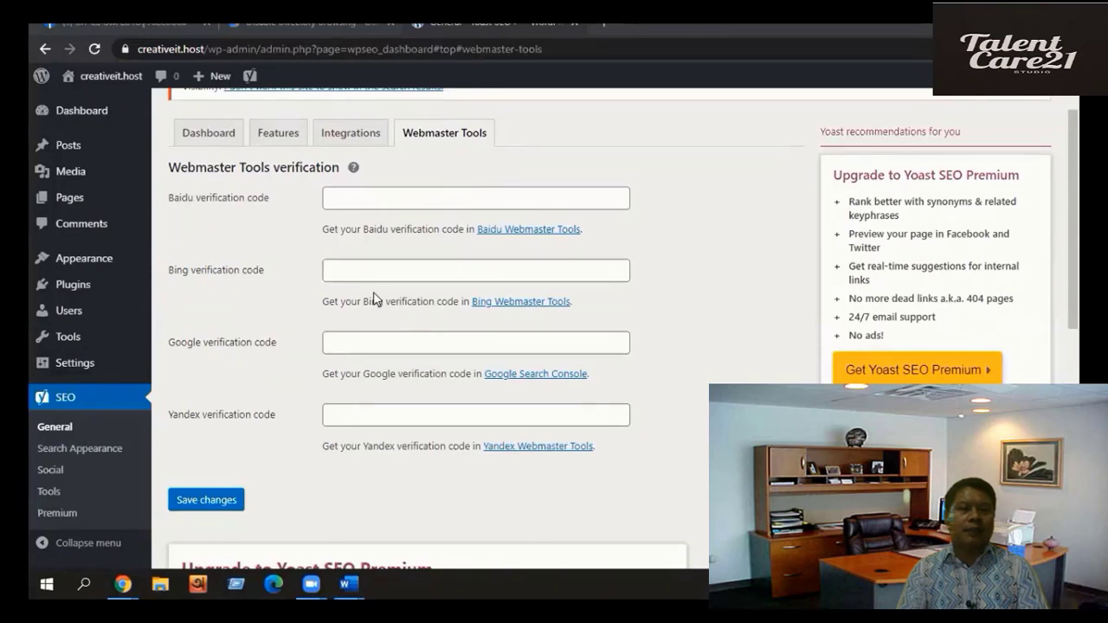
- Open gmail.com in a new browser tab and go to the Google account sign-in, closing the extra tab
click(605, 24)
text(g)
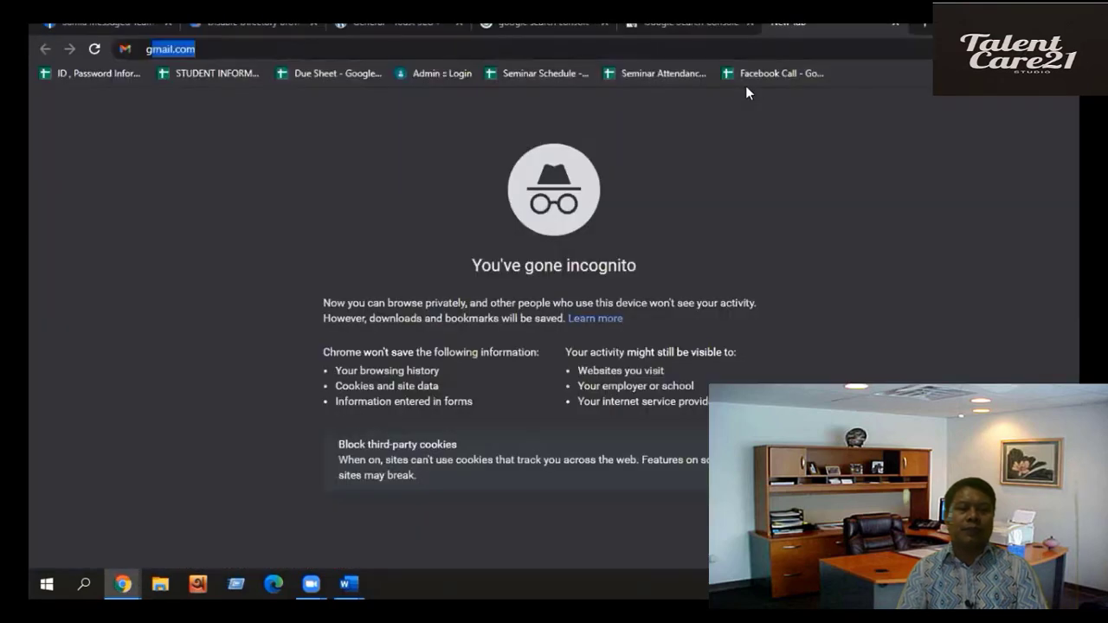
key(Return)
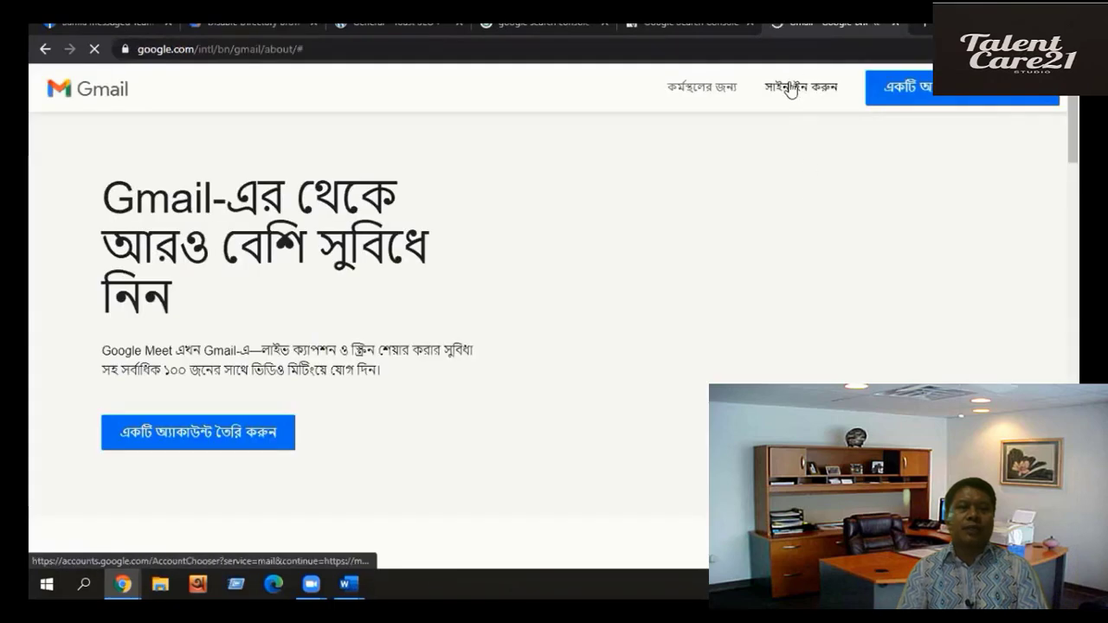
click(790, 99)
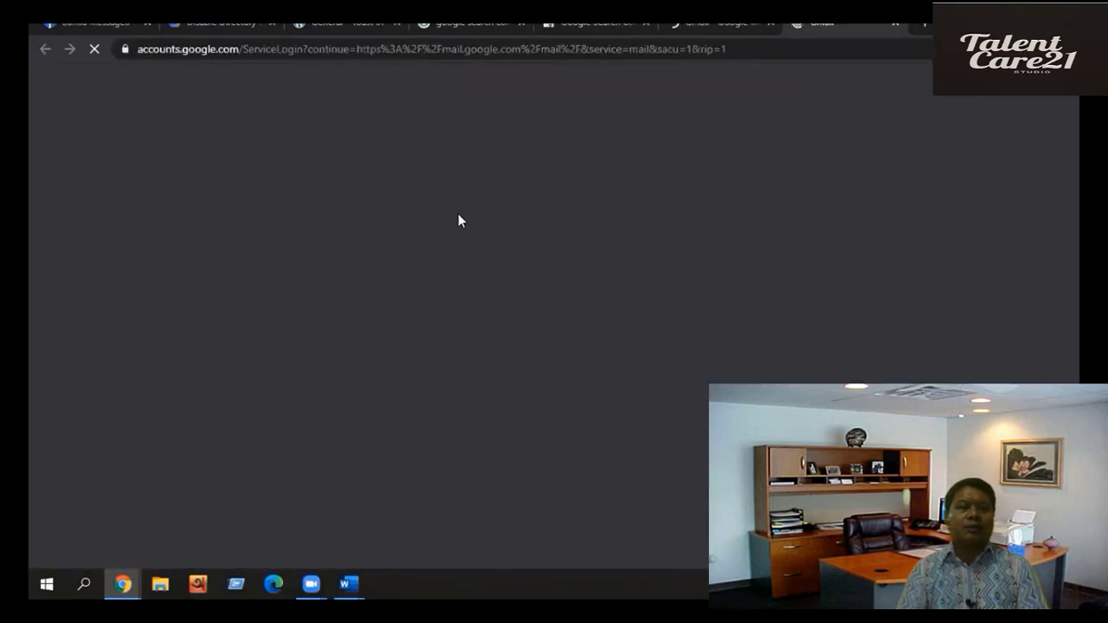
key(ctrl+w)
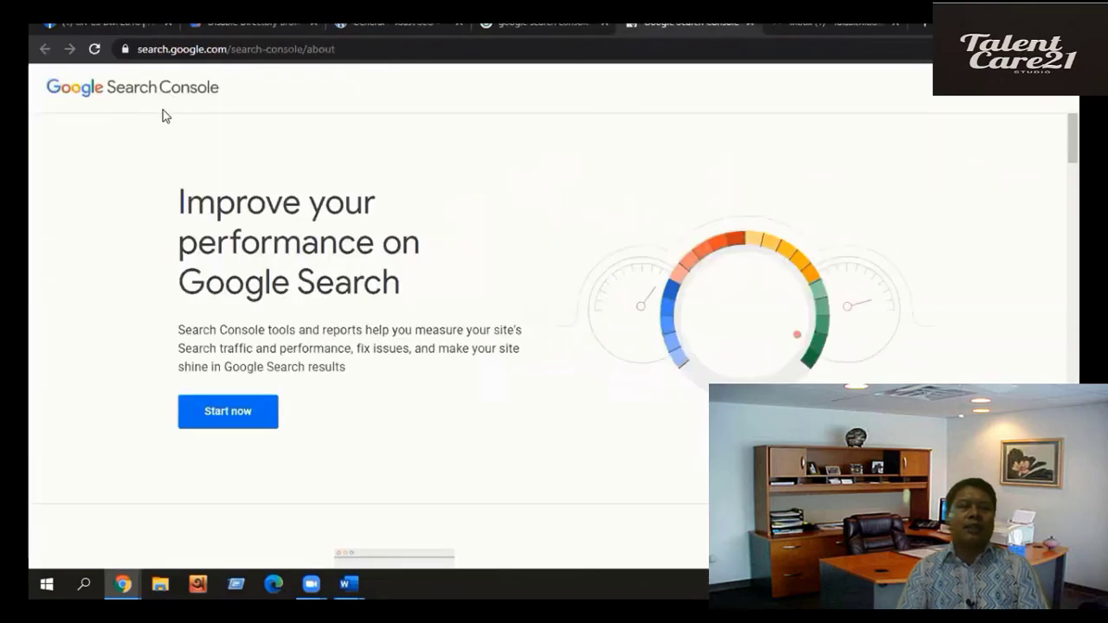
- Open Google Search Console Tools from the Google search results and start Search Console
click(585, 31)
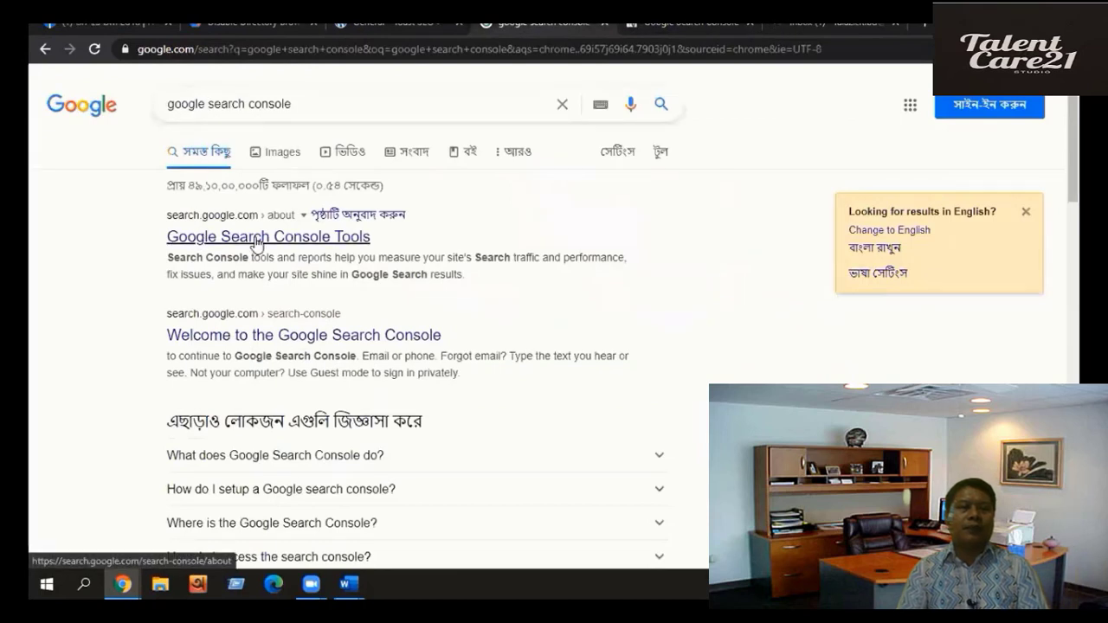
click(218, 242)
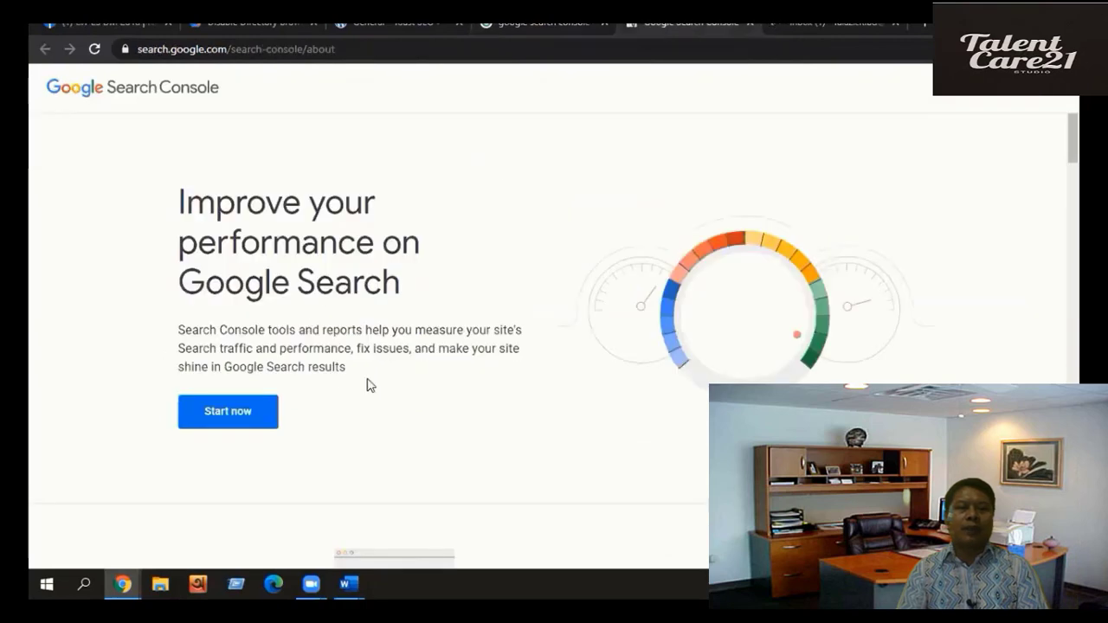
click(683, 21)
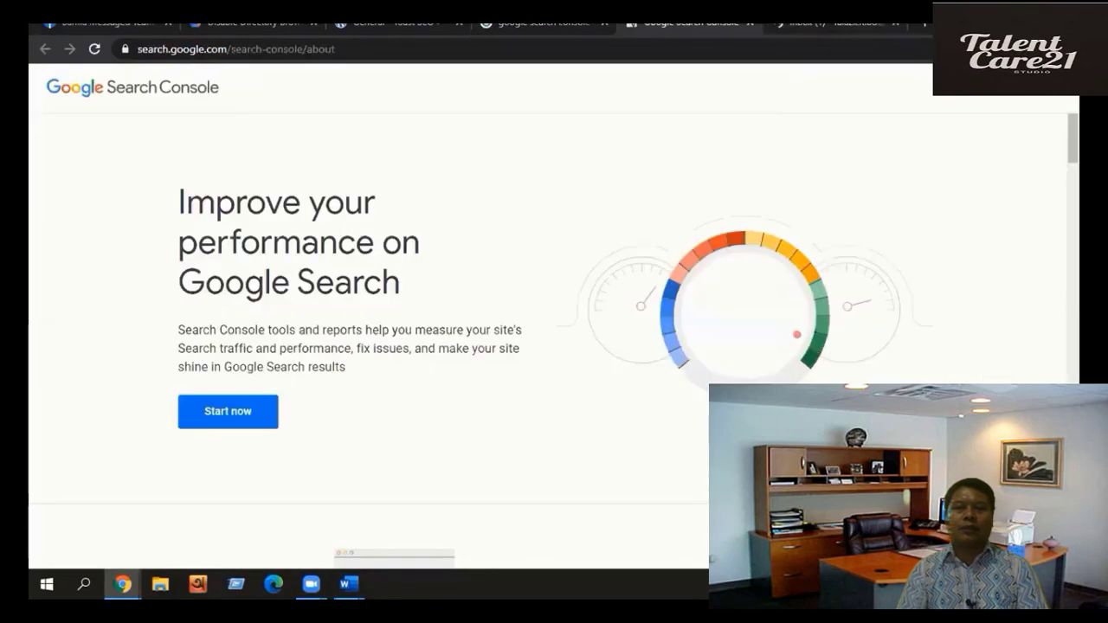
click(255, 419)
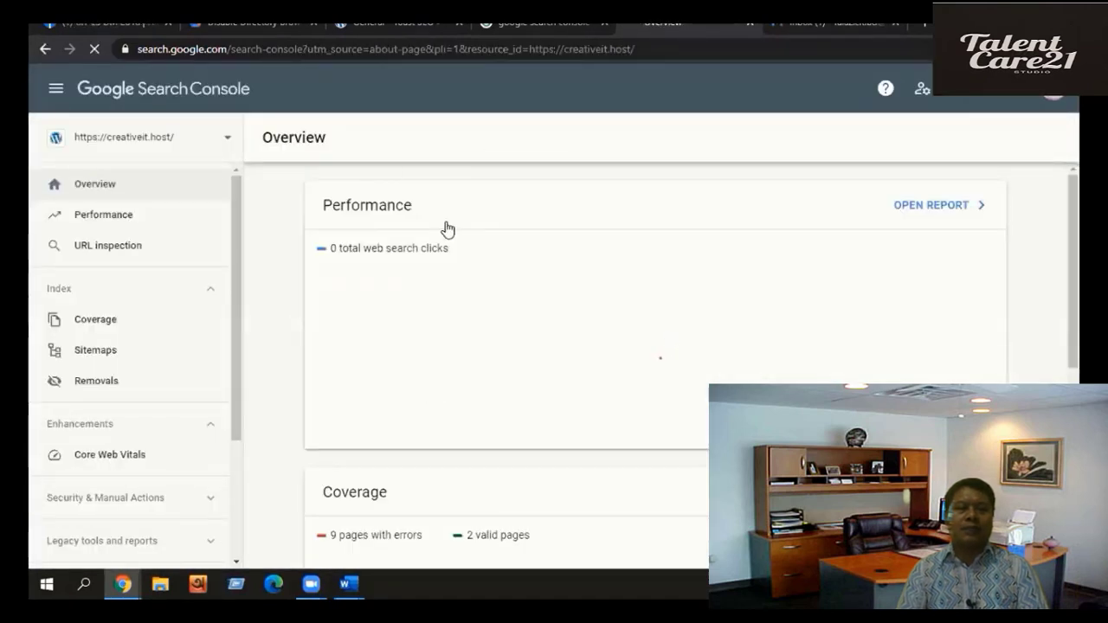
click(212, 140)
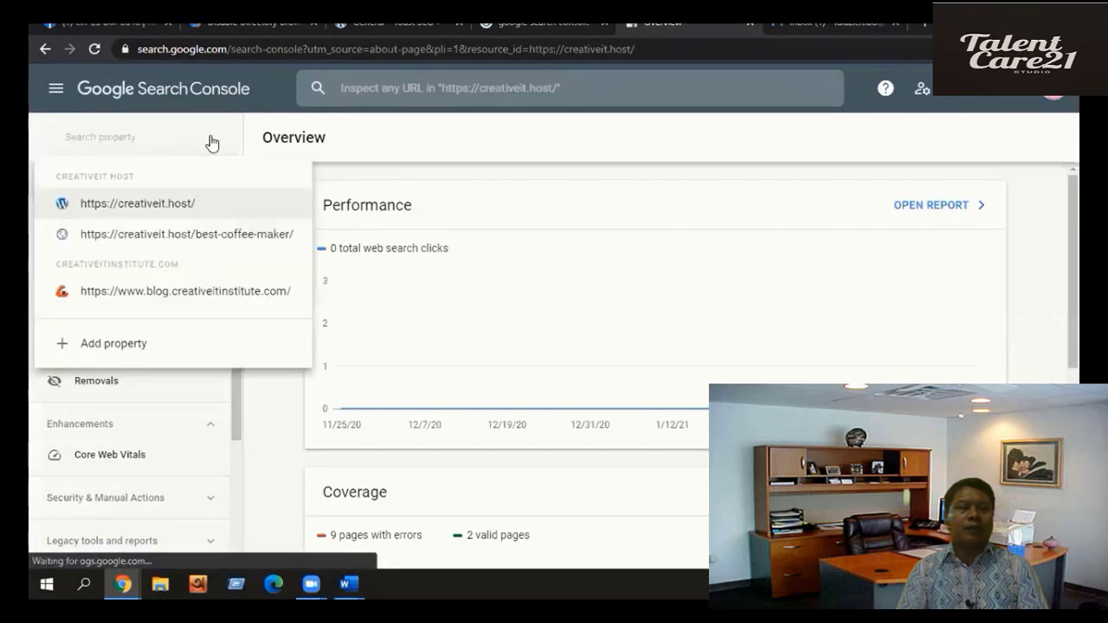
right_click(164, 236)
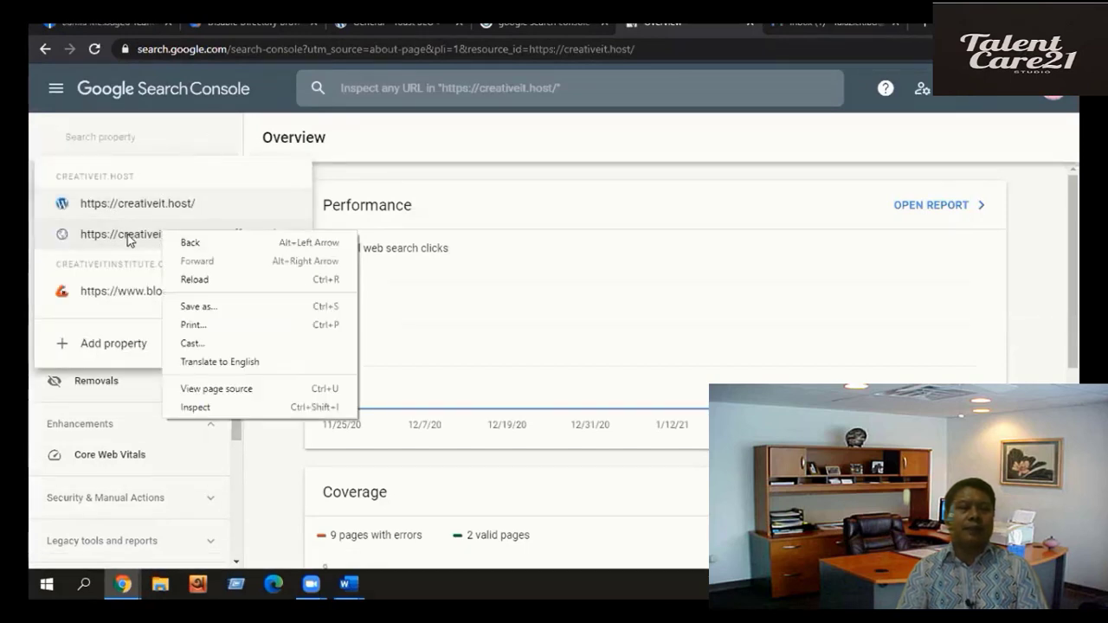
click(127, 235)
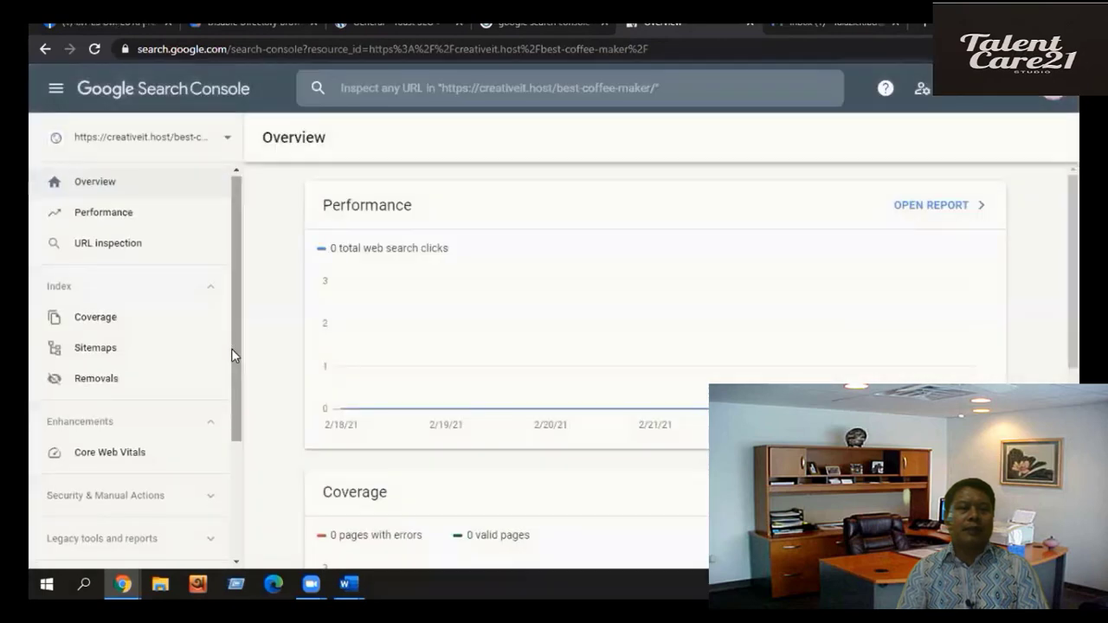
scroll(232, 355, down, 1)
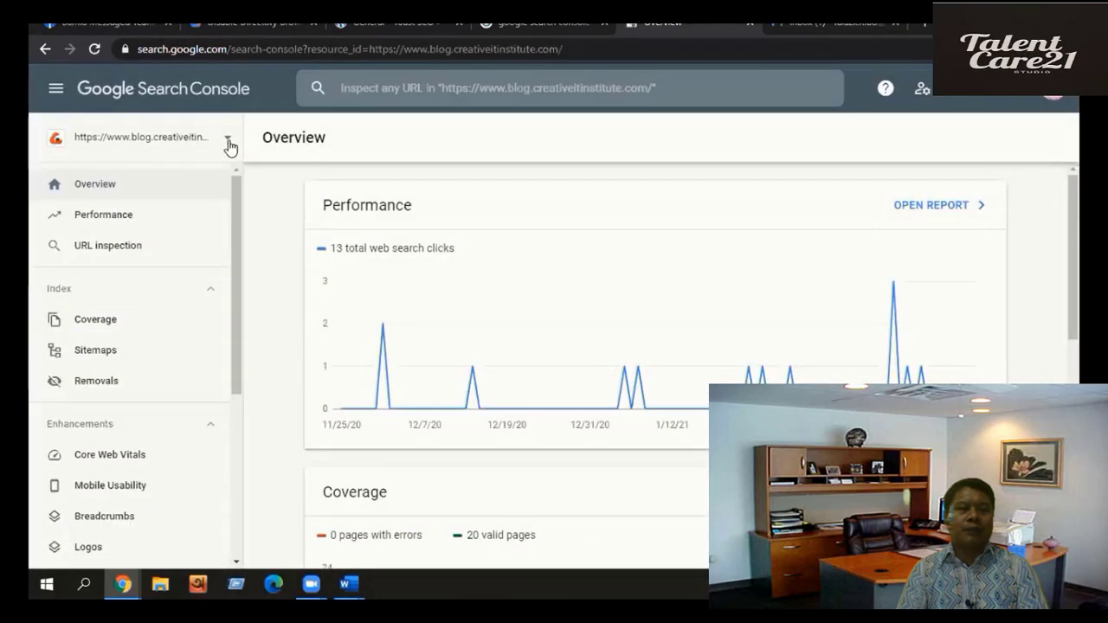
click(228, 144)
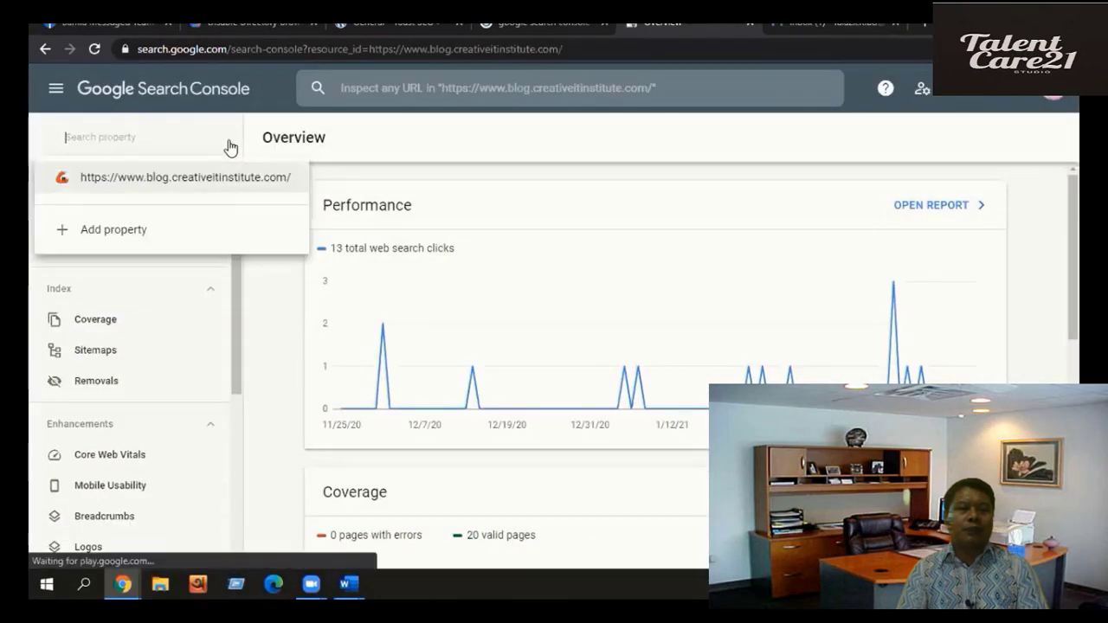
click(135, 232)
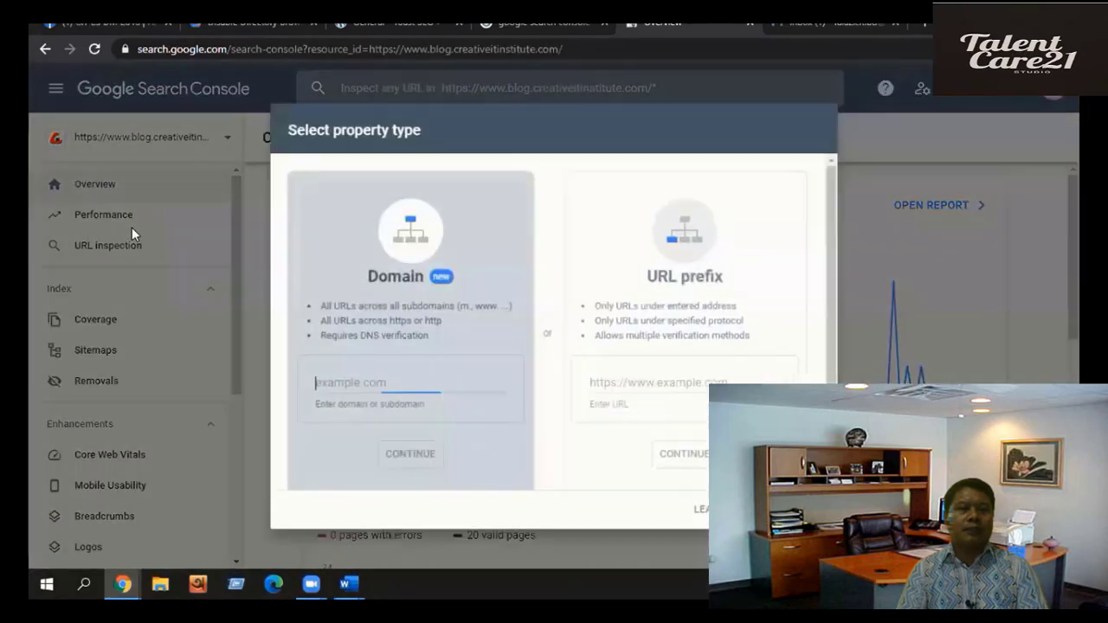
click(516, 120)
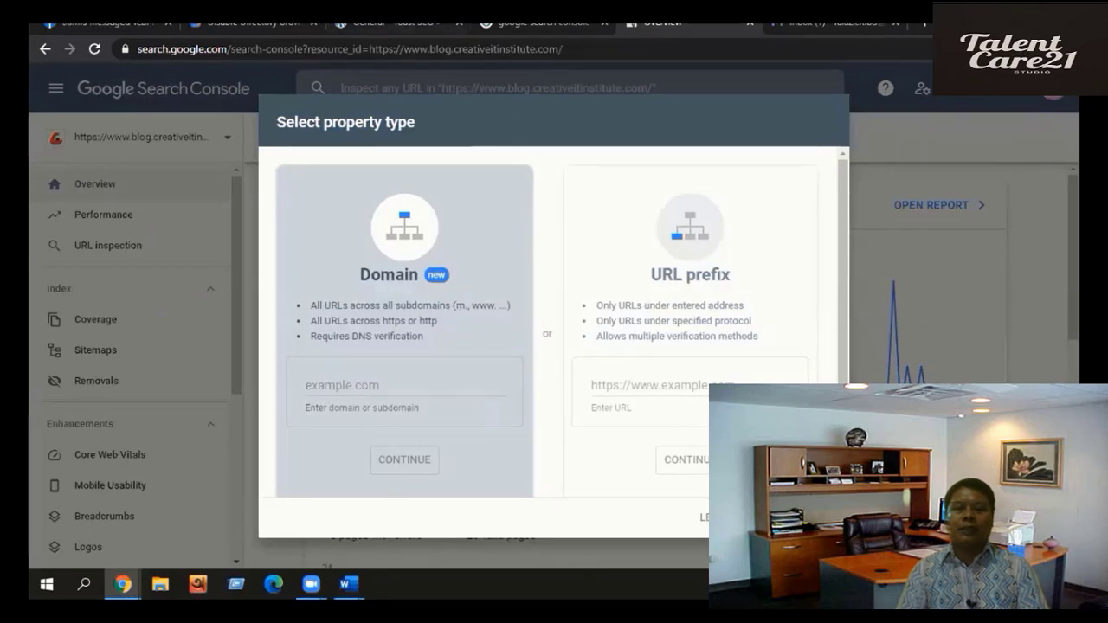
click(338, 25)
double_click(192, 49)
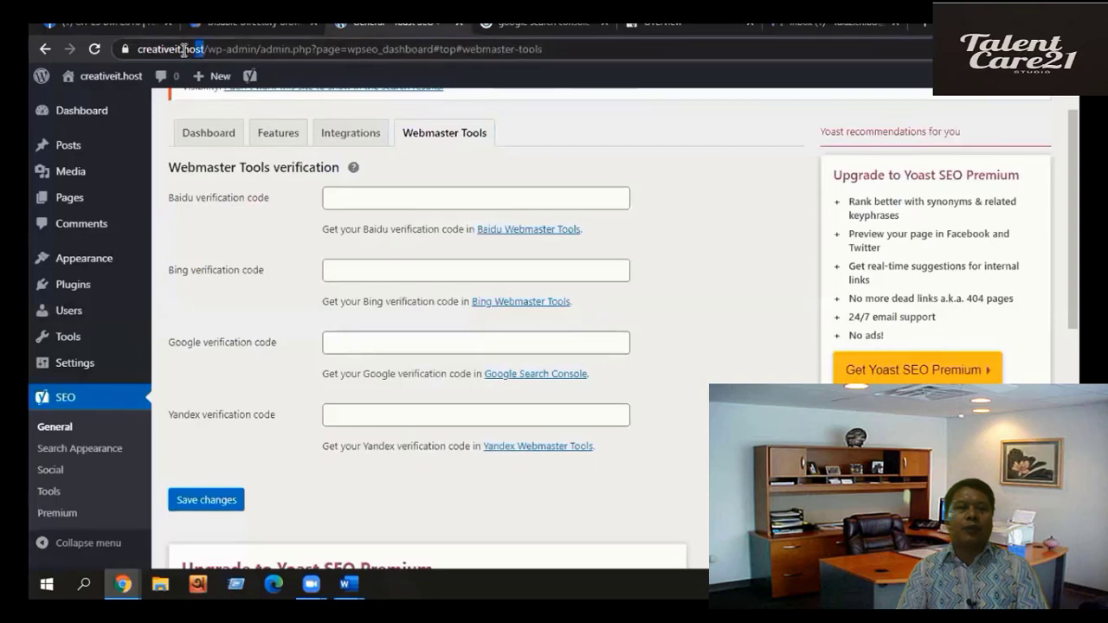
drag(183, 49, 136, 50)
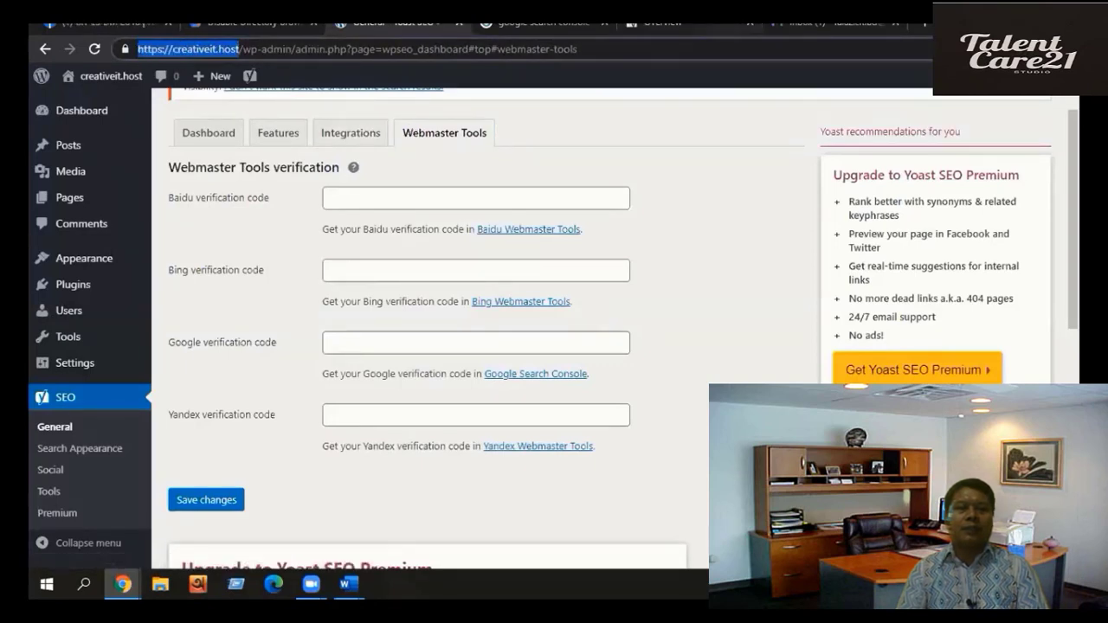
click(676, 22)
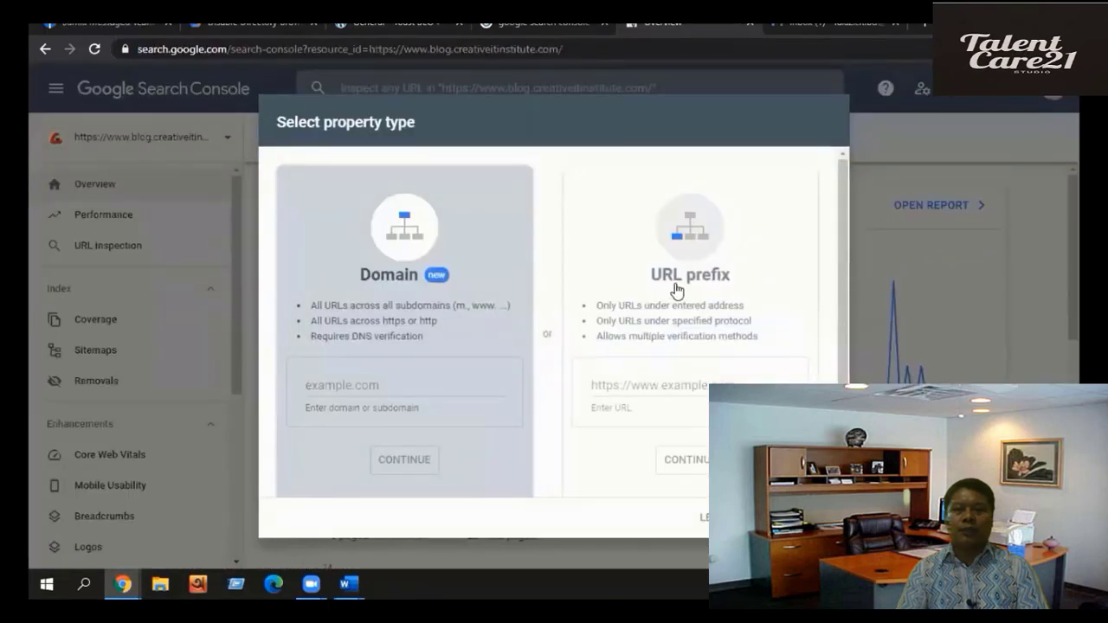
click(681, 386)
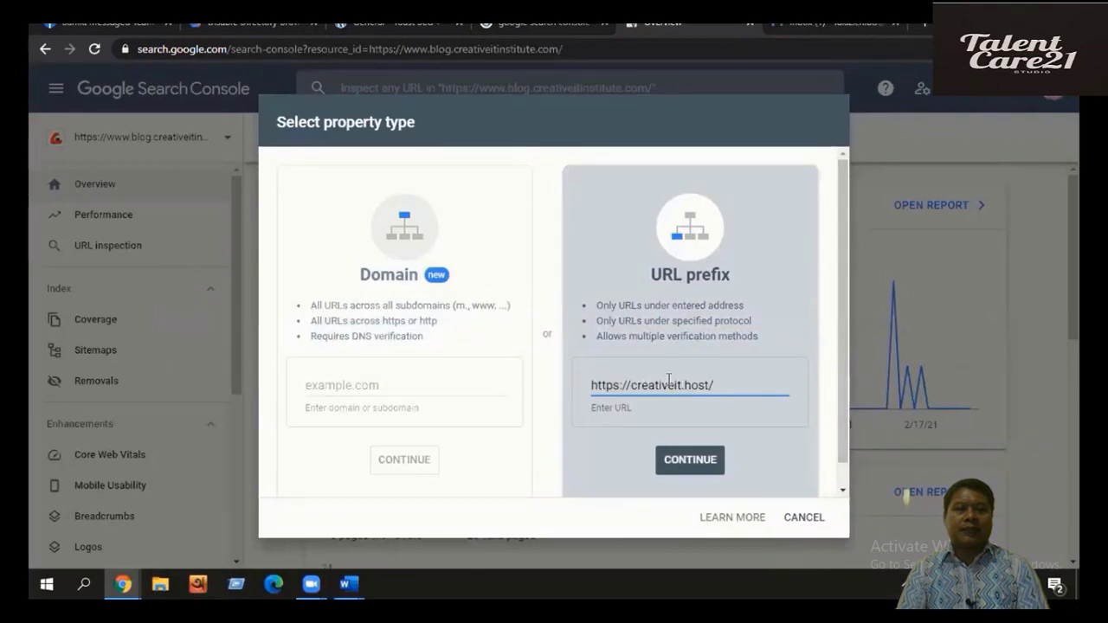
click(685, 466)
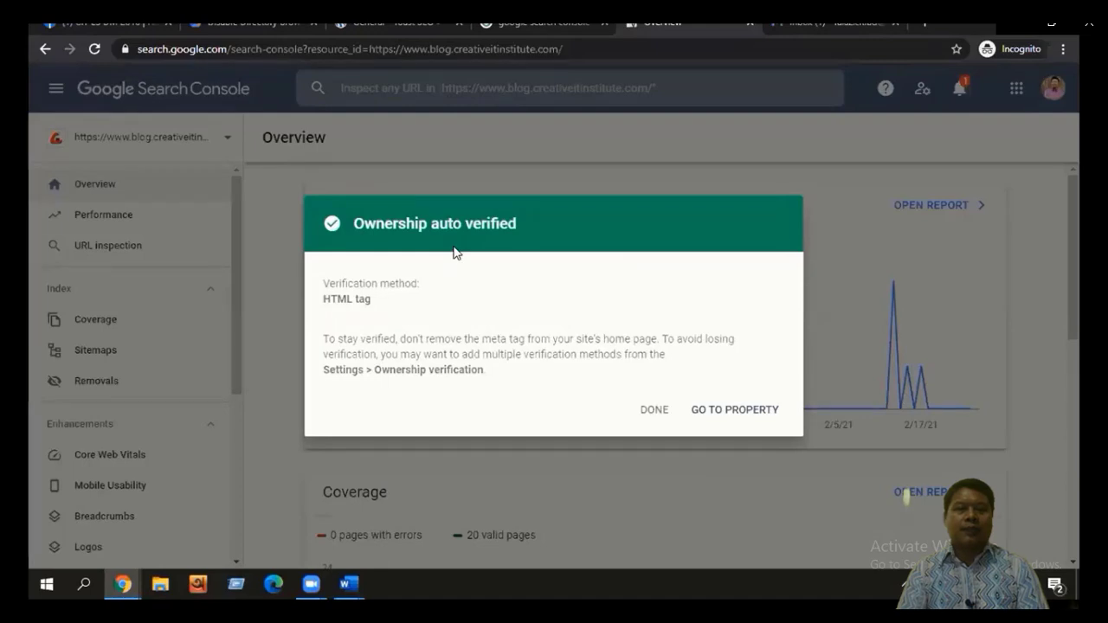
- Go to the creativeit.host property, open Ownership verification in its settings and review the used and additional verification methods
click(713, 412)
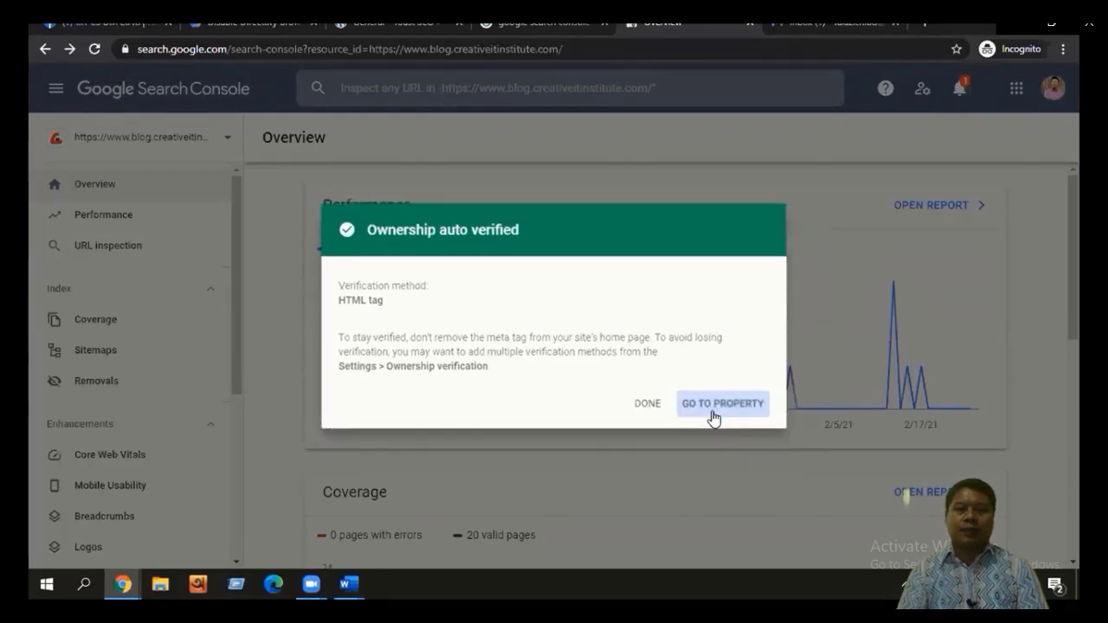
scroll(75, 376, down, 3)
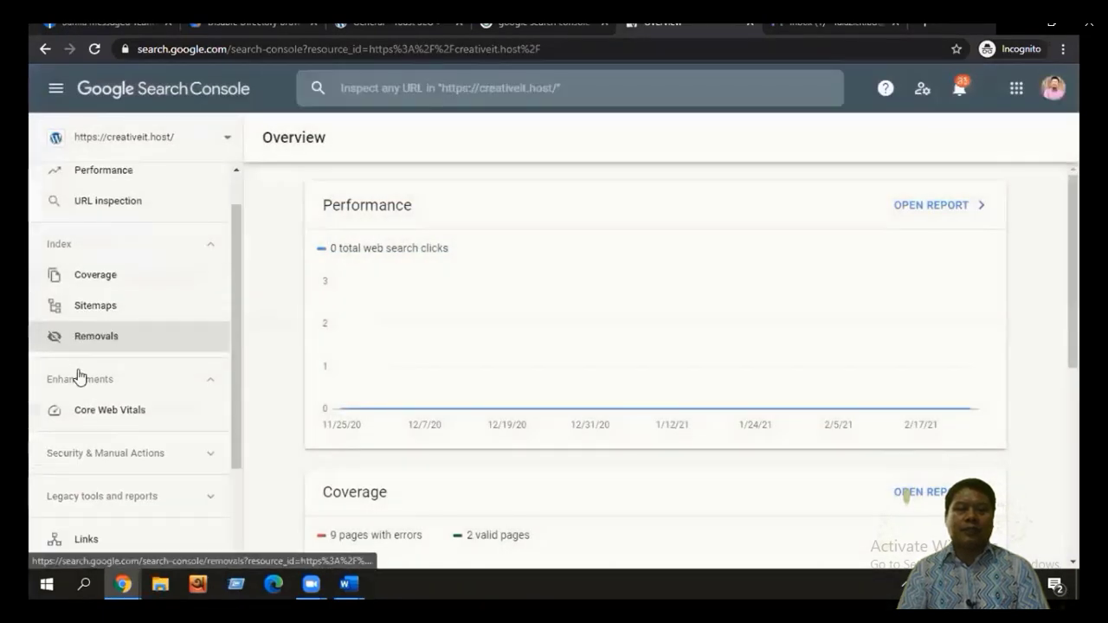
click(92, 438)
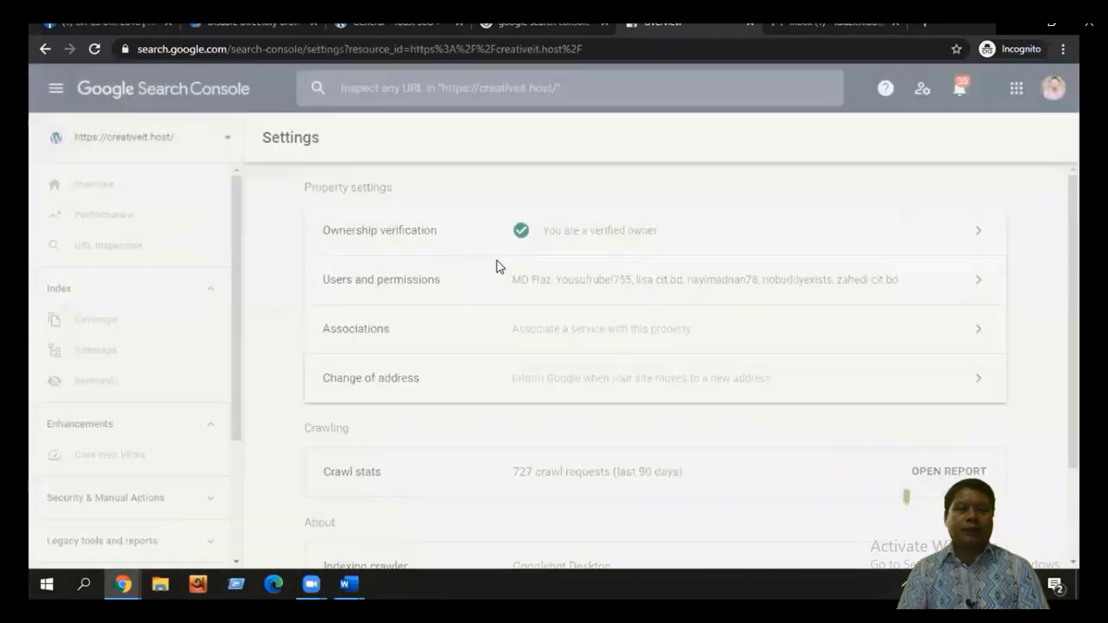
click(680, 230)
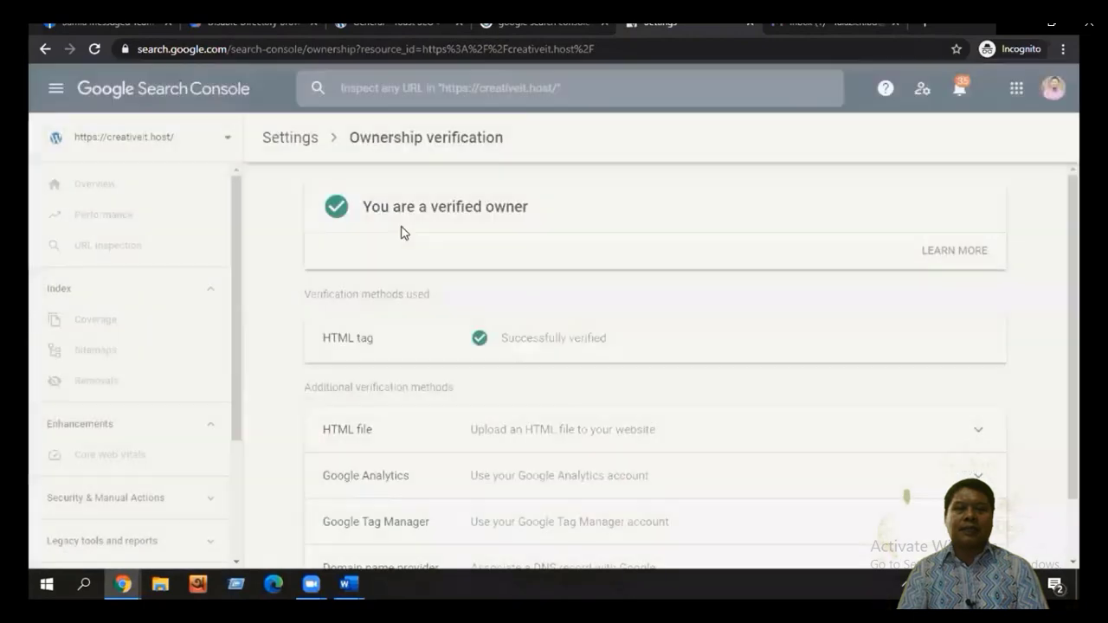
scroll(499, 245, down, 1)
scroll(396, 275, up, 1)
scroll(476, 405, down, 1)
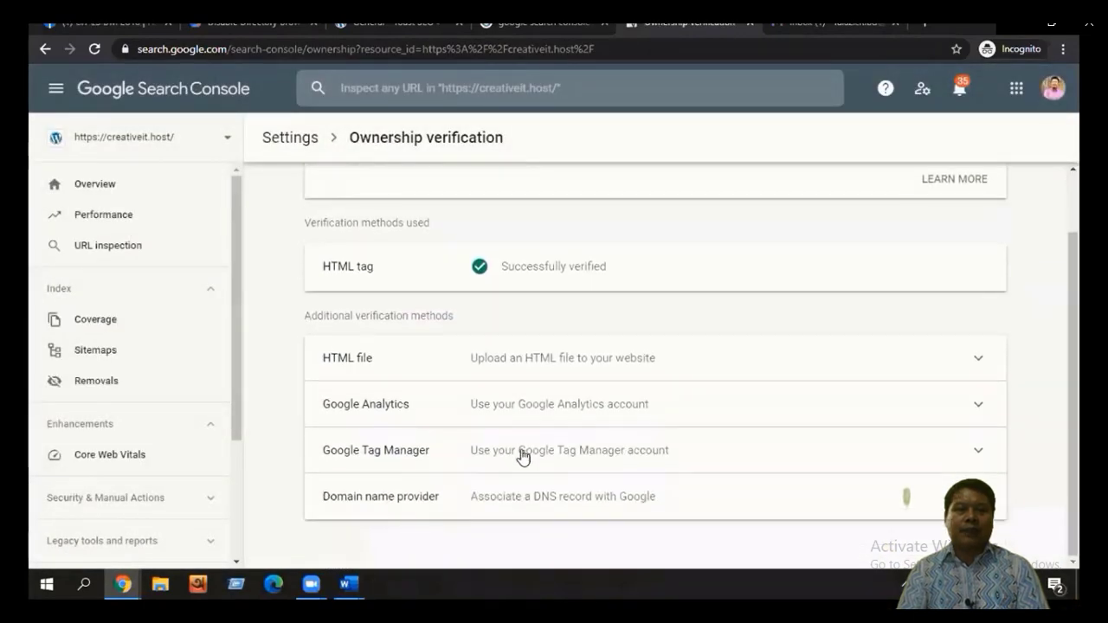
scroll(375, 363, up, 1)
scroll(363, 312, down, 1)
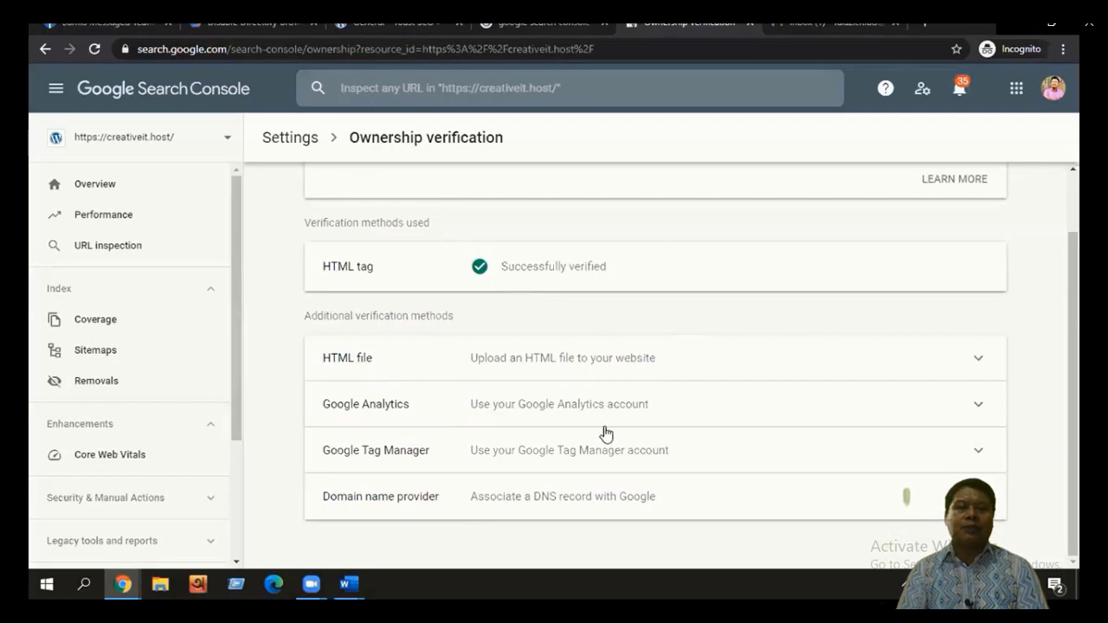
- Expand the Google Analytics, Google Tag Manager and Domain name provider verification methods and read their instructions
click(669, 413)
scroll(667, 413, down, 1)
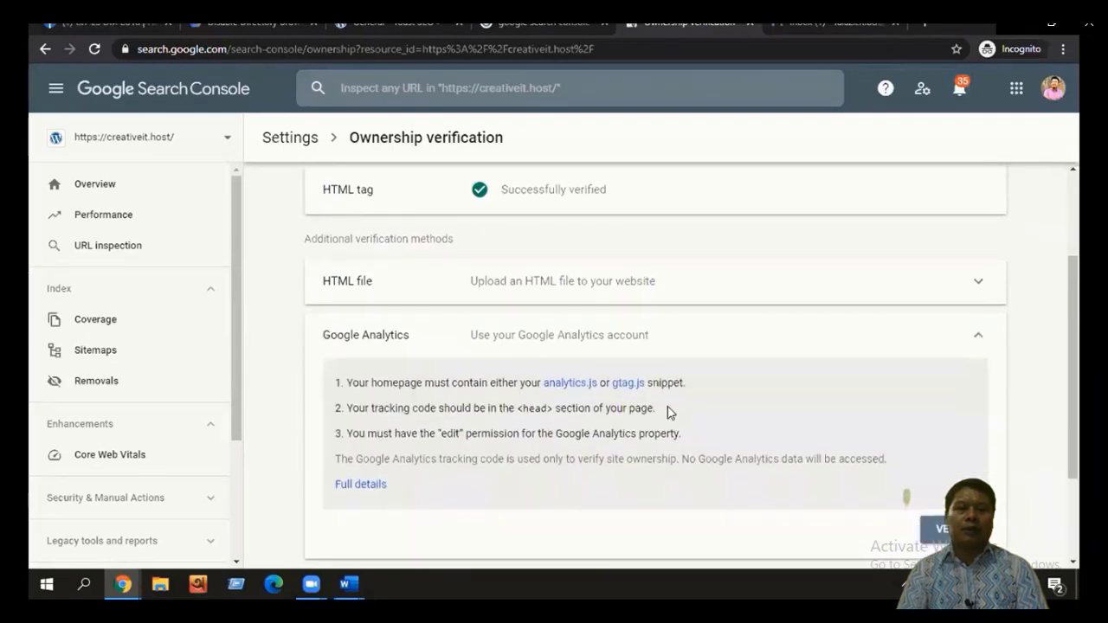
click(676, 355)
click(655, 451)
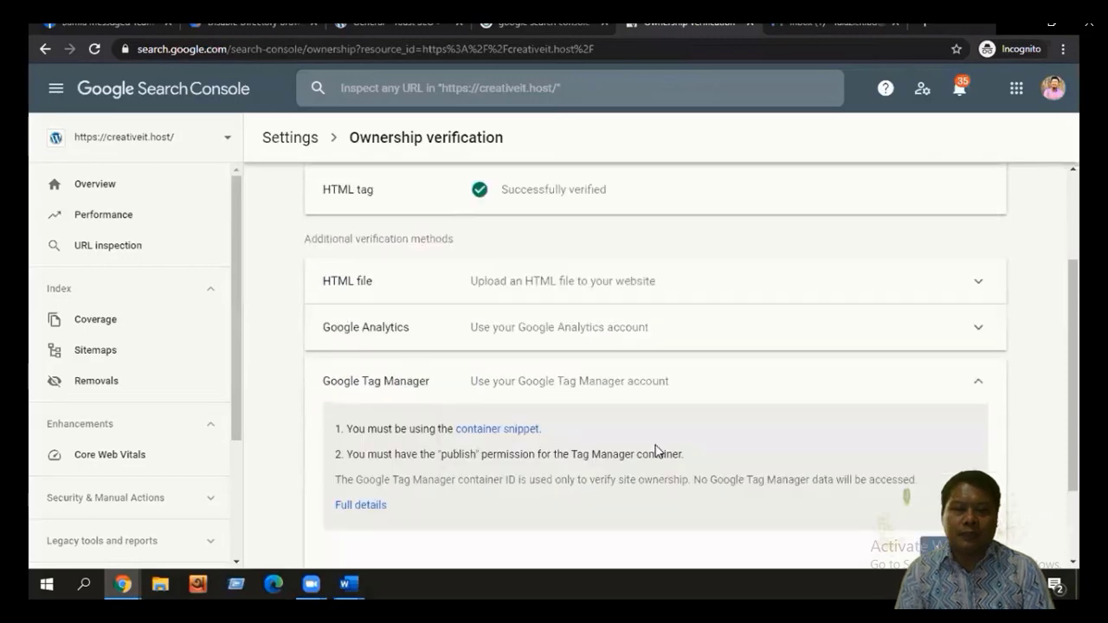
click(660, 321)
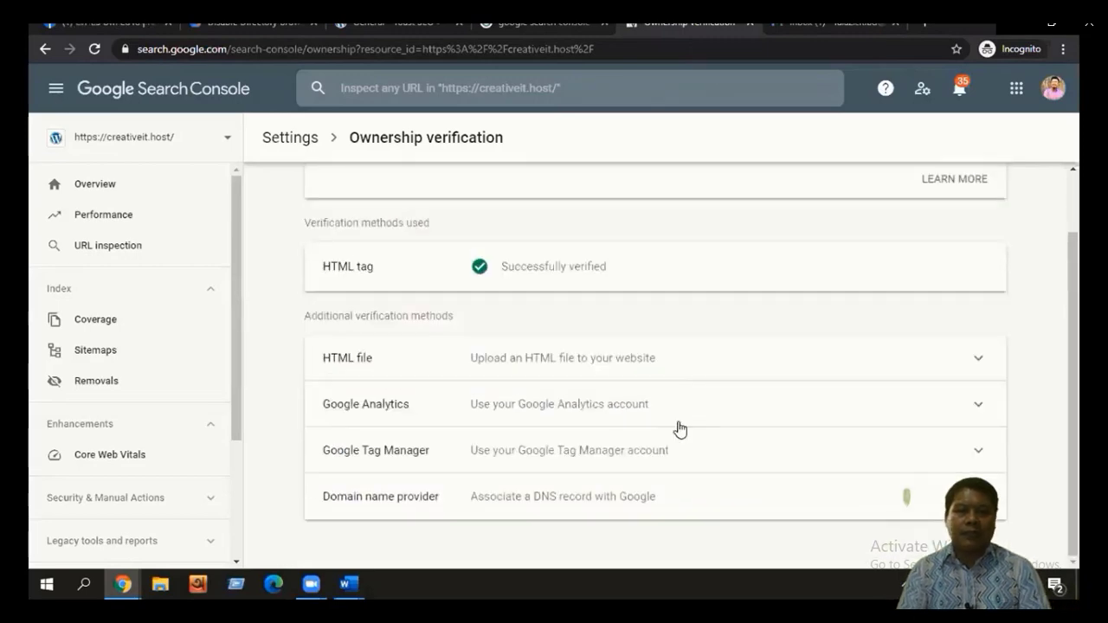
click(713, 509)
drag(779, 489, 342, 489)
click(347, 487)
scroll(691, 303, up, 2)
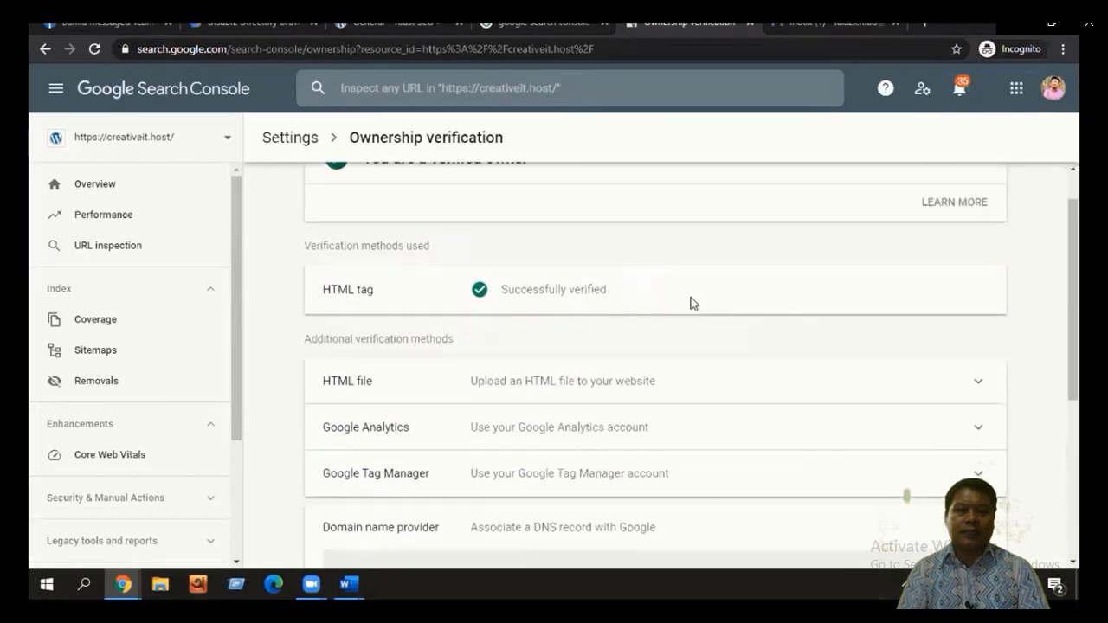
- Copy the domain name provider TXT verification record from Search Console and paste it into Yoast's Google verification code field
scroll(690, 303, up, 1)
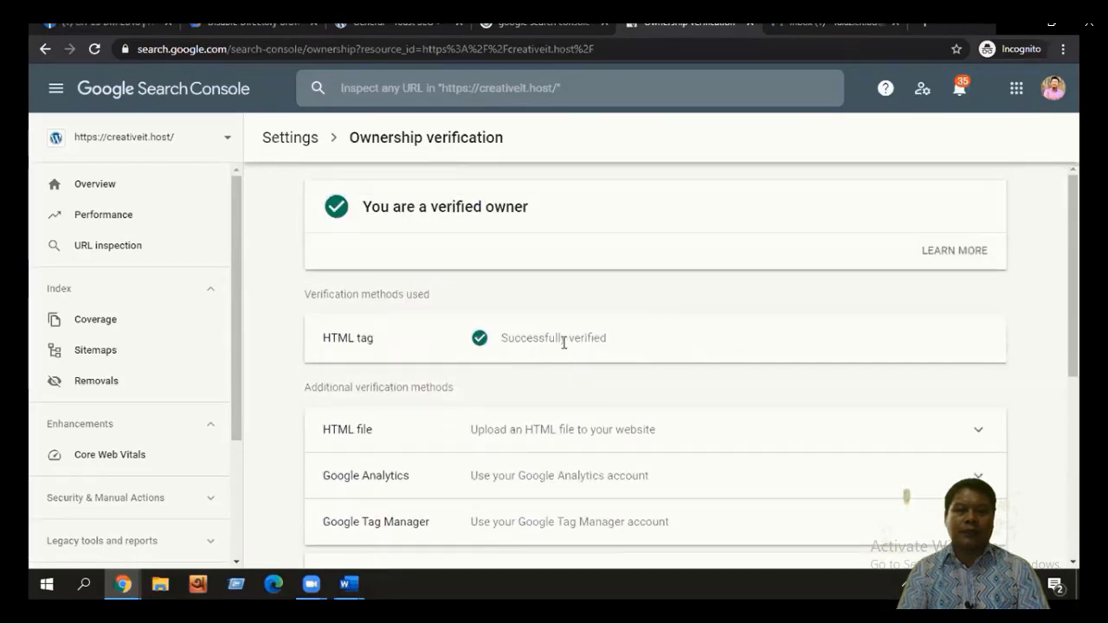
scroll(563, 343, down, 6)
drag(777, 350, 684, 352)
click(372, 360)
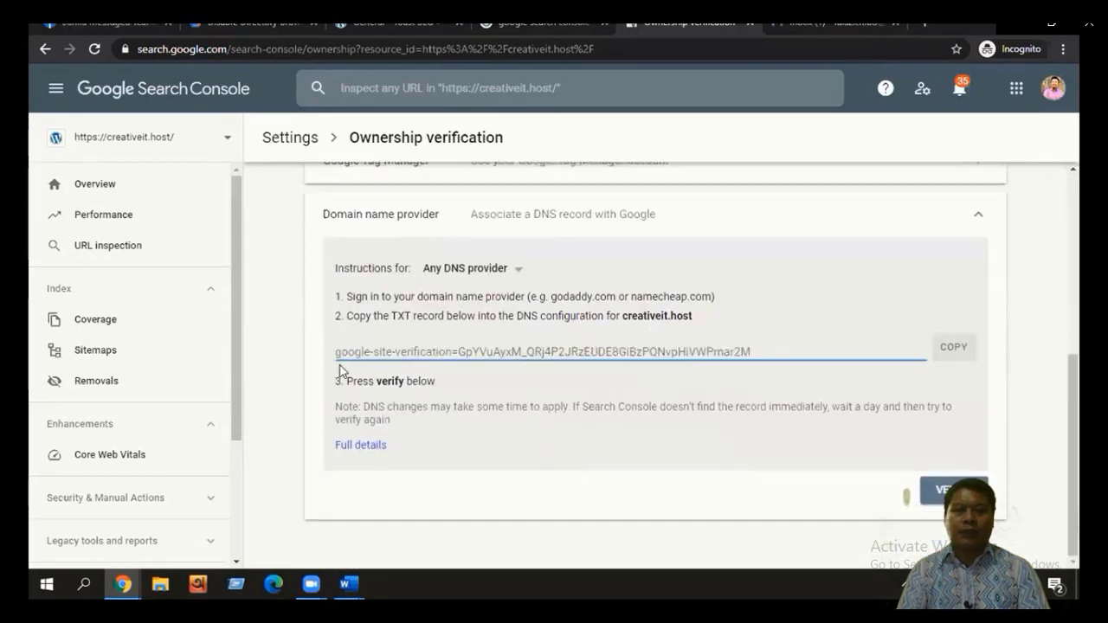
drag(800, 349, 335, 351)
key(ctrl+c)
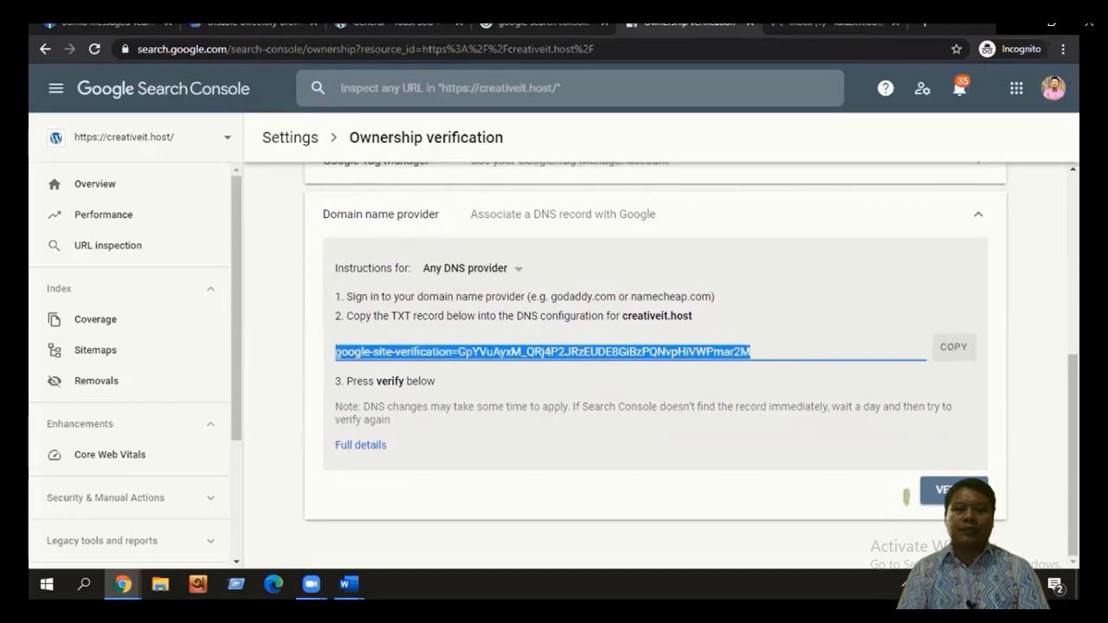
key(ctrl+3)
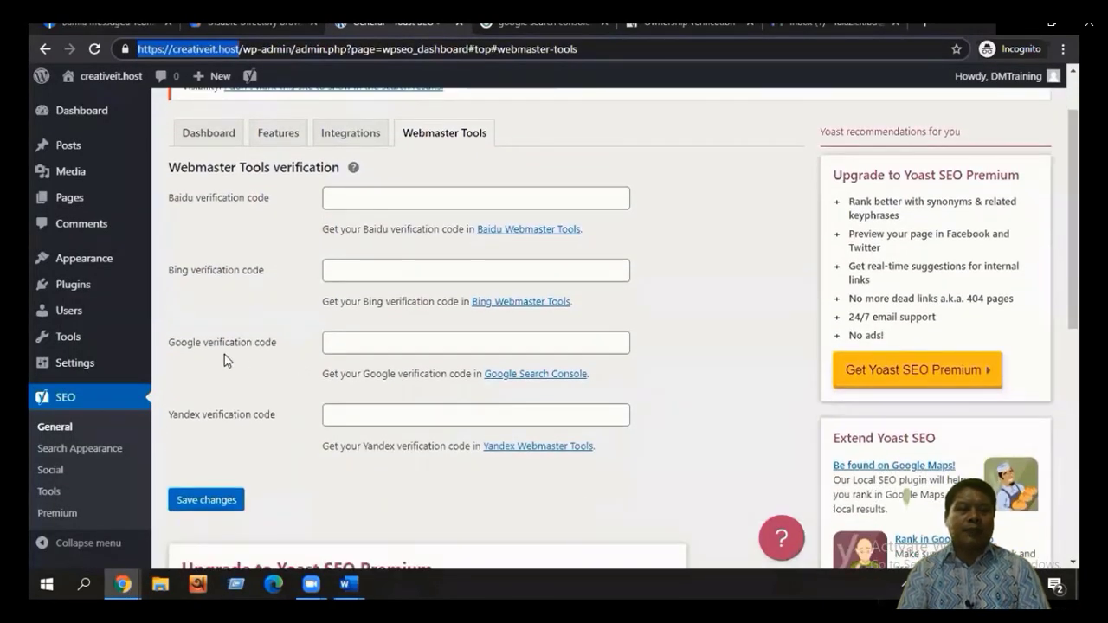
click(345, 343)
key(ctrl+v)
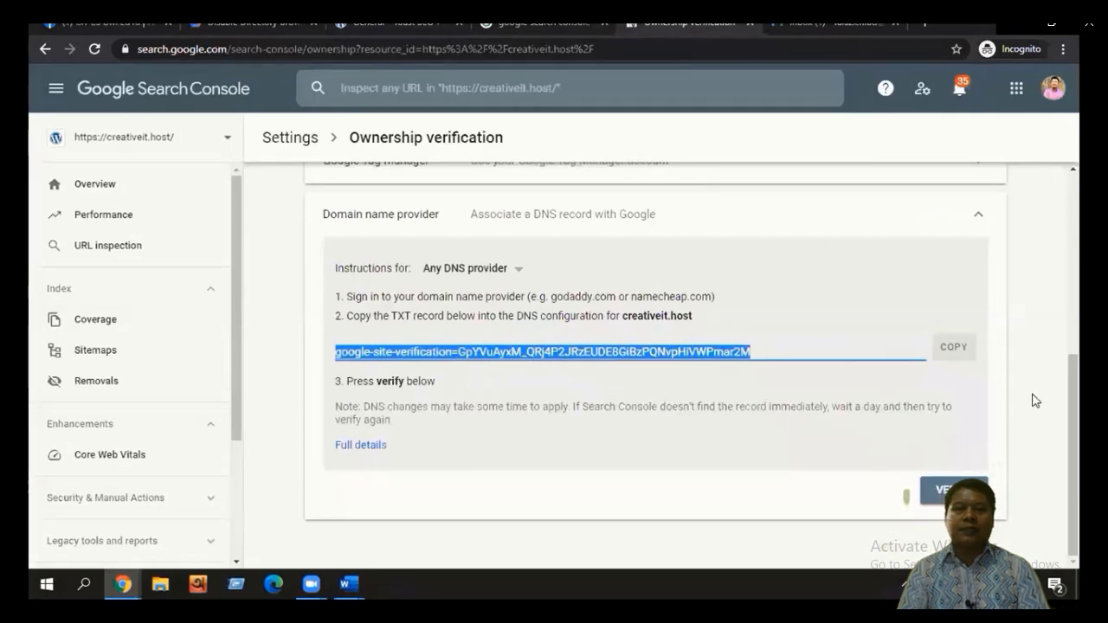
- Examine the Search Console ownership verification page for the owner status, the method used and the additional verification methods
scroll(1003, 482, up, 2)
scroll(1003, 476, up, 2)
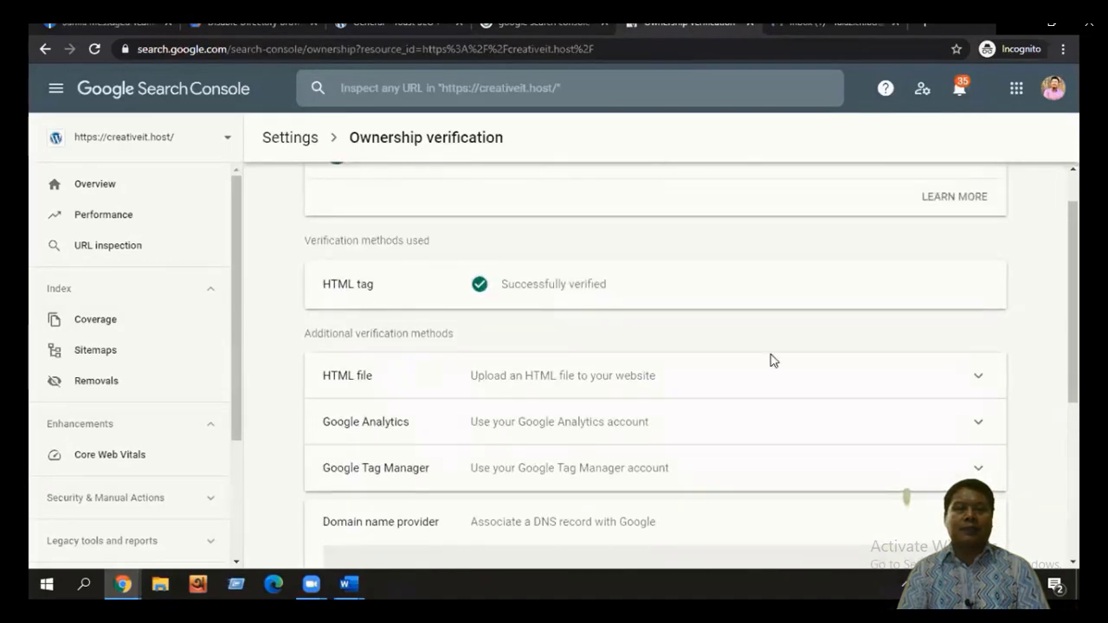
scroll(600, 366, up, 1)
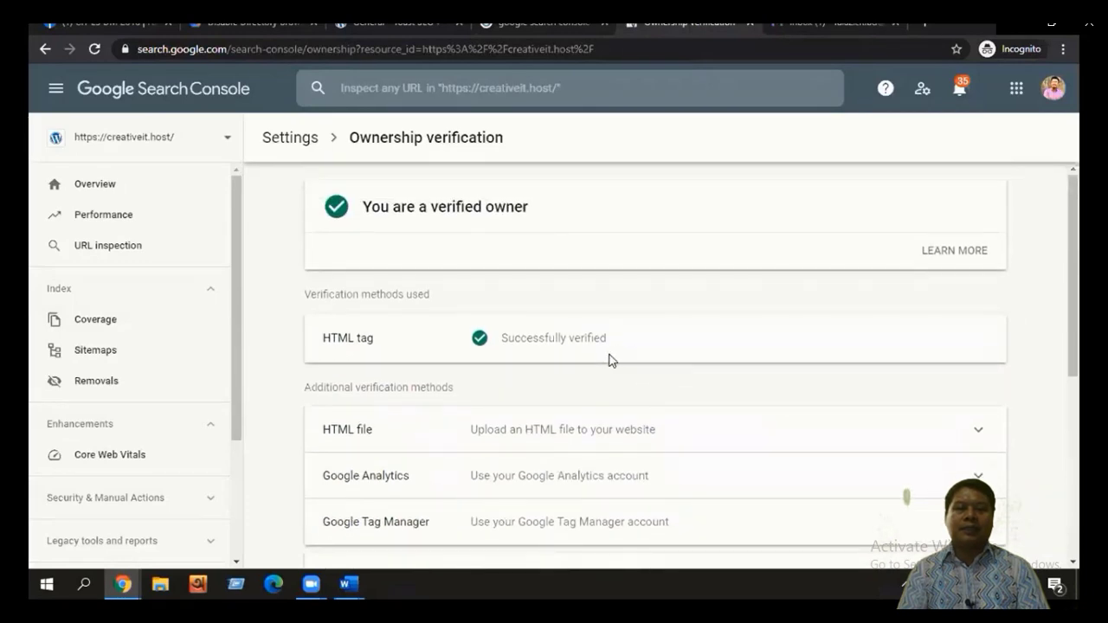
scroll(597, 398, down, 4)
scroll(372, 211, up, 2)
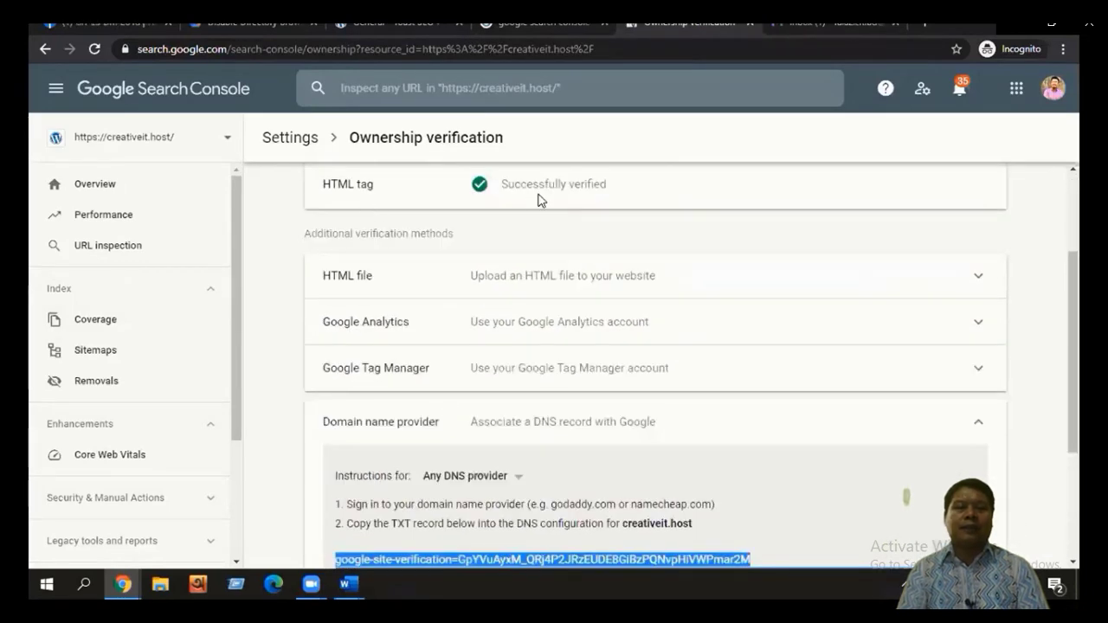
scroll(655, 470, up, 3)
scroll(606, 394, down, 4)
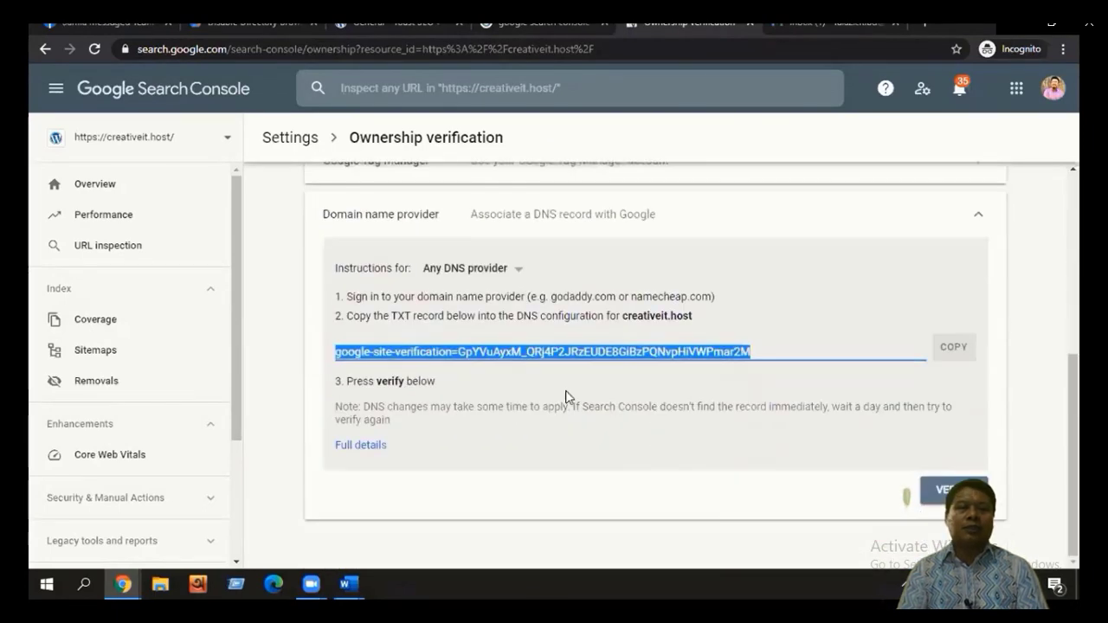
scroll(606, 394, up, 2)
scroll(606, 394, up, 1)
scroll(594, 220, up, 2)
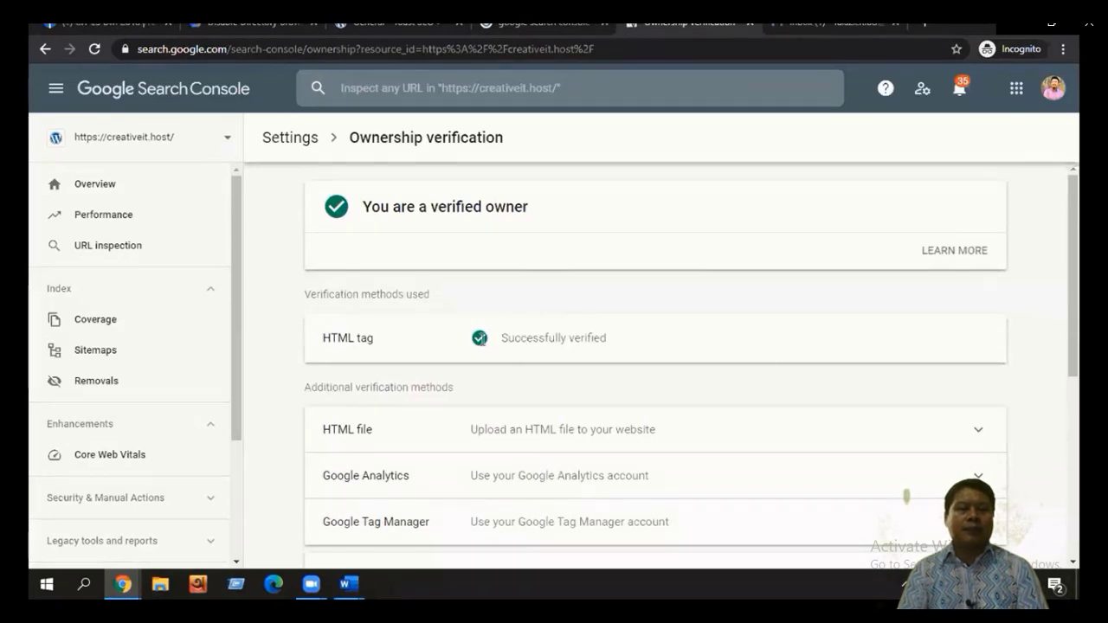
drag(362, 206, 530, 206)
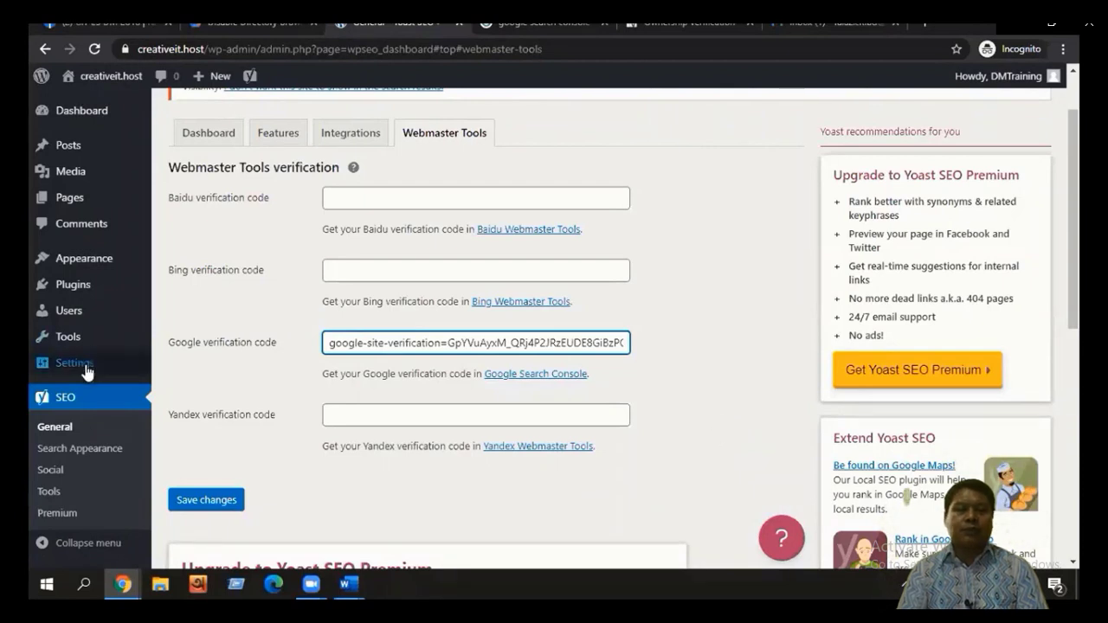
- Open Yoast's Search Appearance settings and review the title separator, homepage, and Knowledge Graph & Schema.org sections
mouse_move(87, 371)
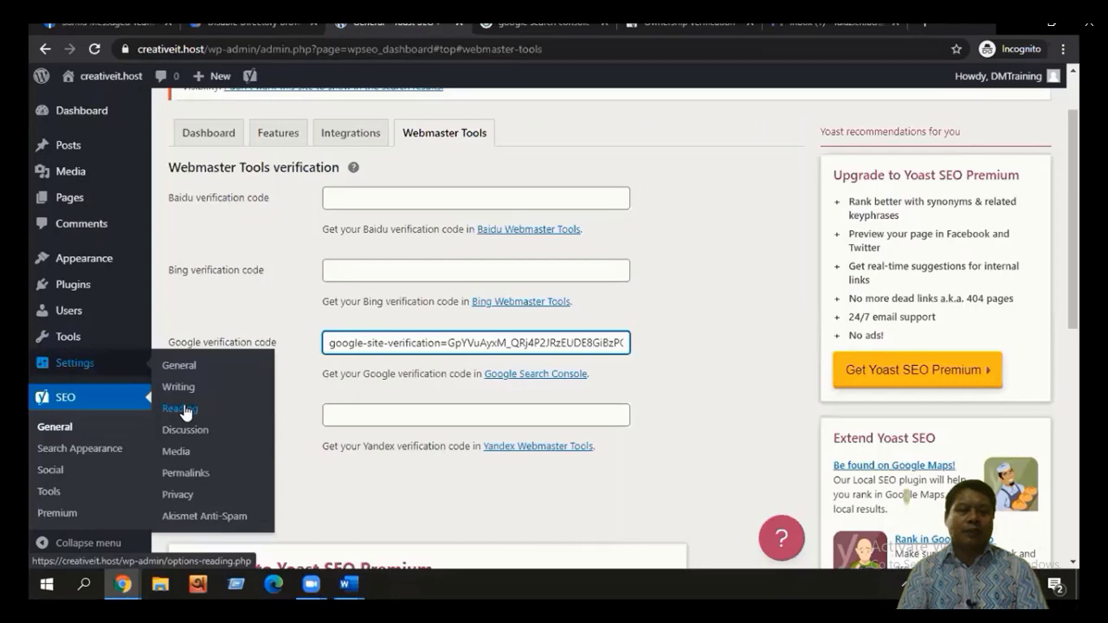
scroll(130, 433, up, 1)
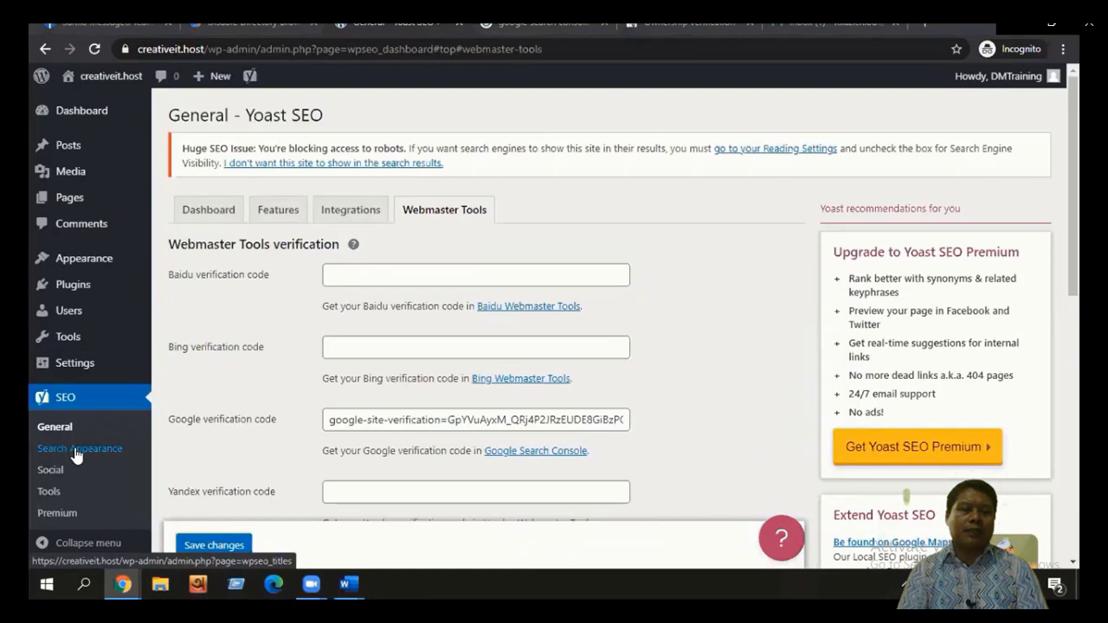
click(76, 457)
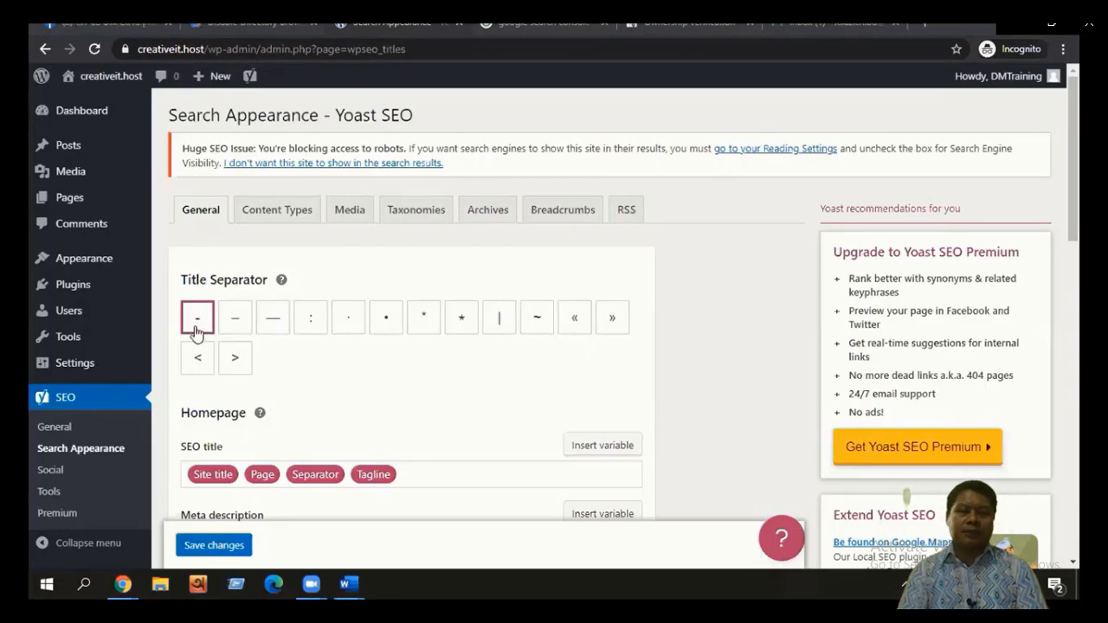
scroll(199, 329, down, 5)
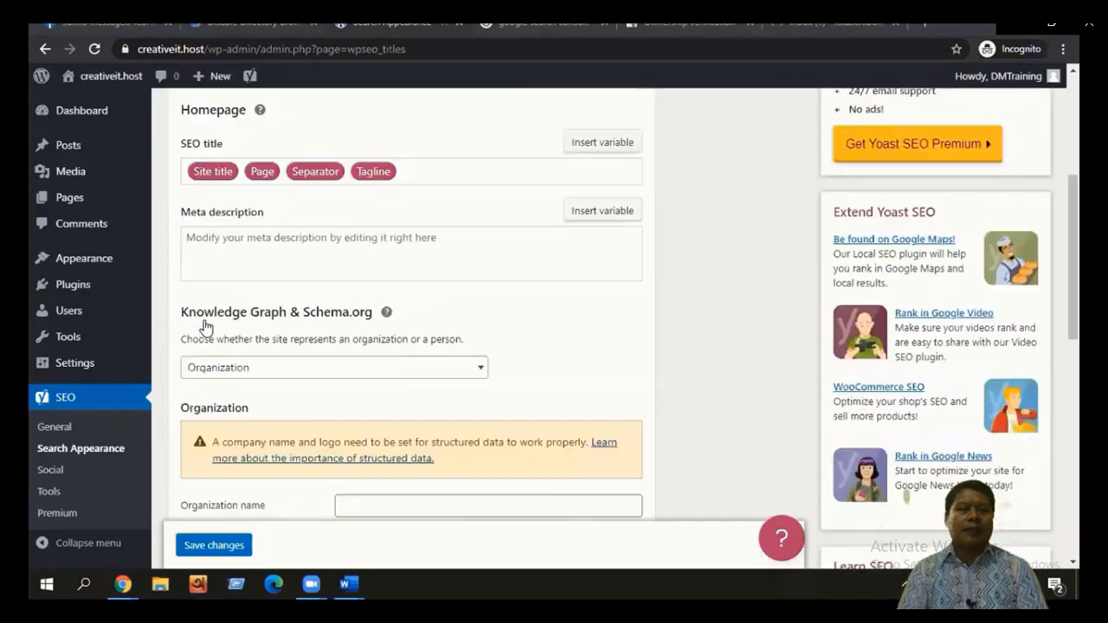
scroll(205, 327, down, 4)
scroll(225, 329, up, 7)
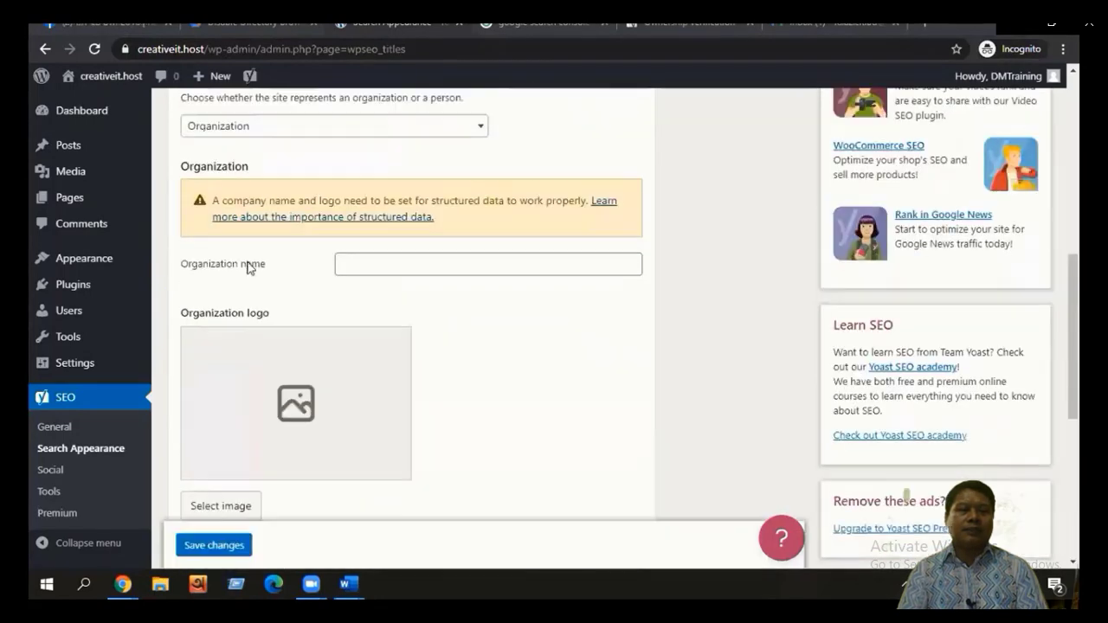
scroll(207, 145, down, 7)
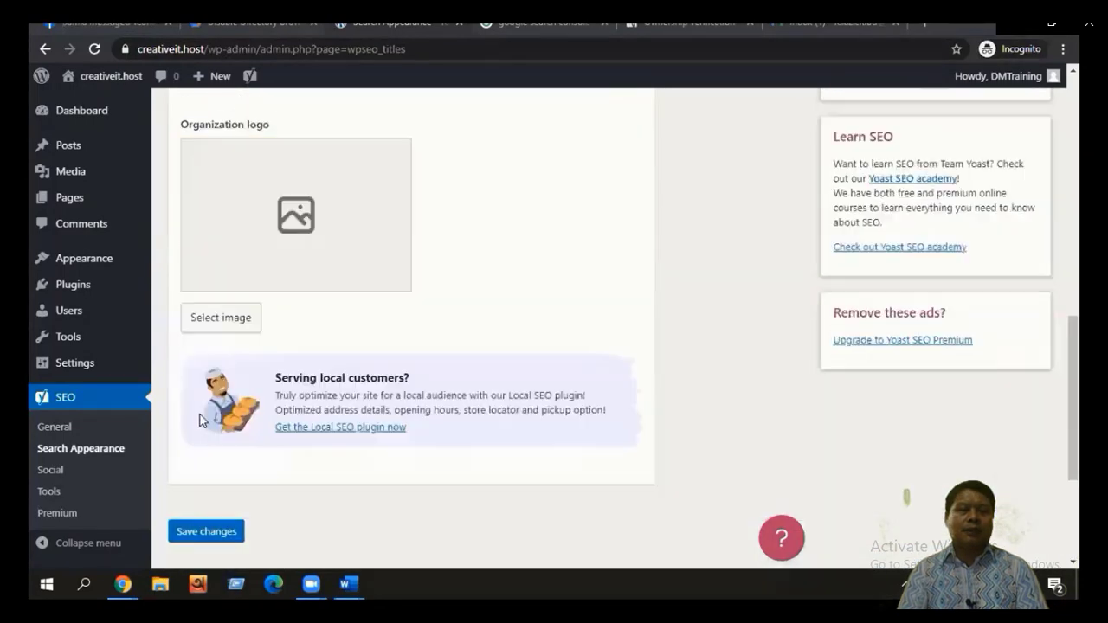
scroll(202, 403, down, 3)
scroll(198, 316, up, 8)
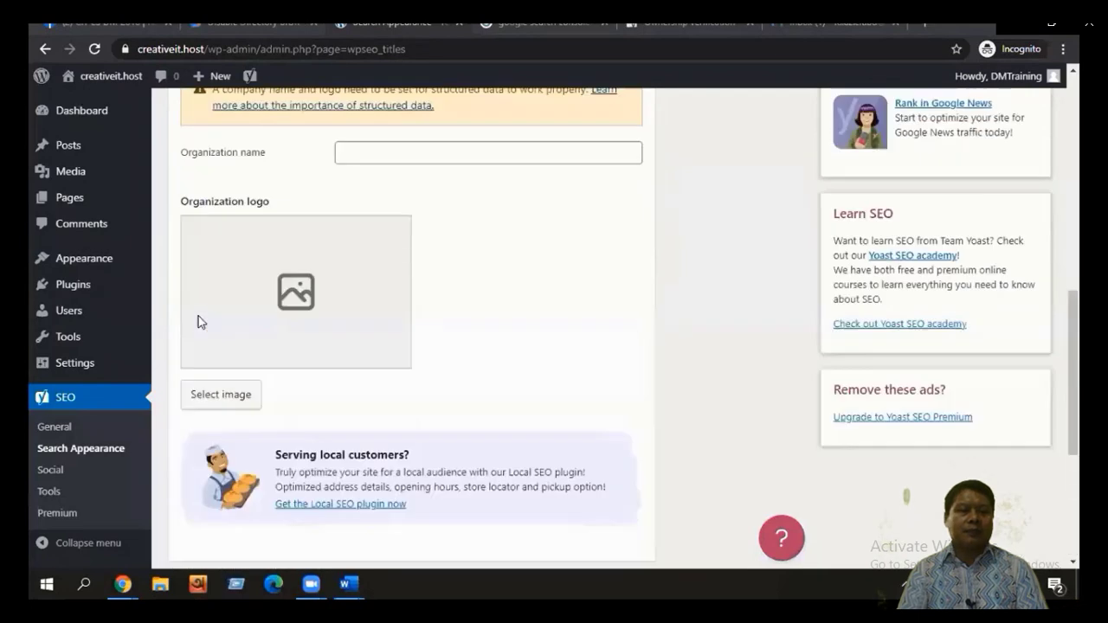
scroll(198, 315, up, 3)
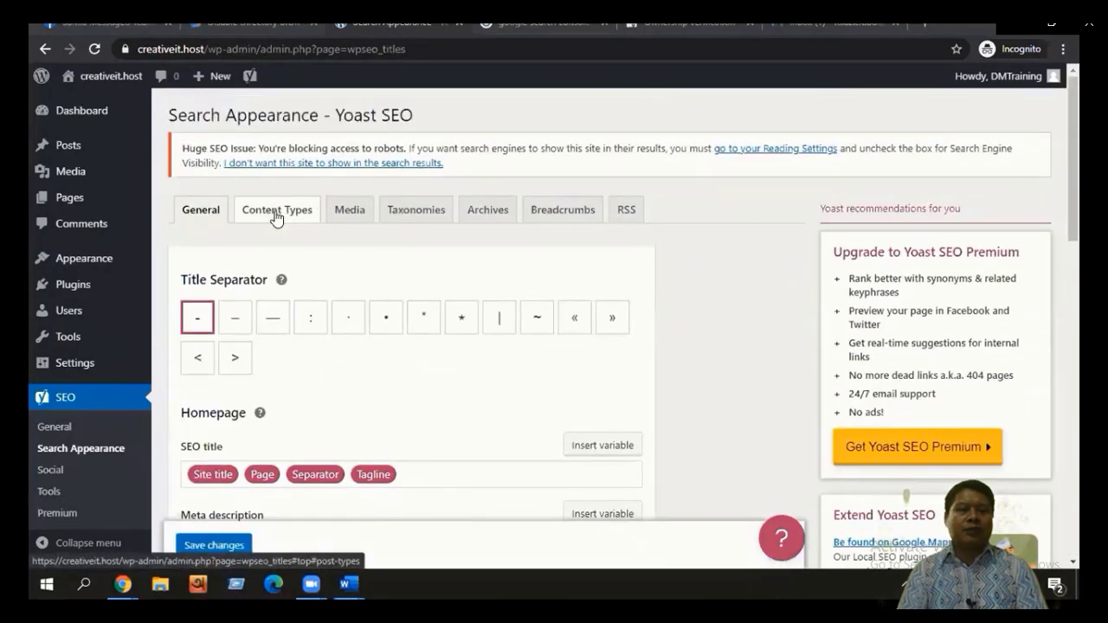
- Show the Content Types settings for Posts, and open a new post in a separate tab, dismissing the block editor welcome guide
click(276, 215)
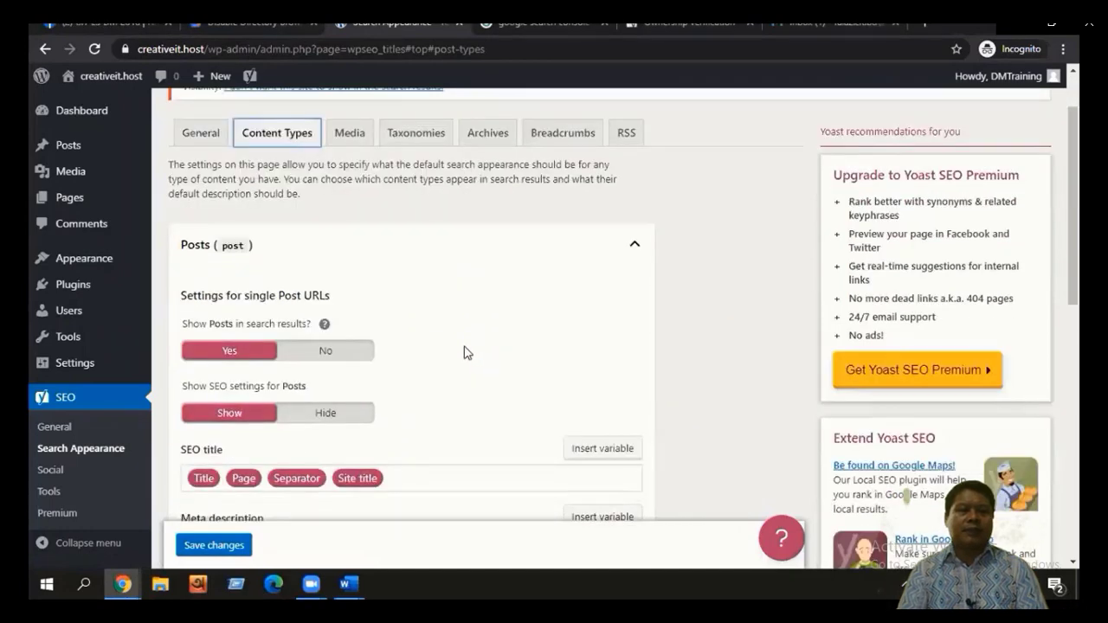
scroll(464, 352, down, 1)
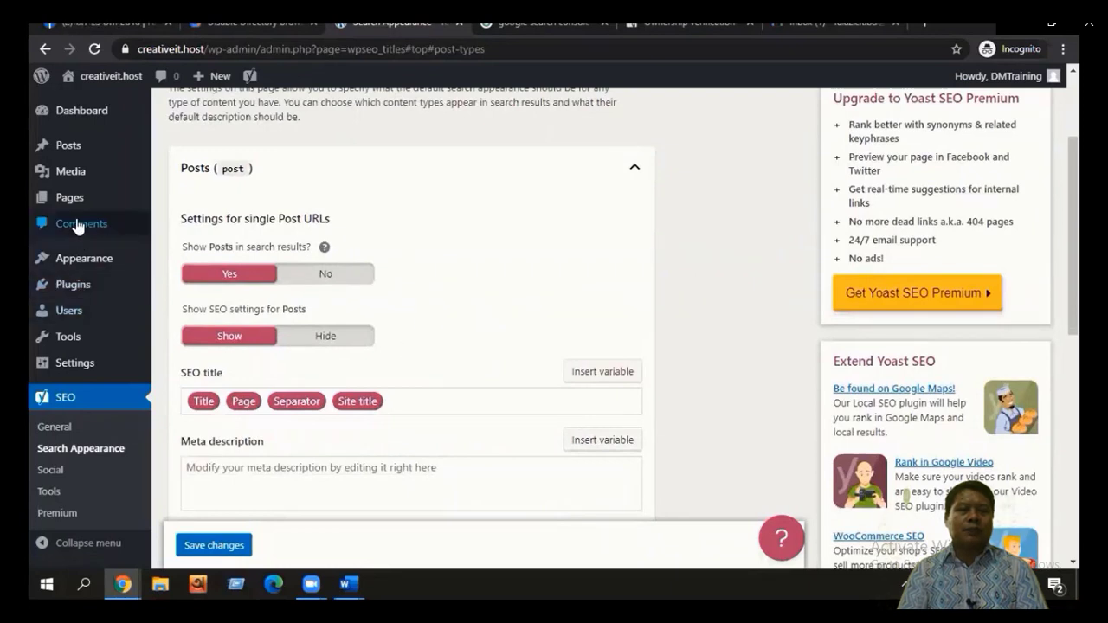
mouse_move(91, 153)
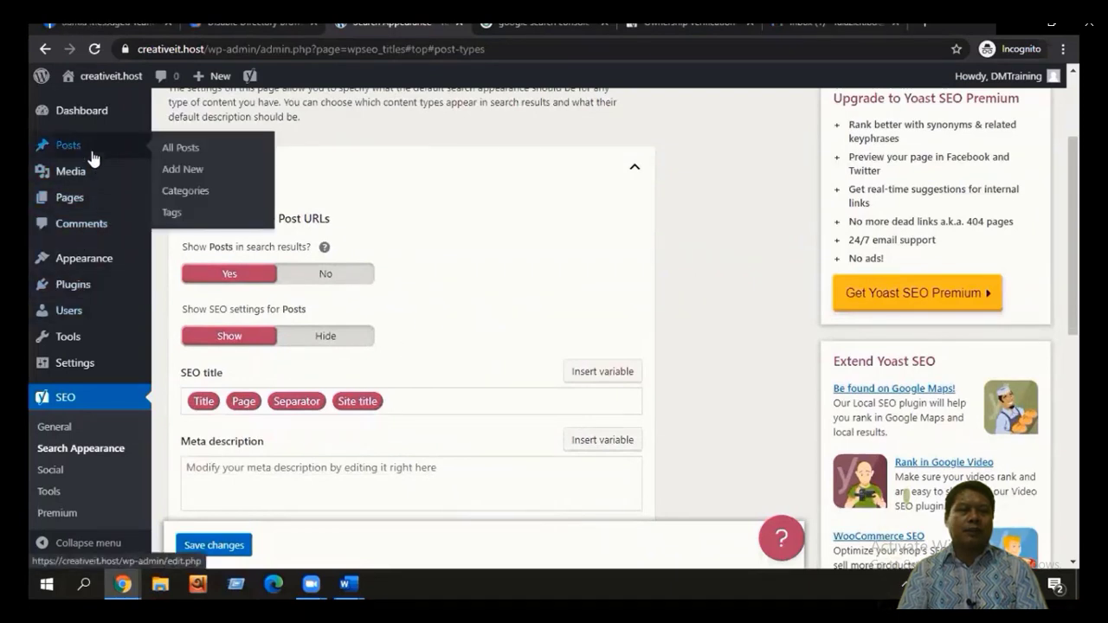
scroll(176, 173, down, 1)
middle_click(177, 170)
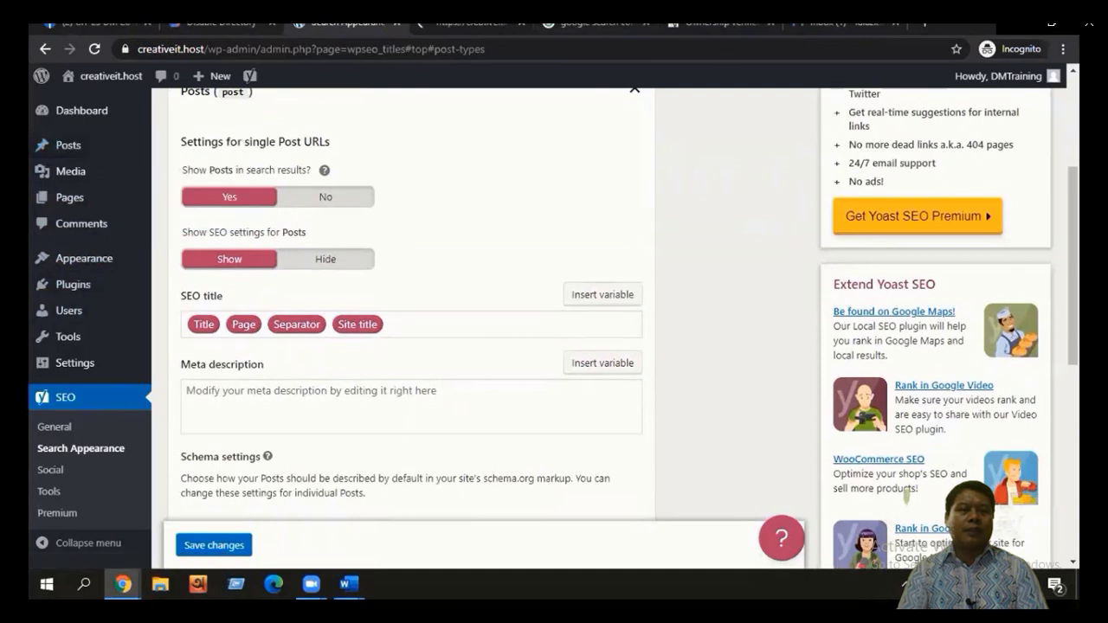
click(468, 22)
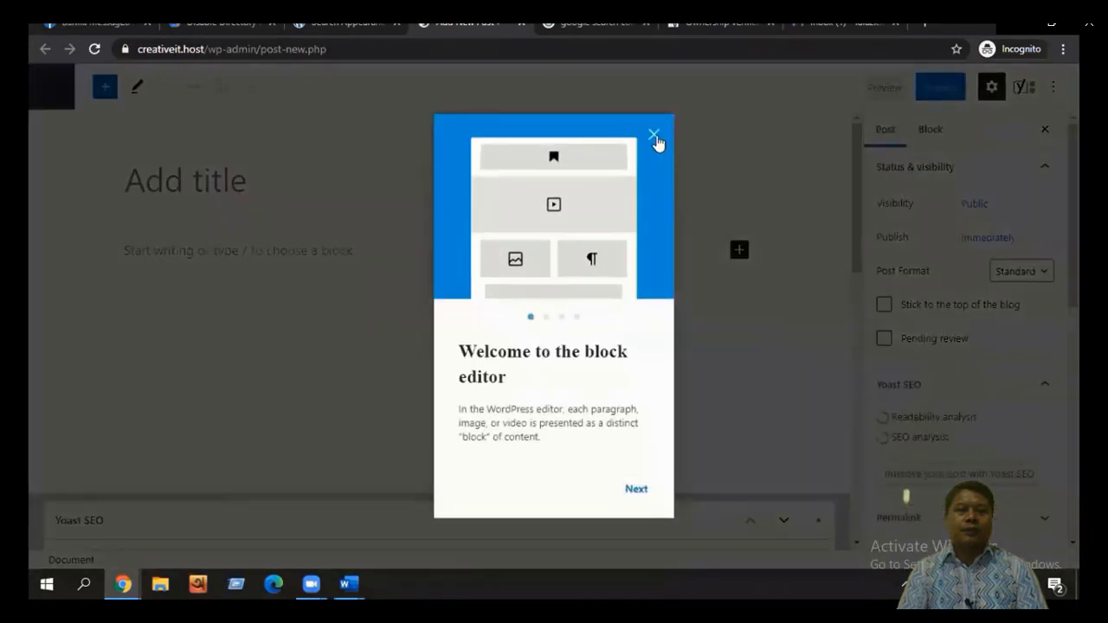
click(655, 138)
click(321, 183)
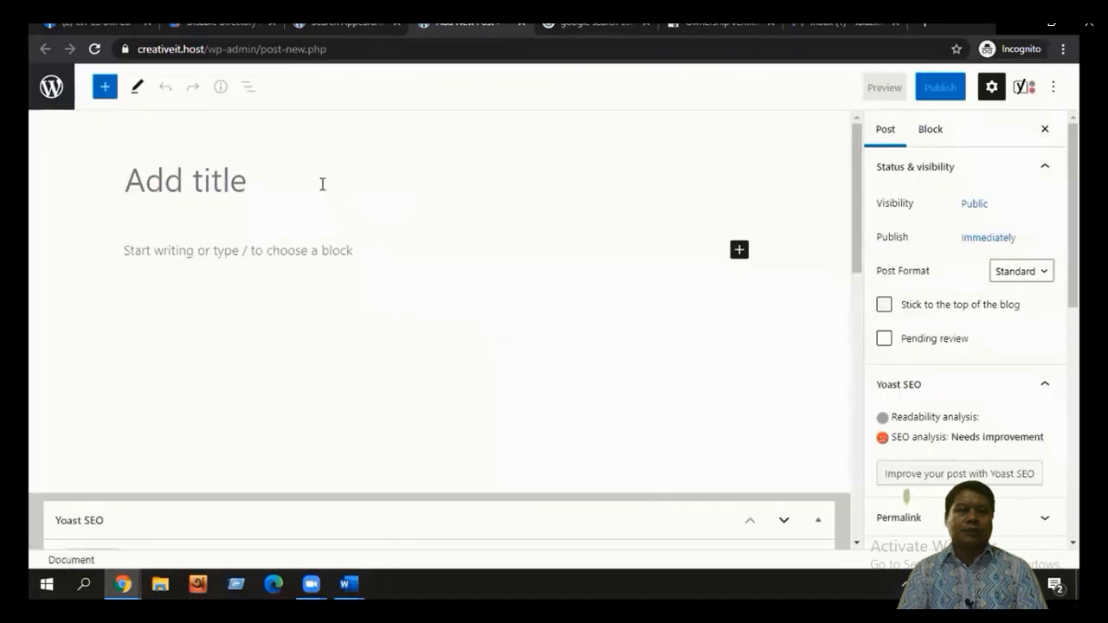
text(wqw)
key(BackSpace)
key(BackSpace)
key(BackSpace)
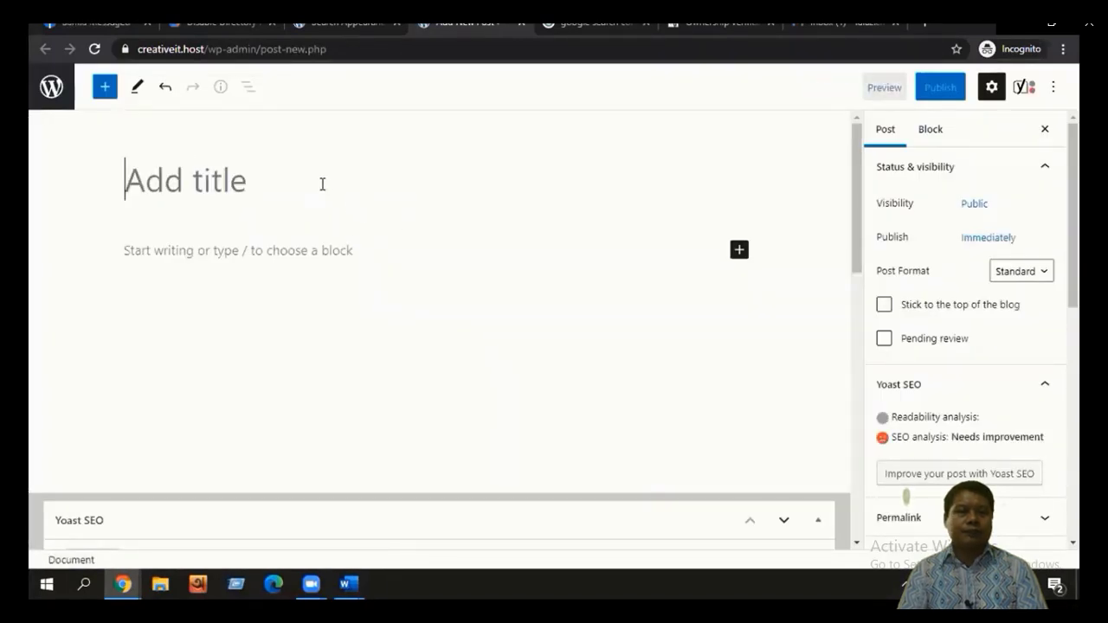
- Title the new post "es dm 2010" and fill its body with the placeholder text "asadqeusduagidgasiudasda"
text(es dm)
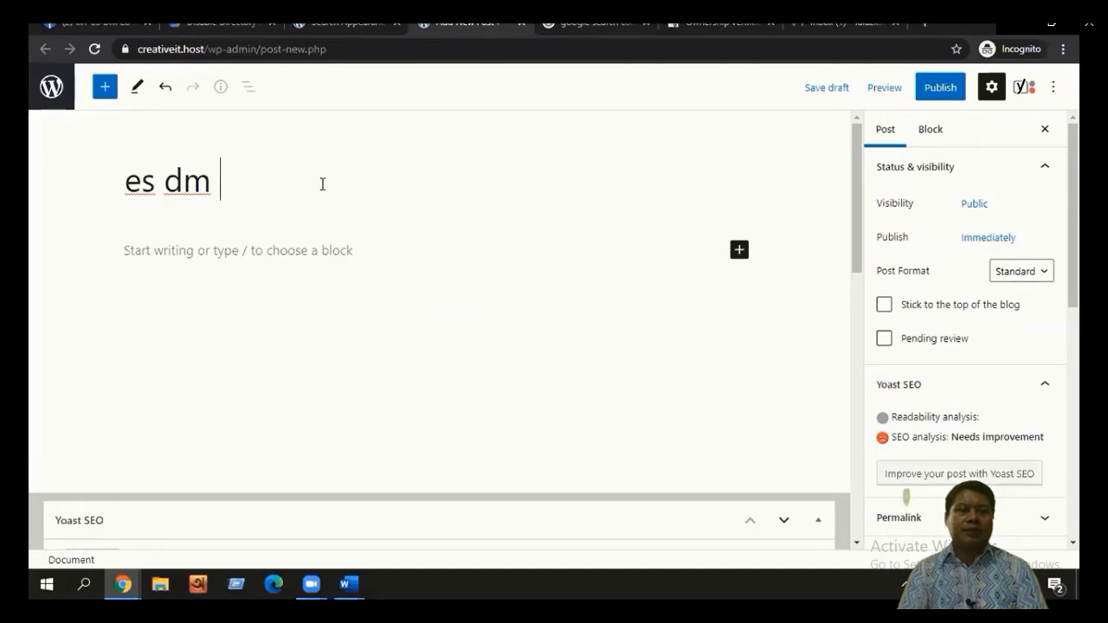
text(201)
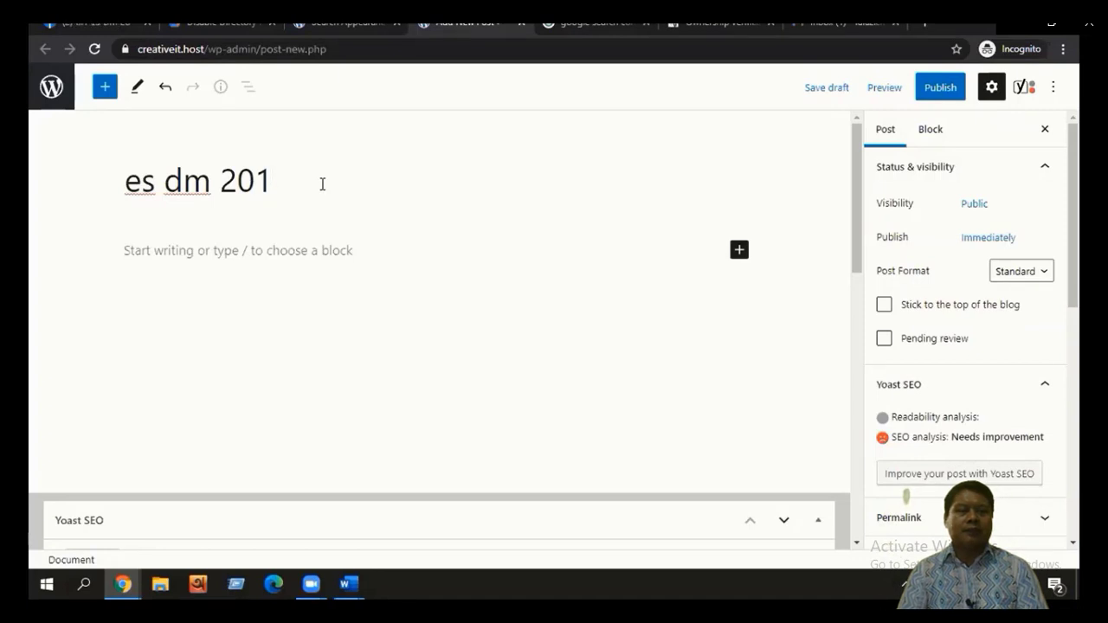
text(0)
key(Return)
text(a)
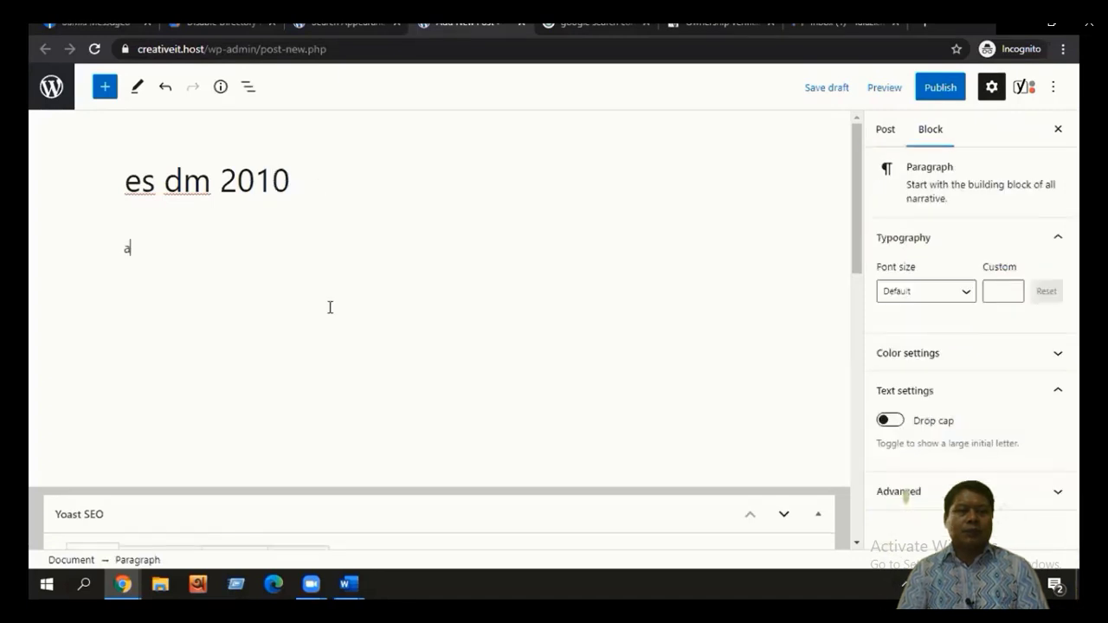
text(sadqeusduagidgasiudasda)
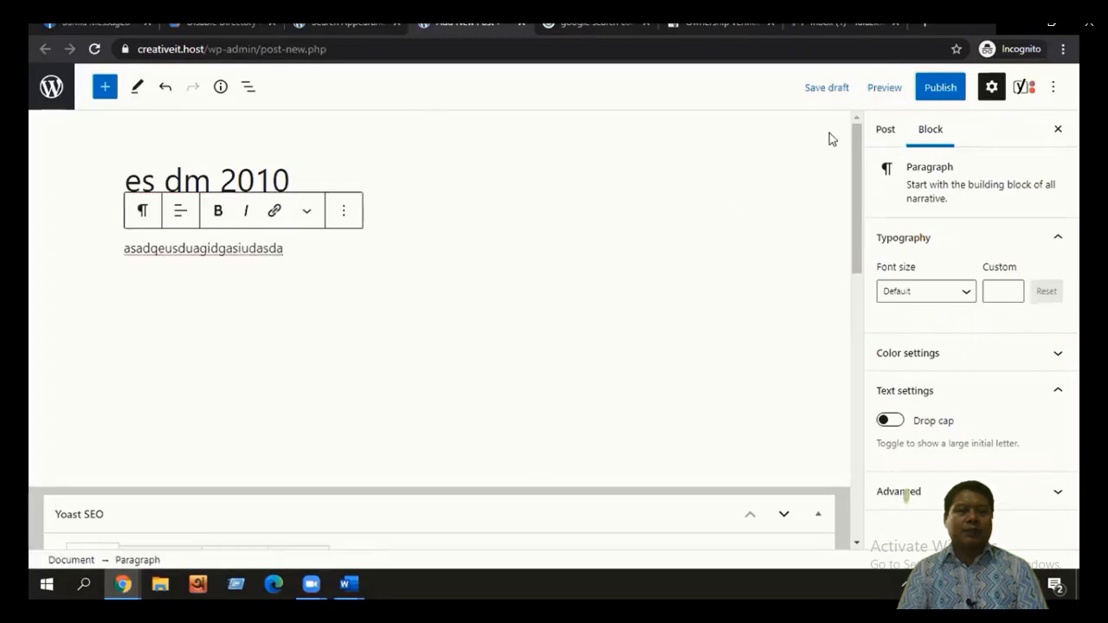
- Publish the "es dm 2010" post and return to Yoast's Search Appearance page
click(940, 88)
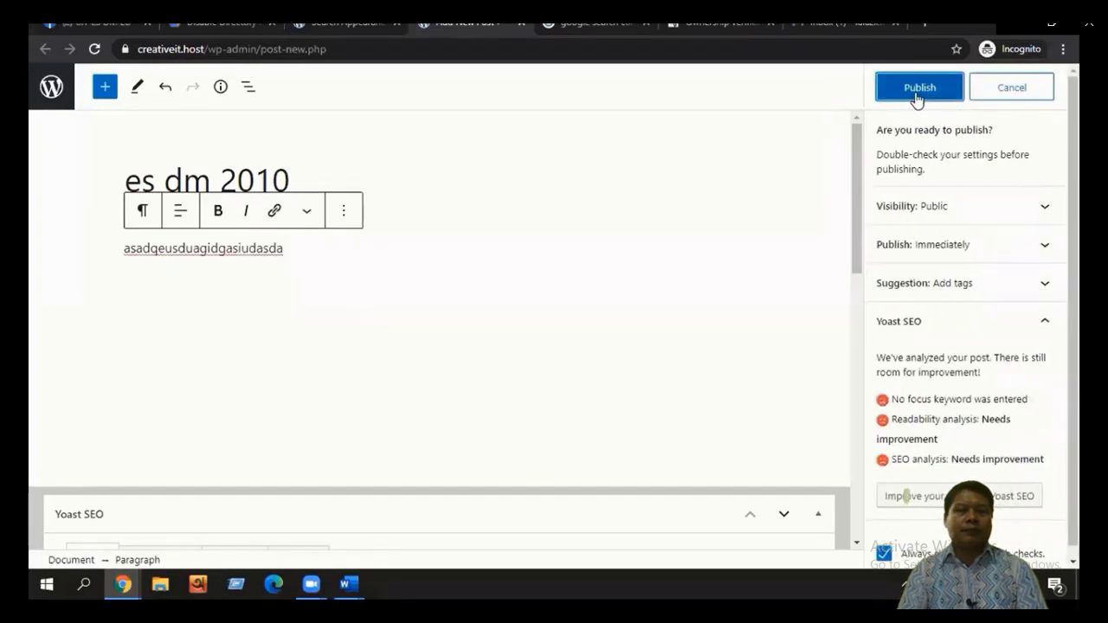
click(918, 95)
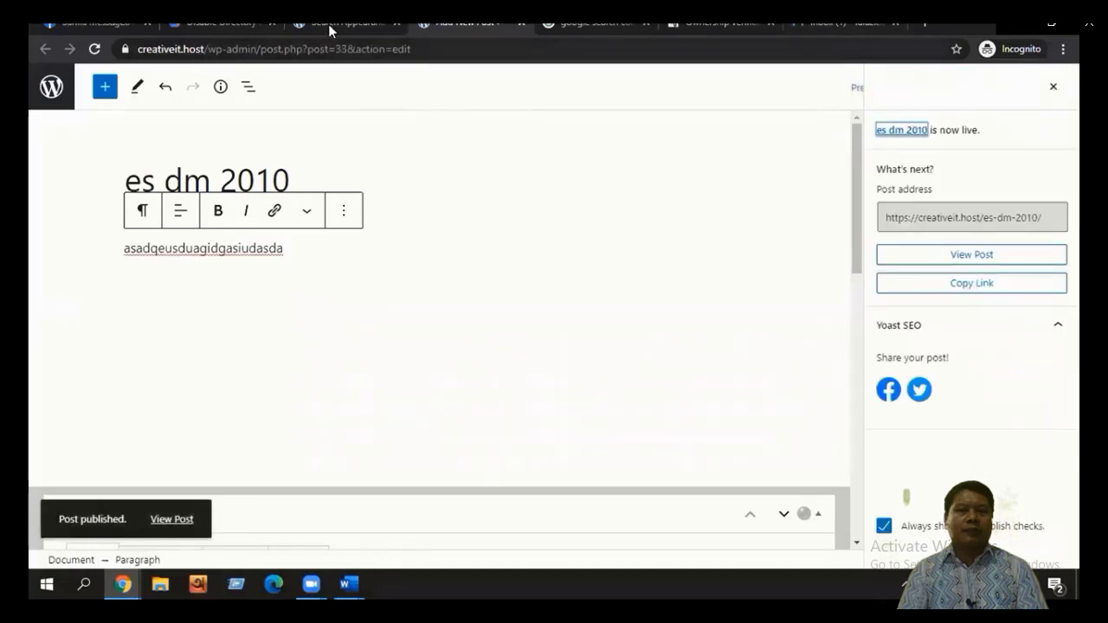
click(328, 23)
scroll(620, 338, up, 3)
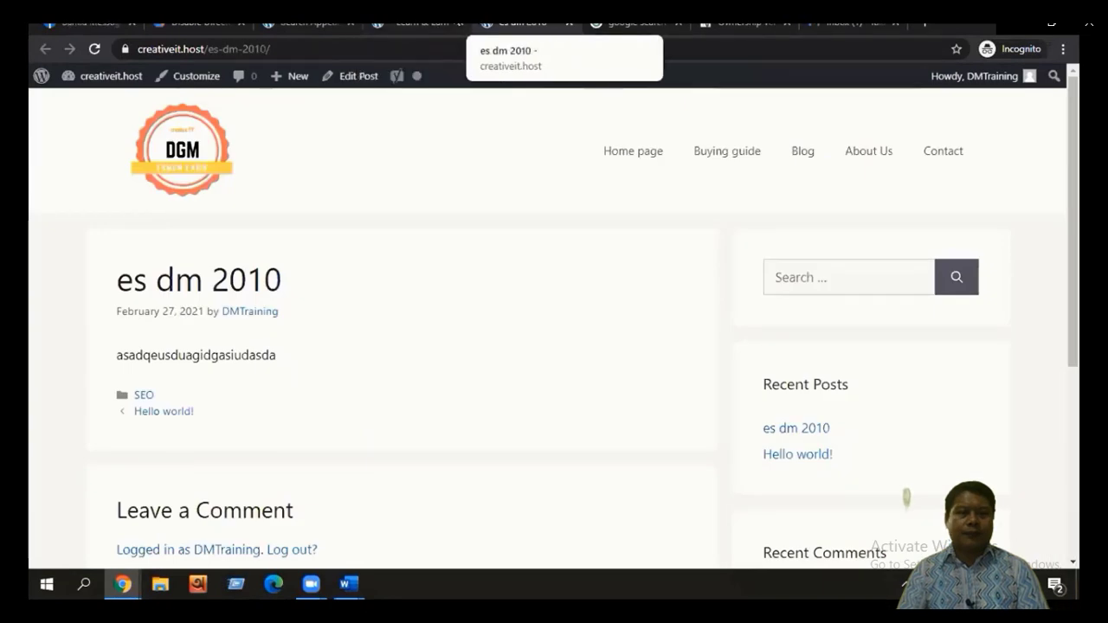
- Return to the Search Appearance settings and reduce the Posts SEO title template to Title only, removing the Separator and Site title variables
click(309, 24)
scroll(358, 341, down, 3)
scroll(363, 344, down, 1)
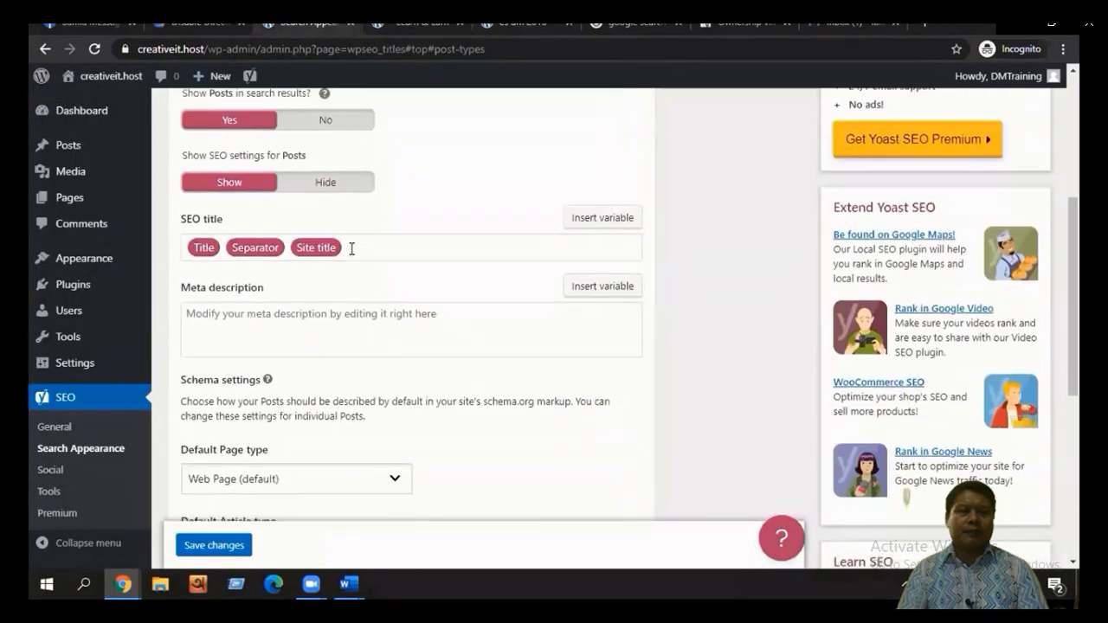
click(352, 249)
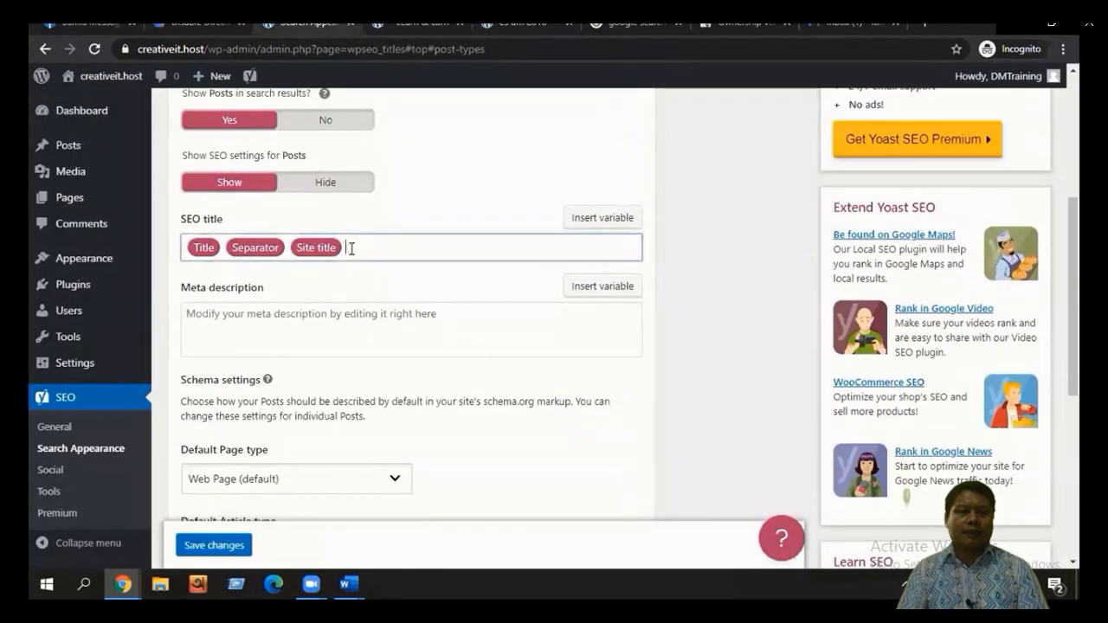
key(BackSpace)
click(614, 222)
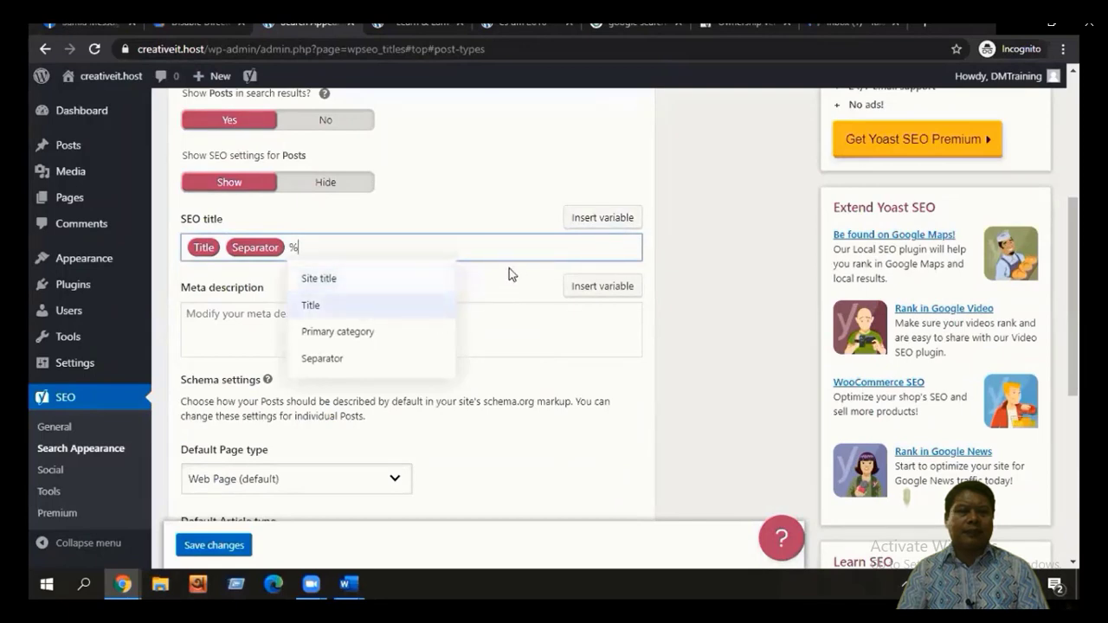
click(462, 239)
click(430, 251)
key(BackSpace)
key(BackSpace)
scroll(430, 250, up, 2)
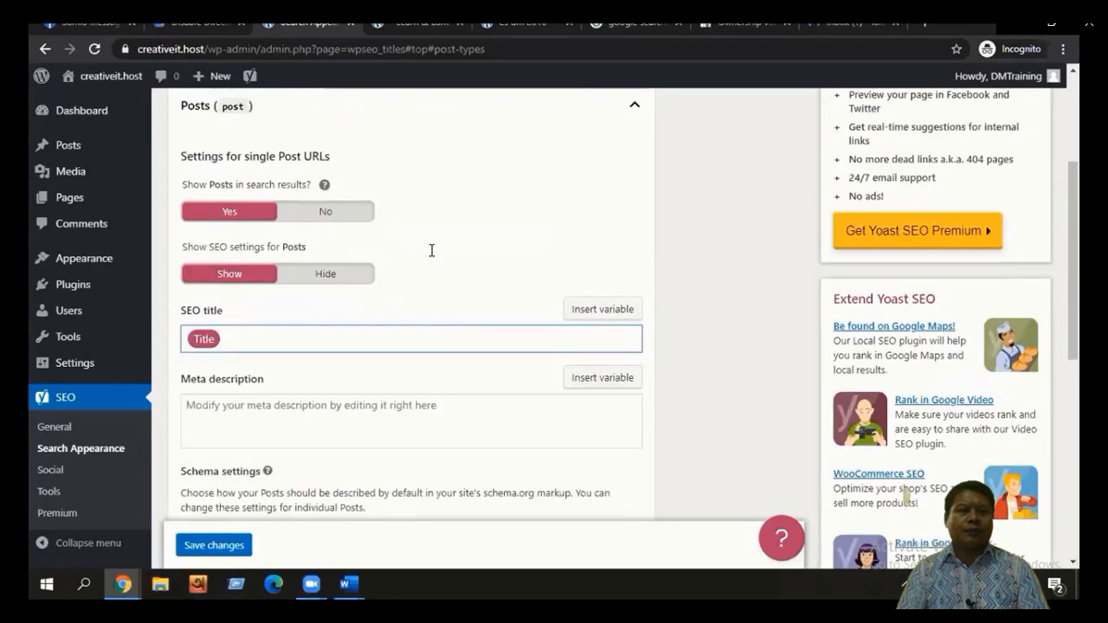
scroll(297, 245, up, 2)
scroll(295, 259, down, 3)
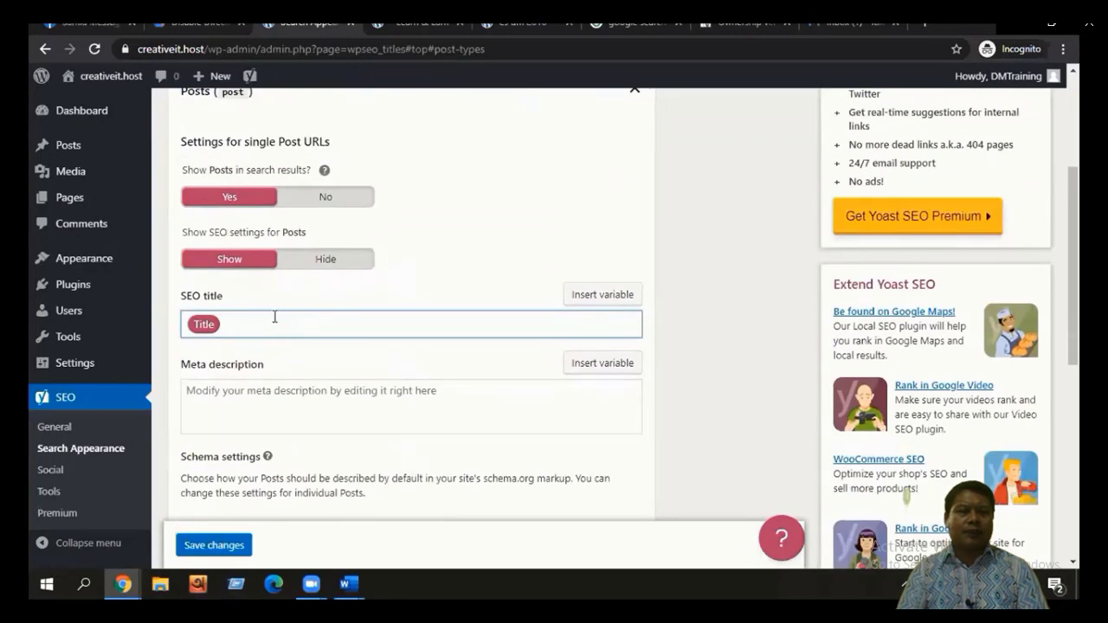
- Expand the Pages section to check its SEO title template, and save the Content Types settings
scroll(274, 317, down, 5)
click(305, 264)
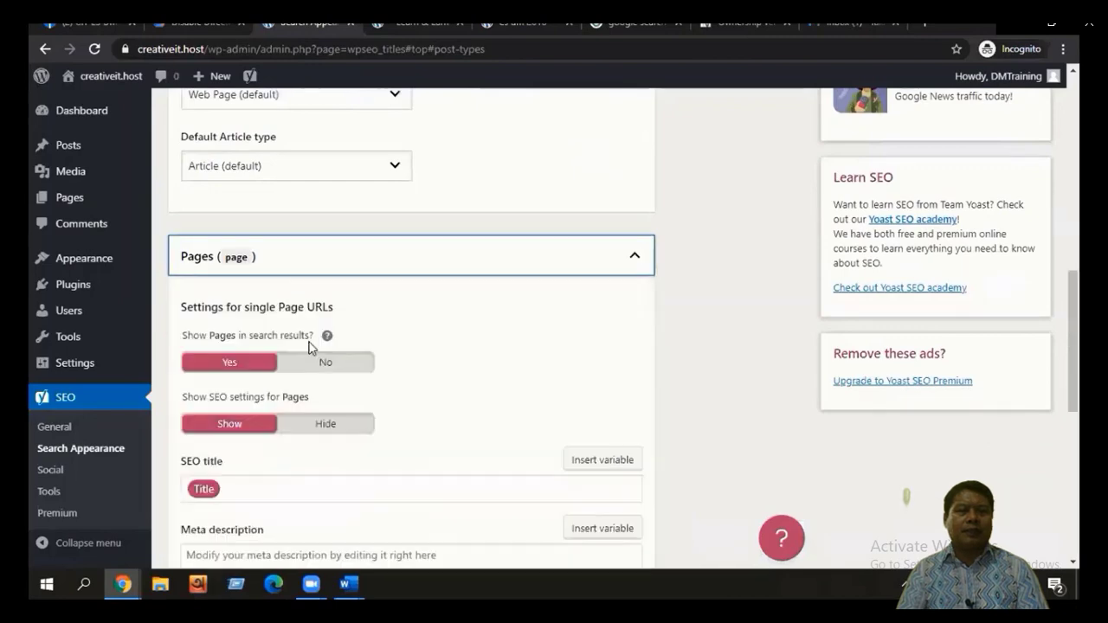
scroll(251, 346, down, 2)
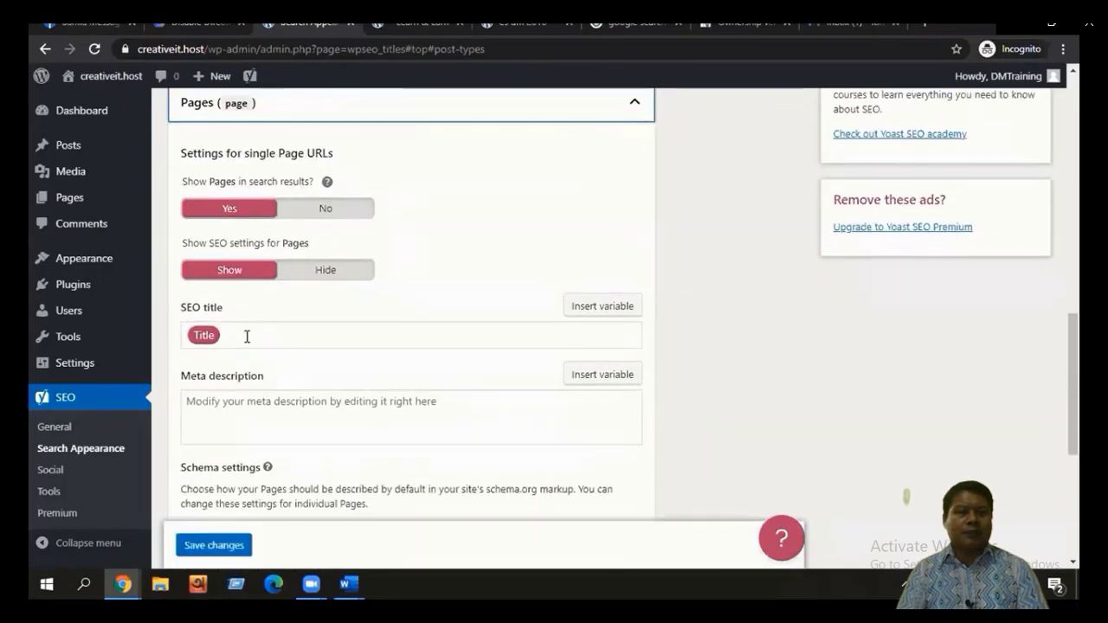
scroll(243, 389, down, 3)
click(230, 435)
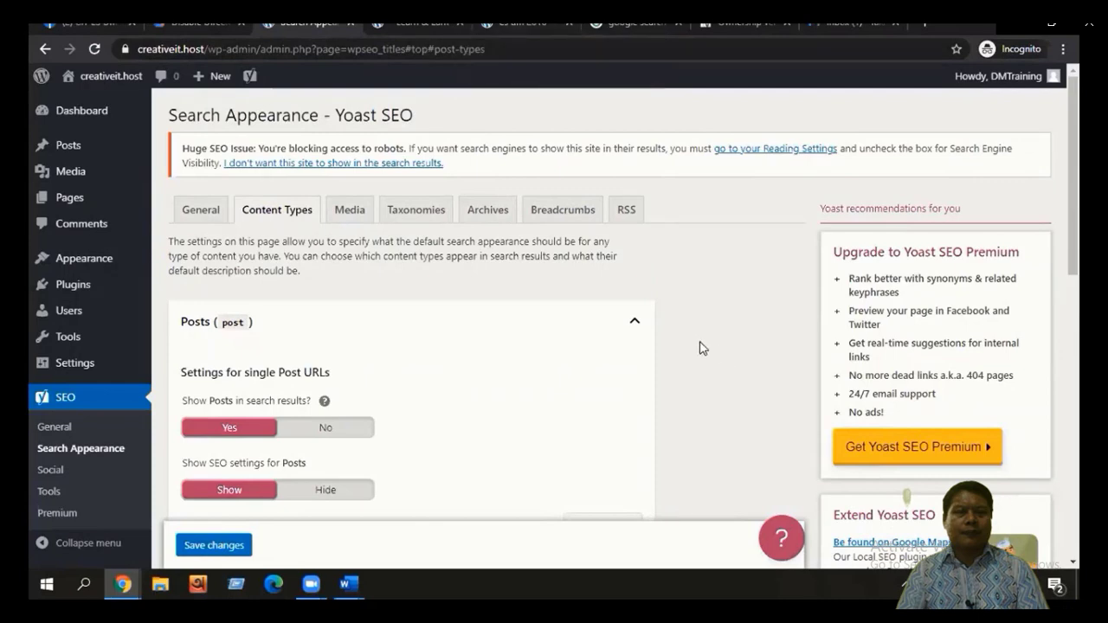
- Open the Media settings of Search Appearance, review the attachment URL redirect option, and open a new browser tab for an example
scroll(742, 366, down, 1)
scroll(537, 372, up, 1)
scroll(391, 372, down, 1)
click(351, 135)
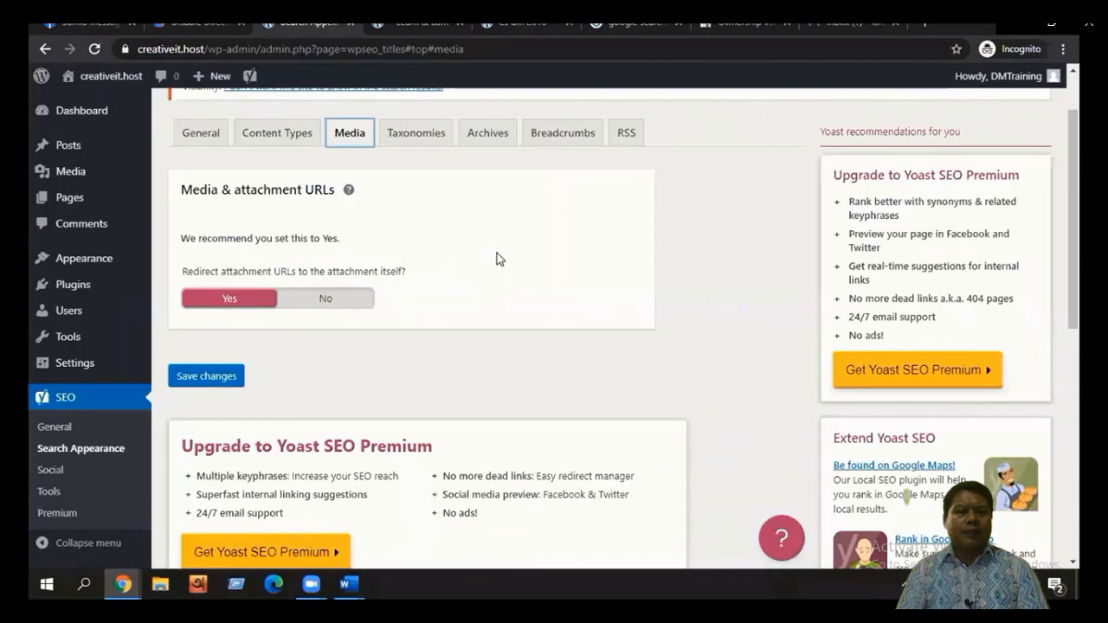
click(486, 425)
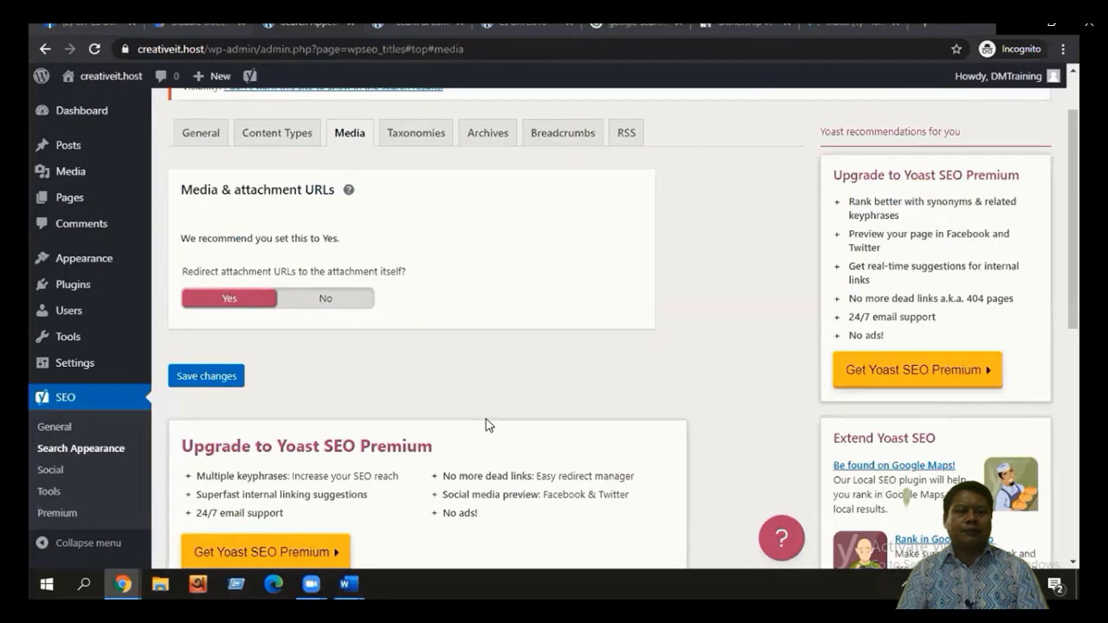
scroll(670, 351, up, 1)
scroll(185, 240, down, 3)
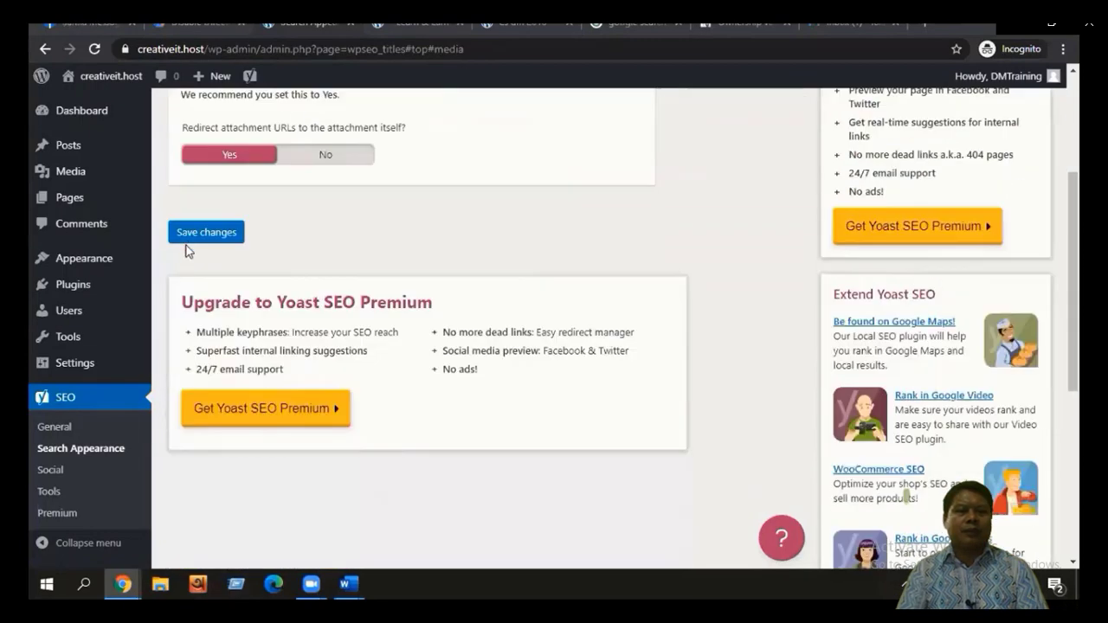
scroll(280, 239, up, 1)
scroll(290, 259, up, 2)
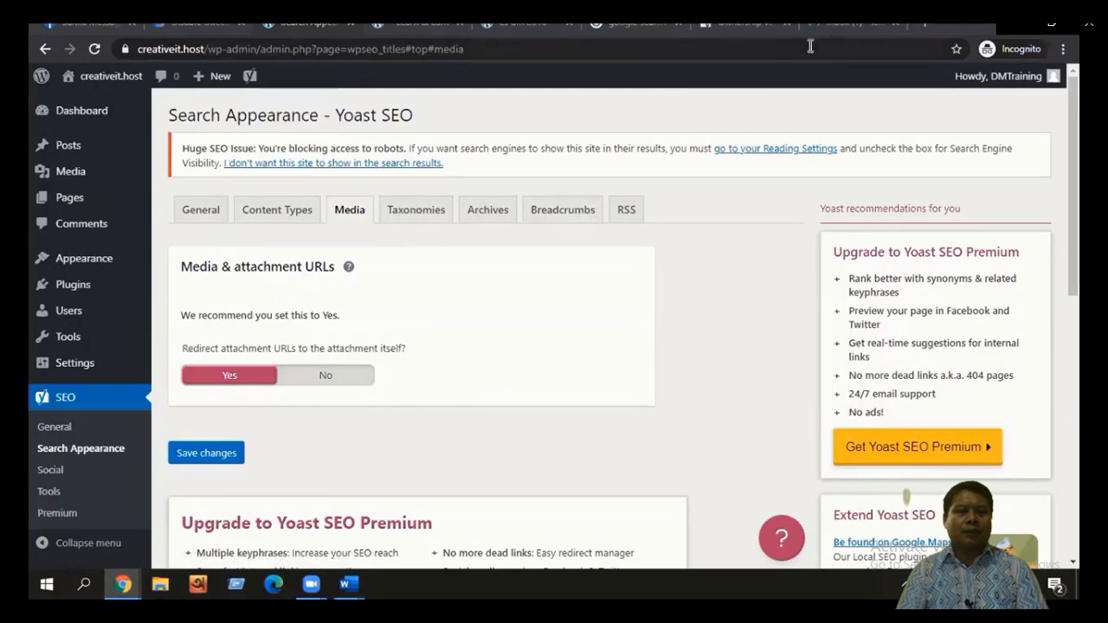
click(916, 23)
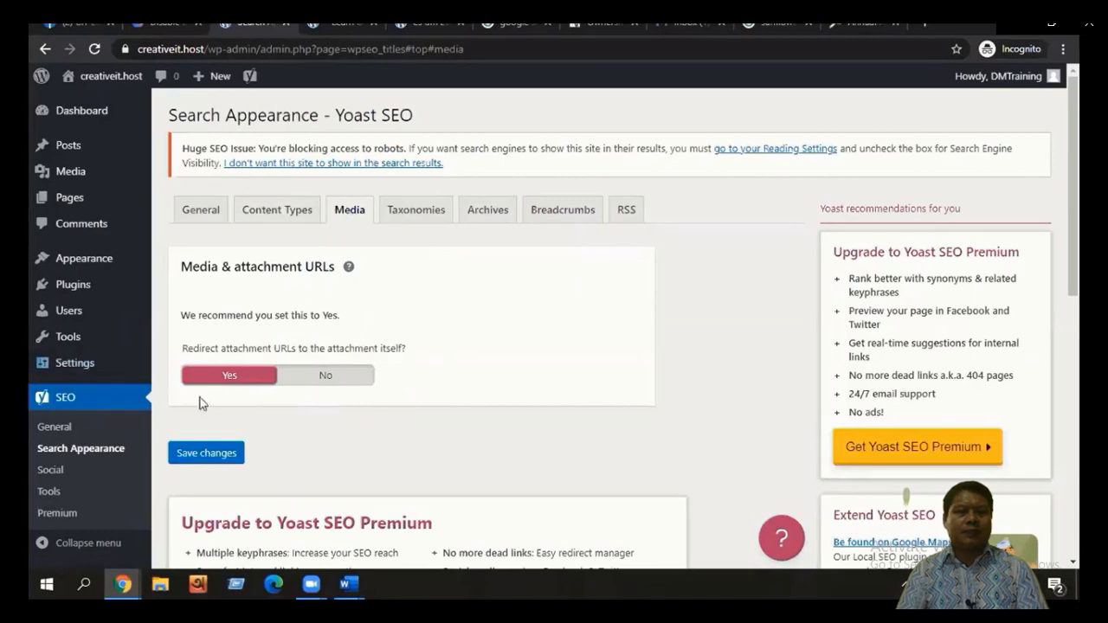
- Try to save the Media settings with attachment URL redirection set to Yes, and go back to the settings page
click(316, 378)
click(242, 377)
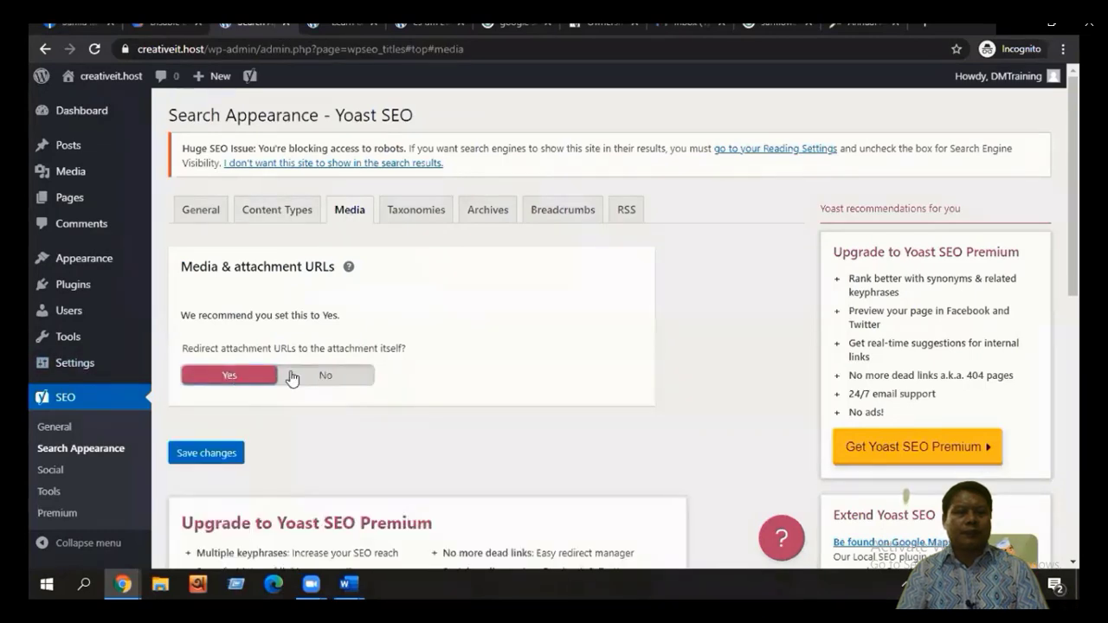
scroll(291, 379, down, 2)
click(217, 302)
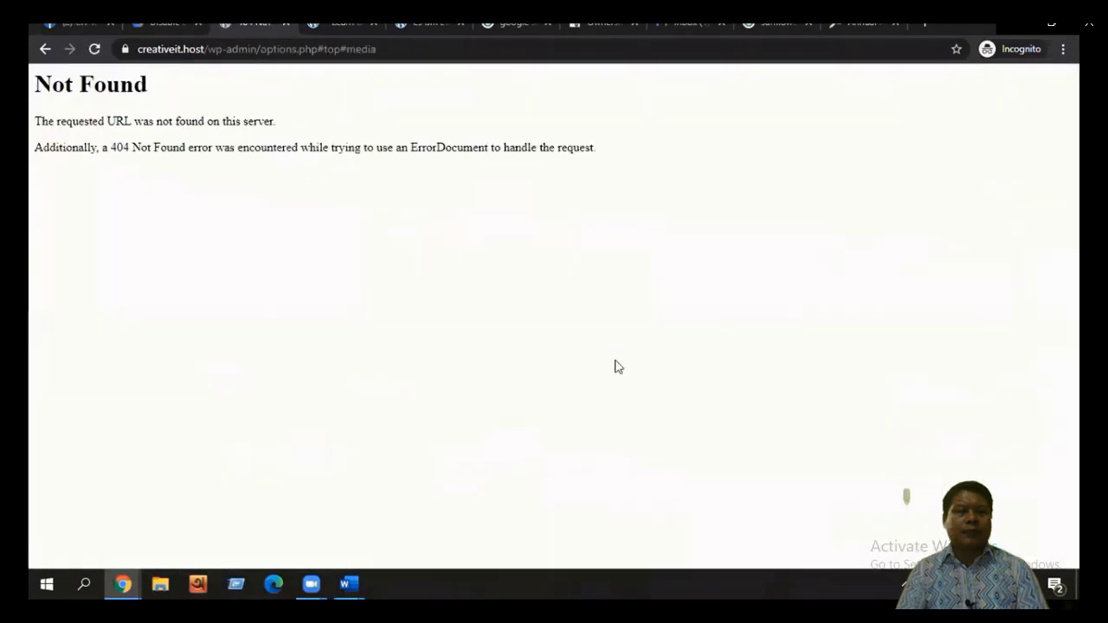
click(44, 49)
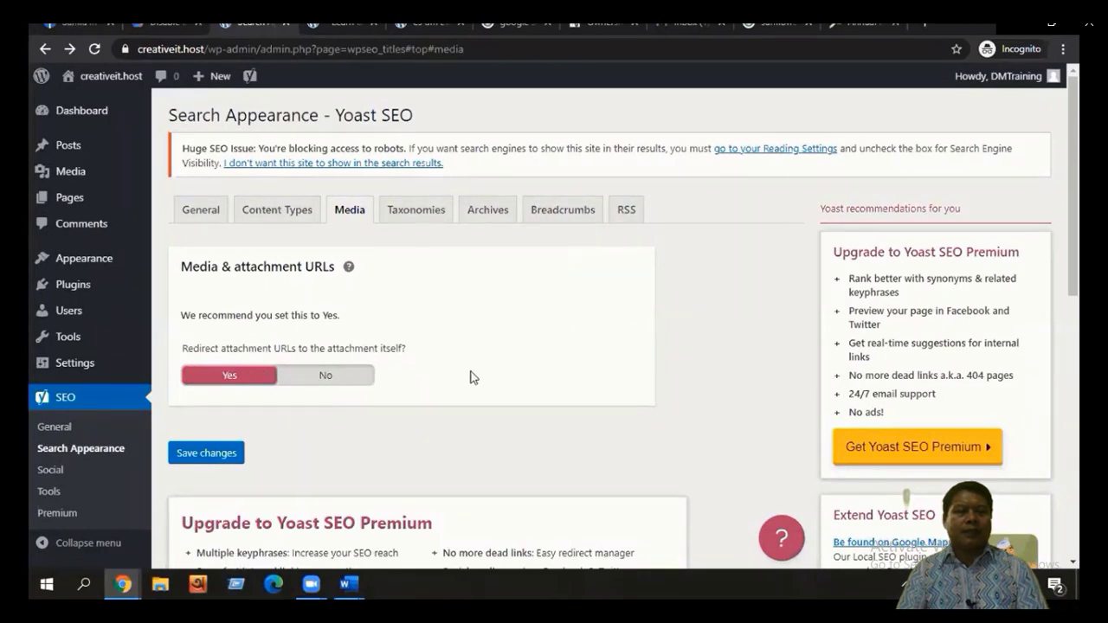
- Open the Taxonomies settings of Search Appearance and replace the leftover example tabs with a new browser tab
click(402, 223)
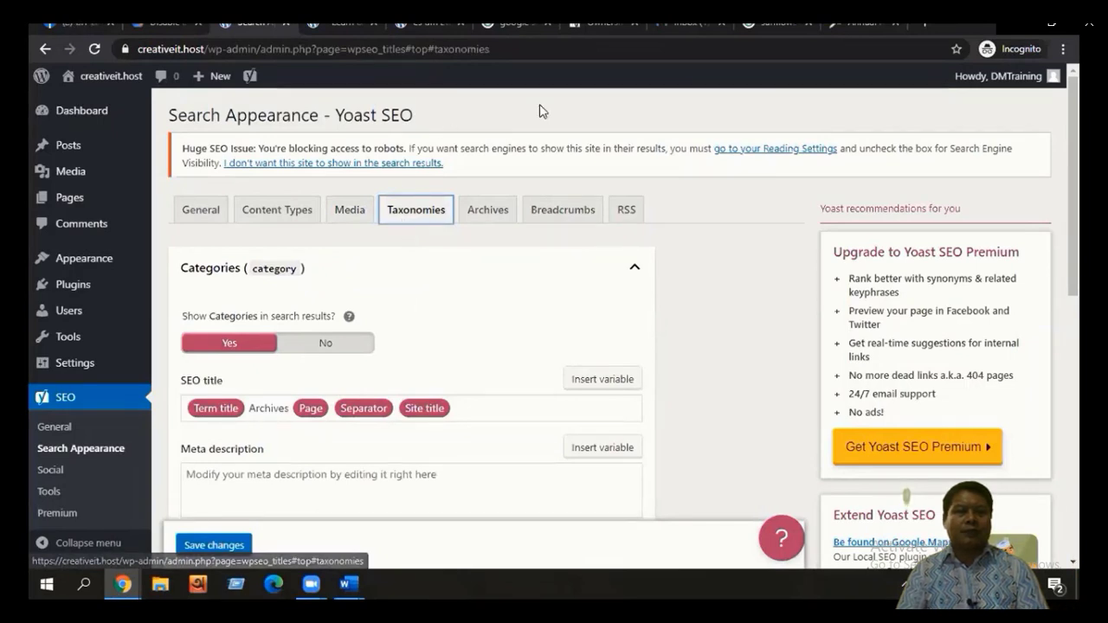
click(895, 24)
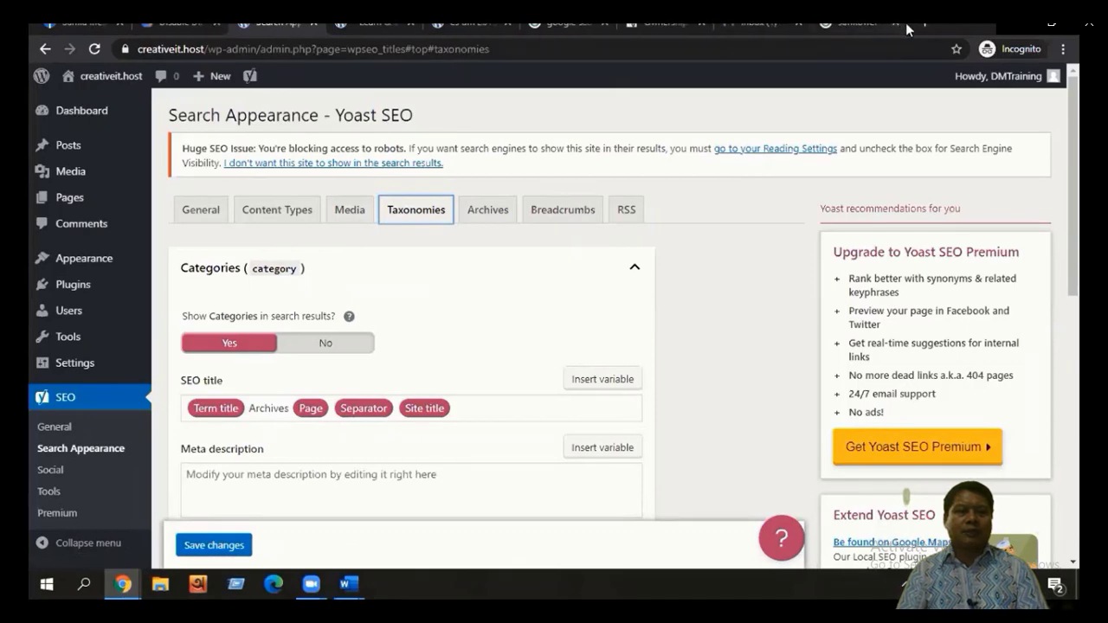
click(896, 24)
click(897, 25)
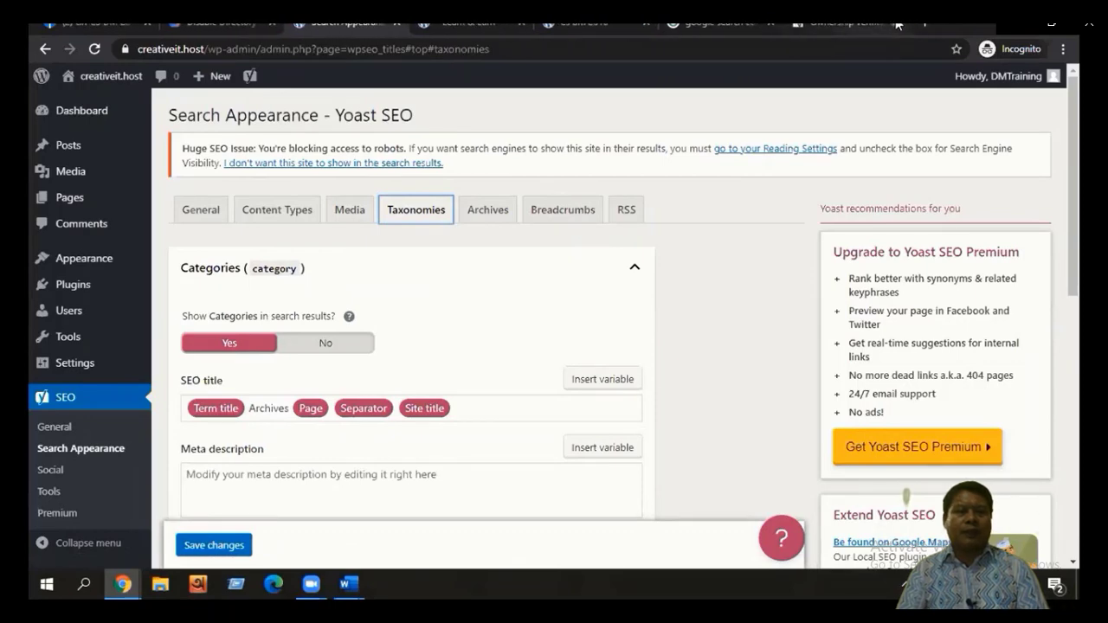
click(924, 26)
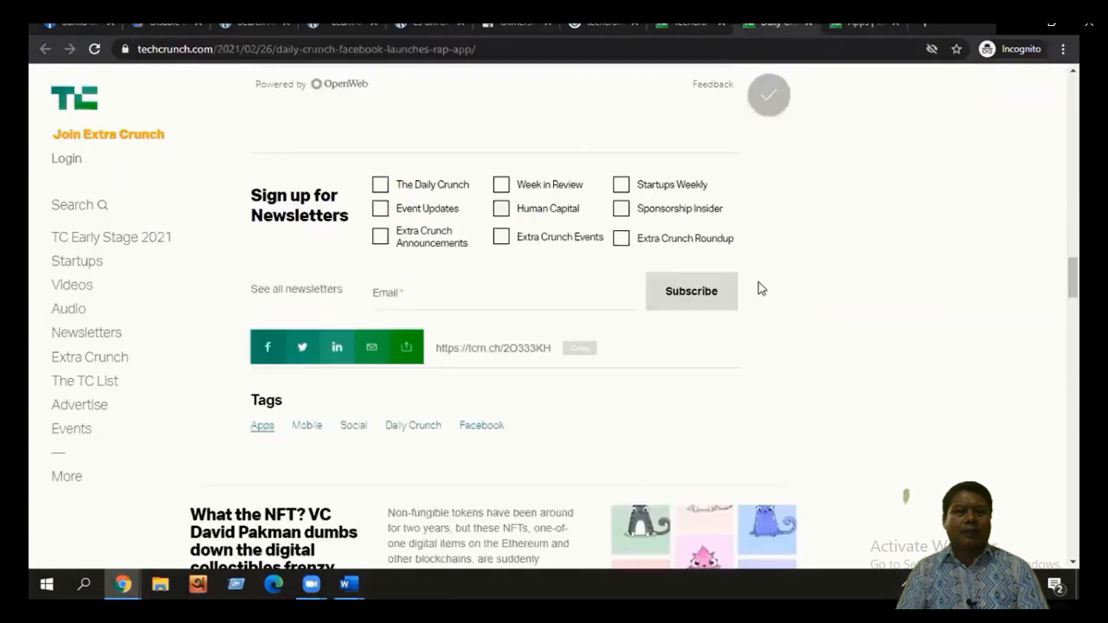
- Look through the TechCrunch article "Daily Crunch: Facebook launches rap app" up to its headline, and close the duplicate article tab
scroll(761, 289, up, 5)
scroll(760, 288, up, 1)
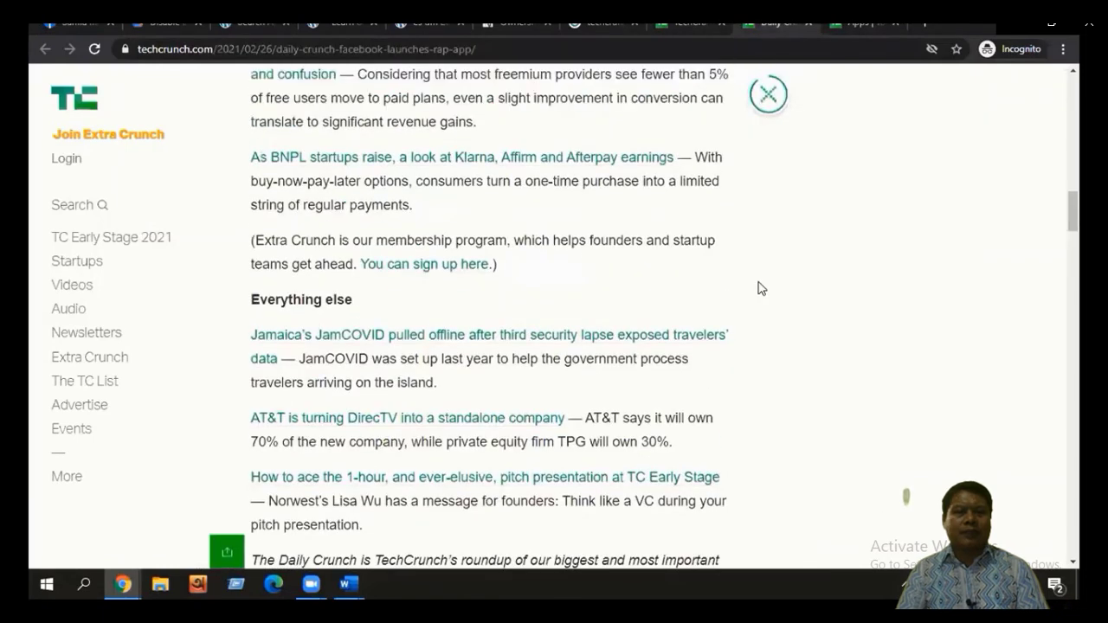
scroll(550, 274, up, 2)
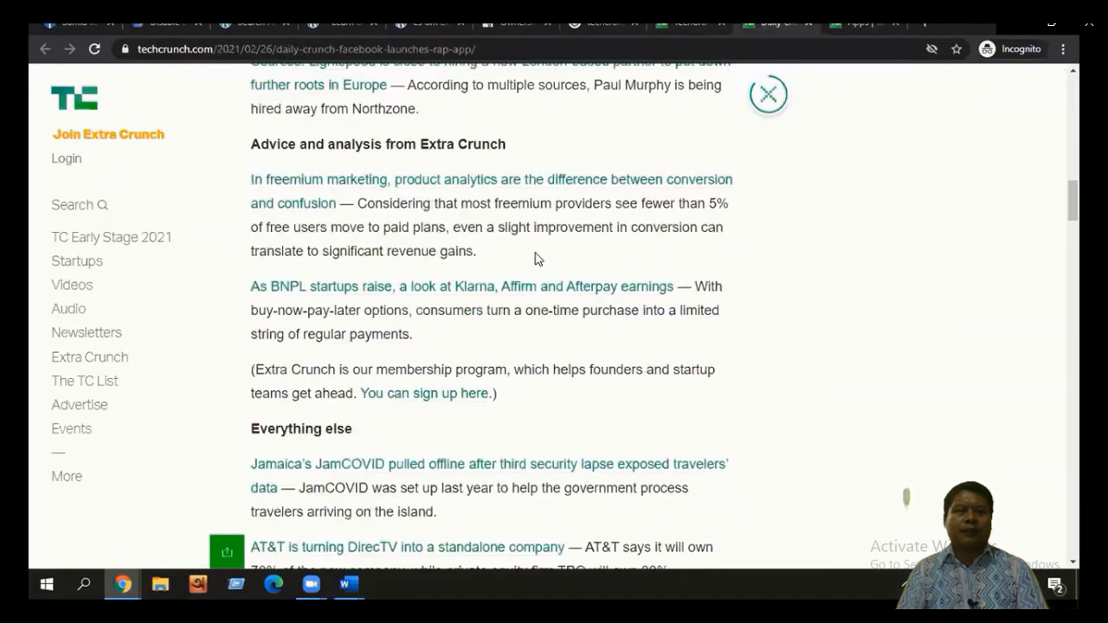
scroll(537, 259, up, 3)
scroll(786, 242, up, 3)
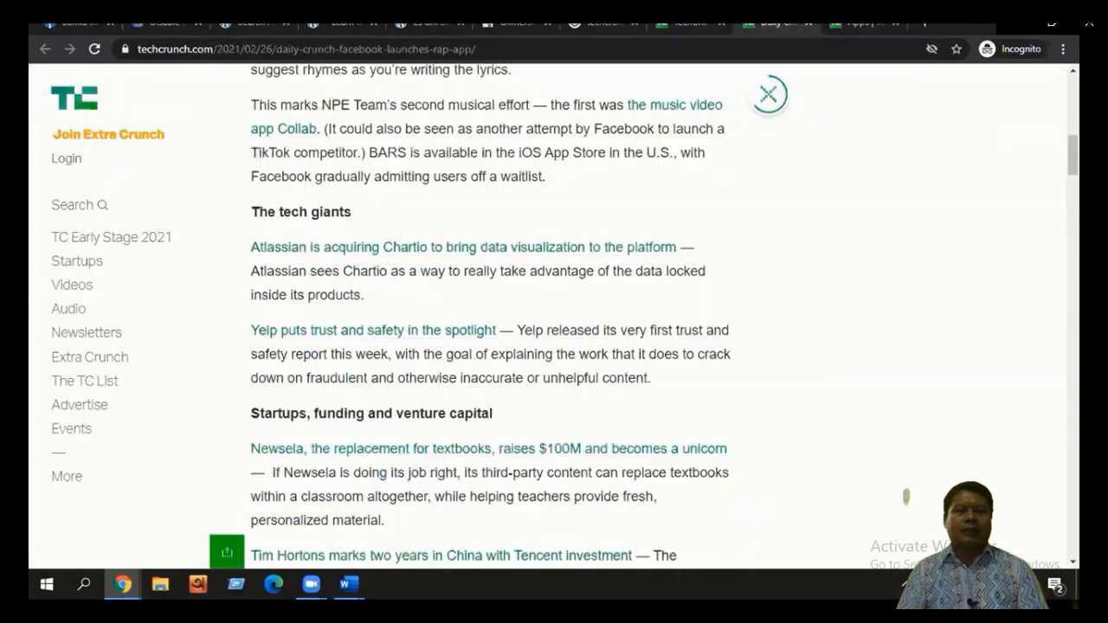
scroll(519, 281, up, 3)
click(856, 23)
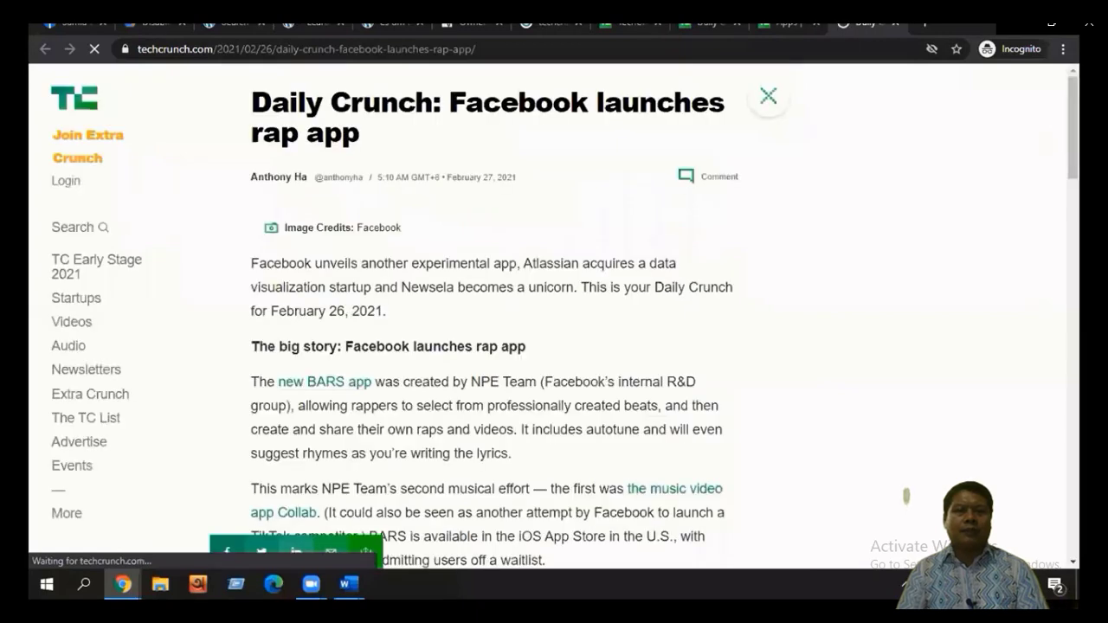
click(895, 23)
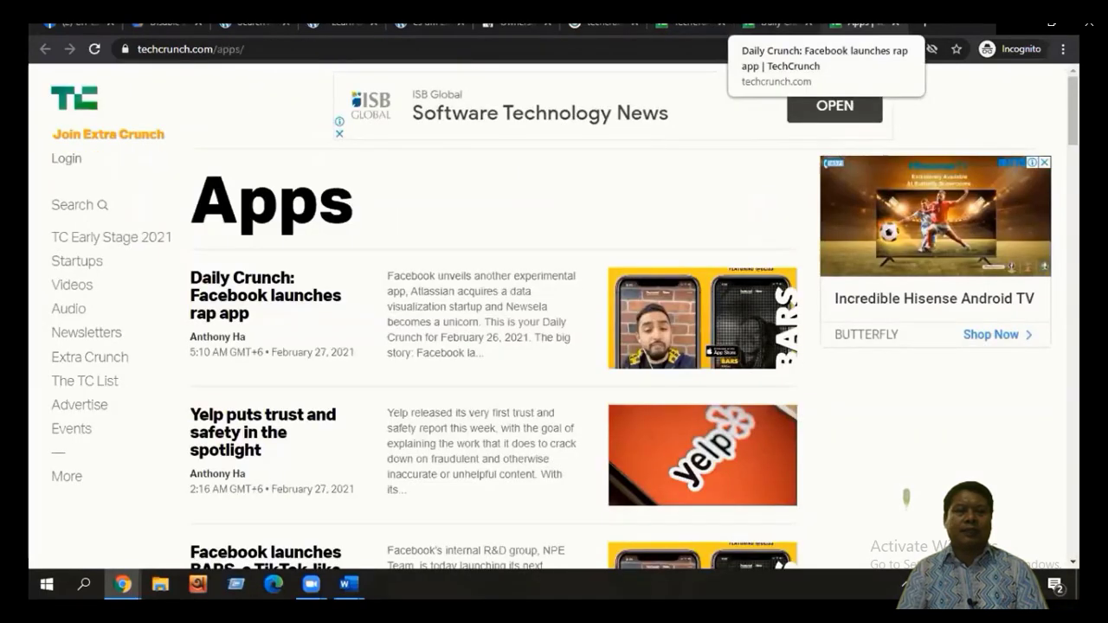
- Show the TechCrunch rap app article and highlight its URL to examine how a single post's address is structured
click(778, 35)
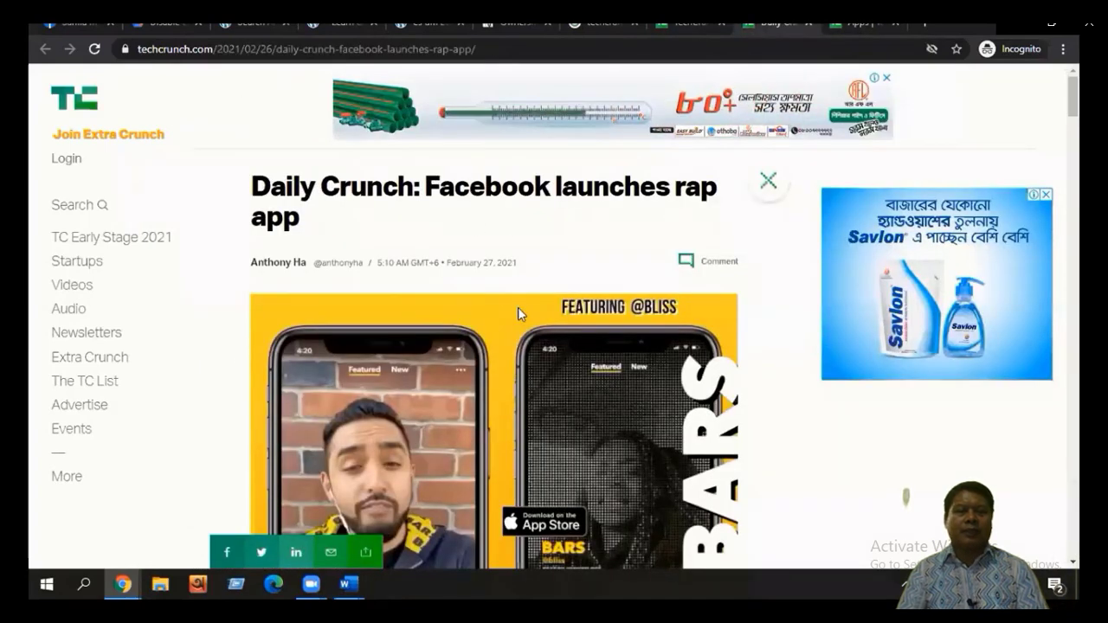
scroll(490, 230, down, 3)
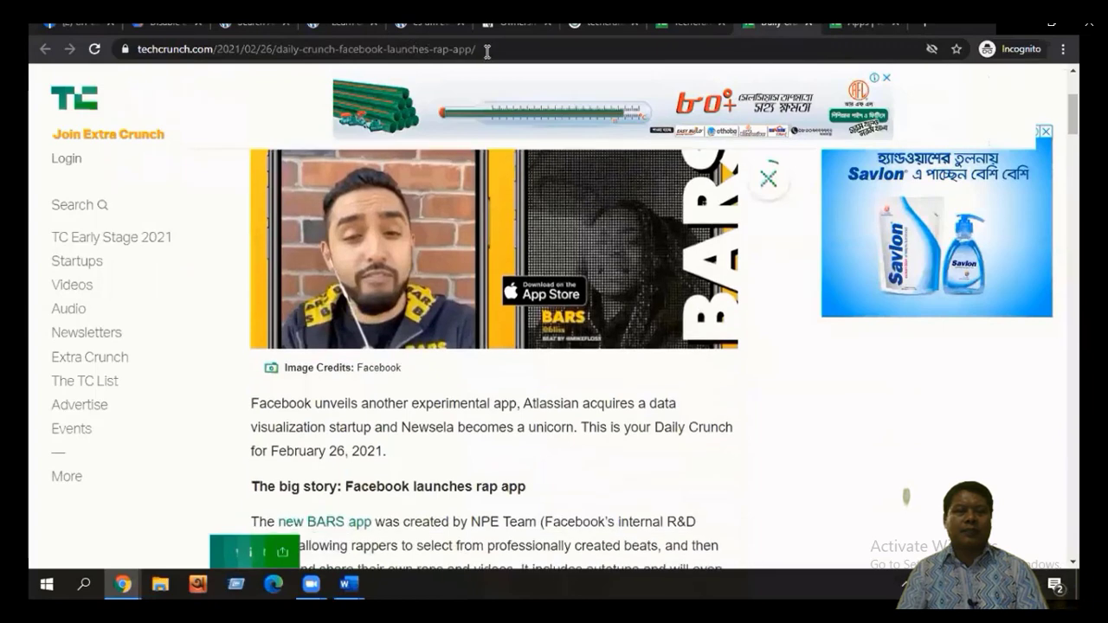
scroll(310, 91, up, 2)
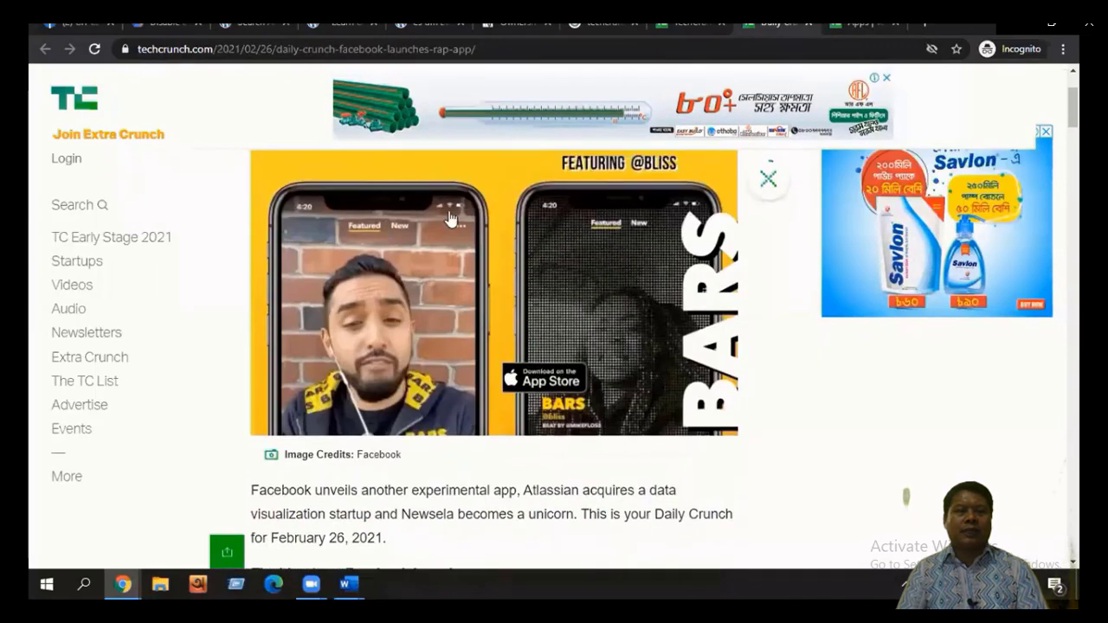
scroll(492, 244, up, 1)
drag(475, 49, 138, 49)
scroll(279, 281, down, 2)
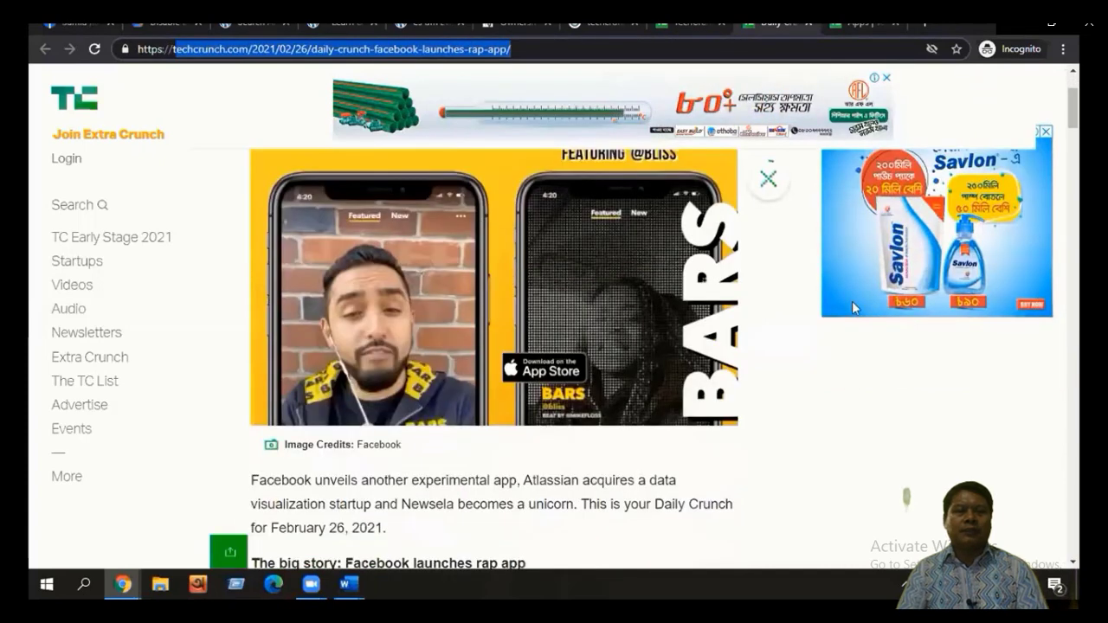
scroll(279, 281, up, 1)
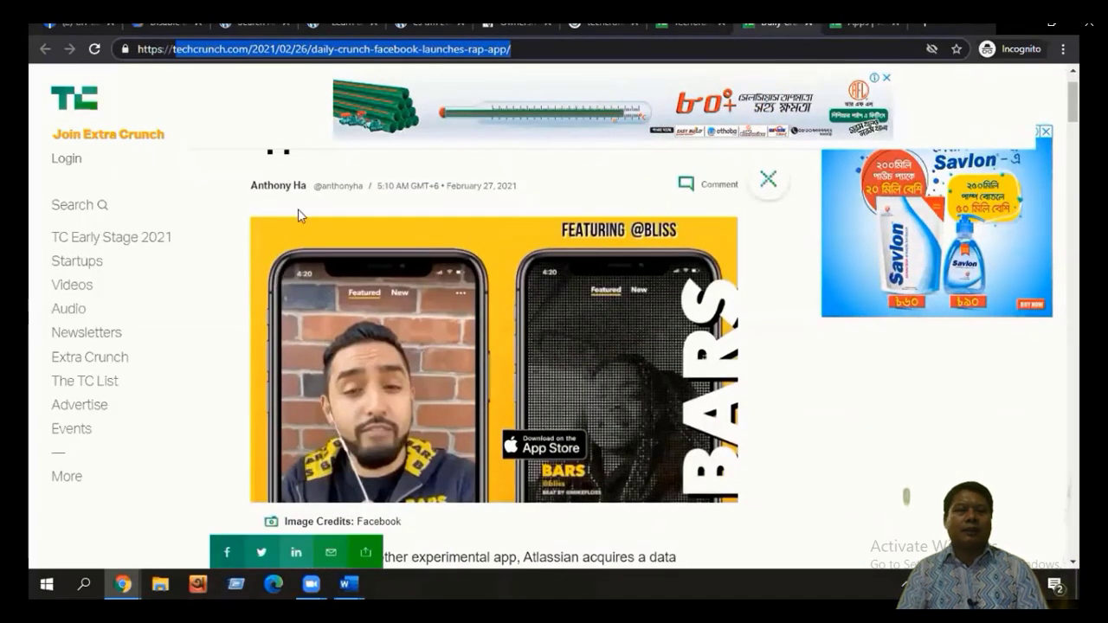
- Switch to the TechCrunch Apps page and highlight its URL to examine the category address
key(alt+Left)
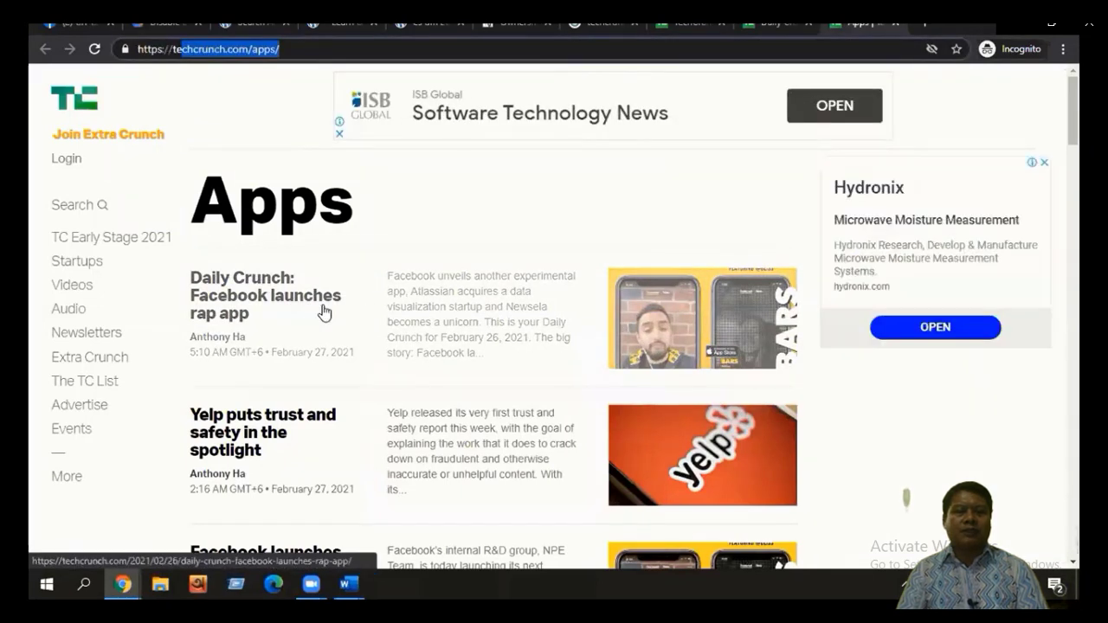
click(313, 52)
drag(313, 51, 161, 48)
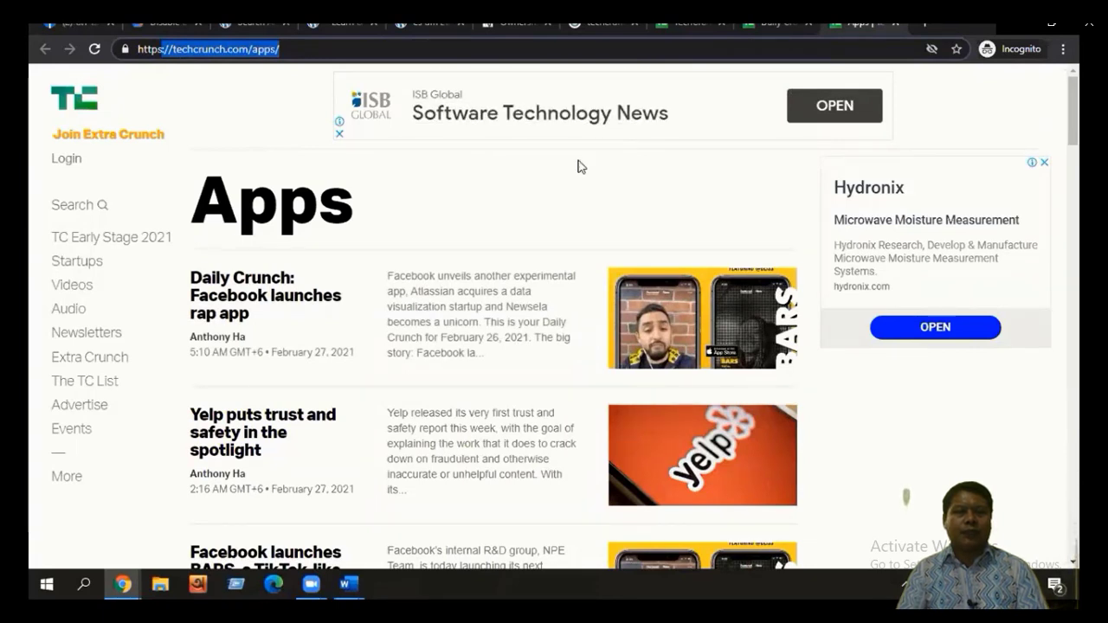
click(291, 47)
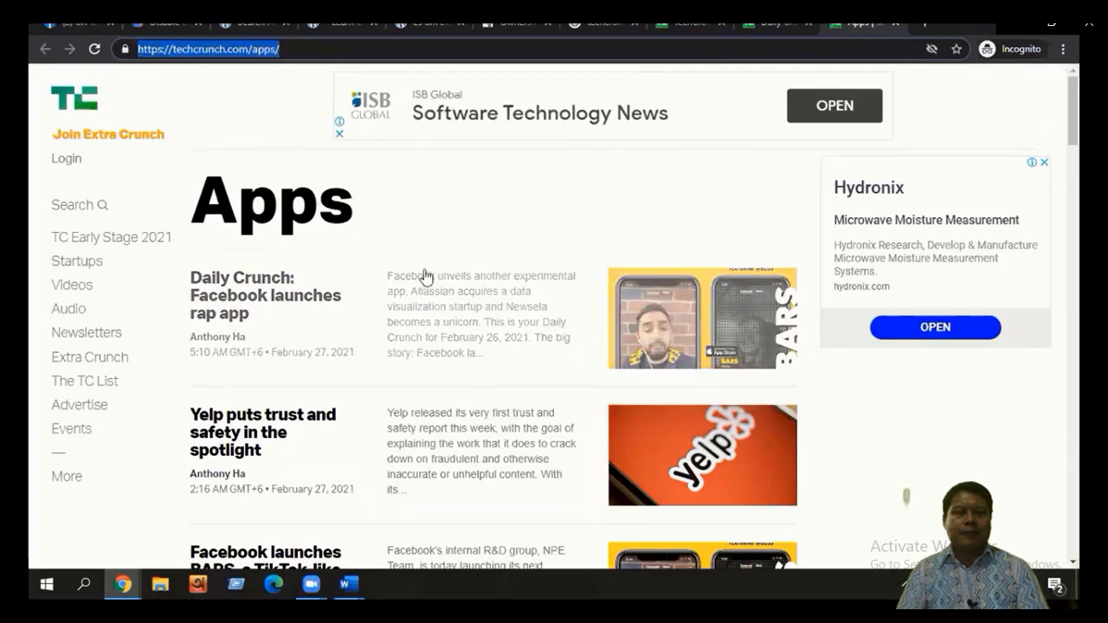
- Return to Yoast's Taxonomies settings and view the Categories section with its search visibility and SEO title options
key(ctrl+3)
scroll(428, 220, up, 1)
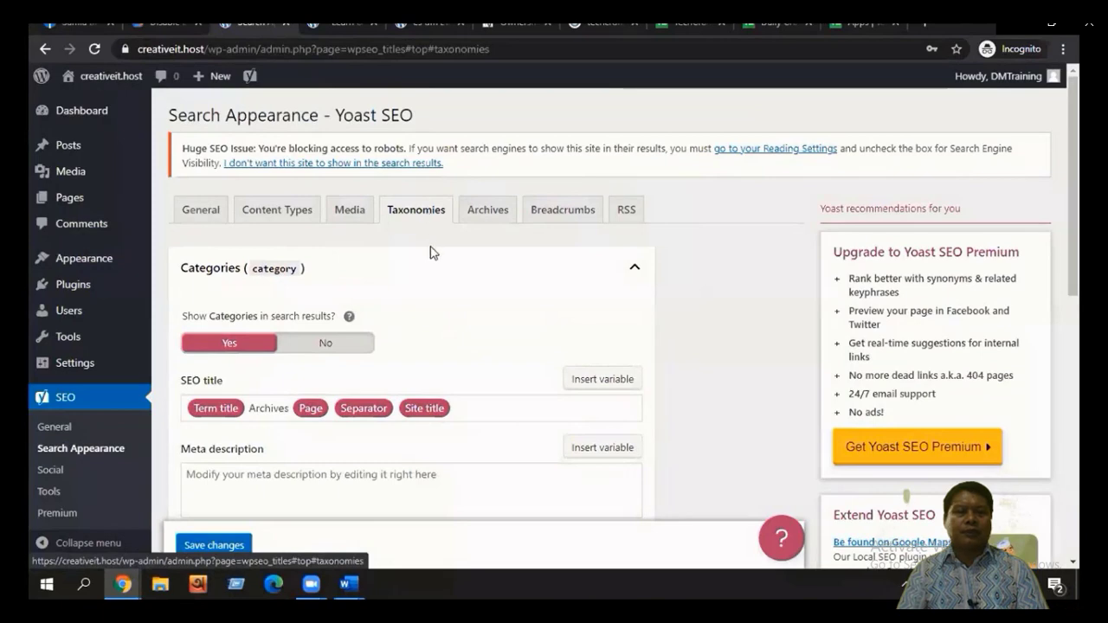
scroll(407, 263, down, 1)
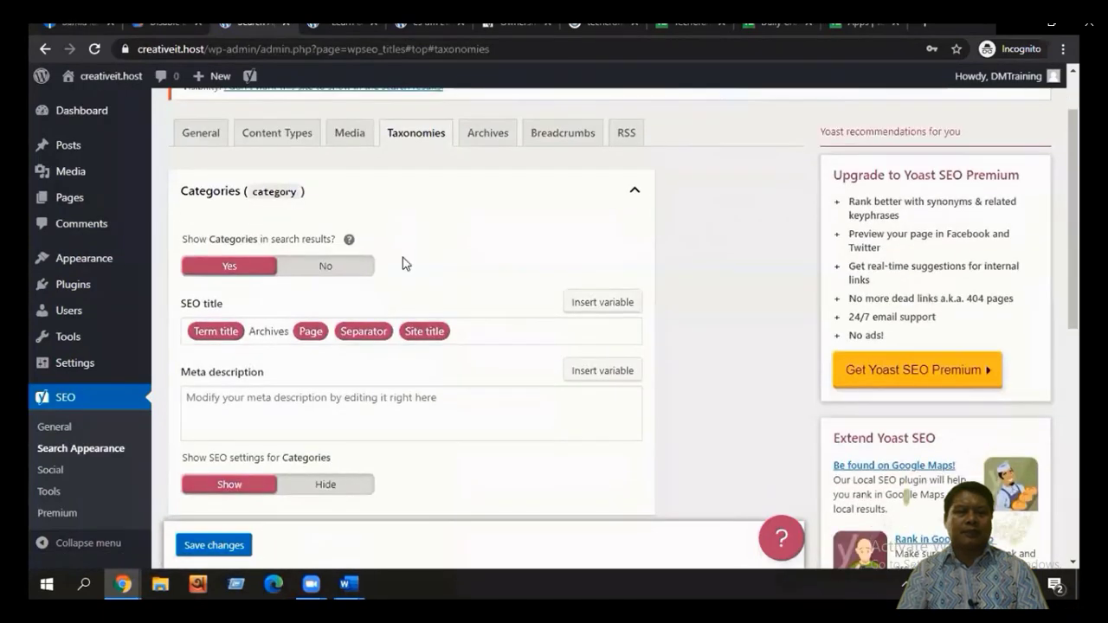
- Hide the SEO settings for both Categories and Tags in the Taxonomies settings
scroll(403, 237, down, 1)
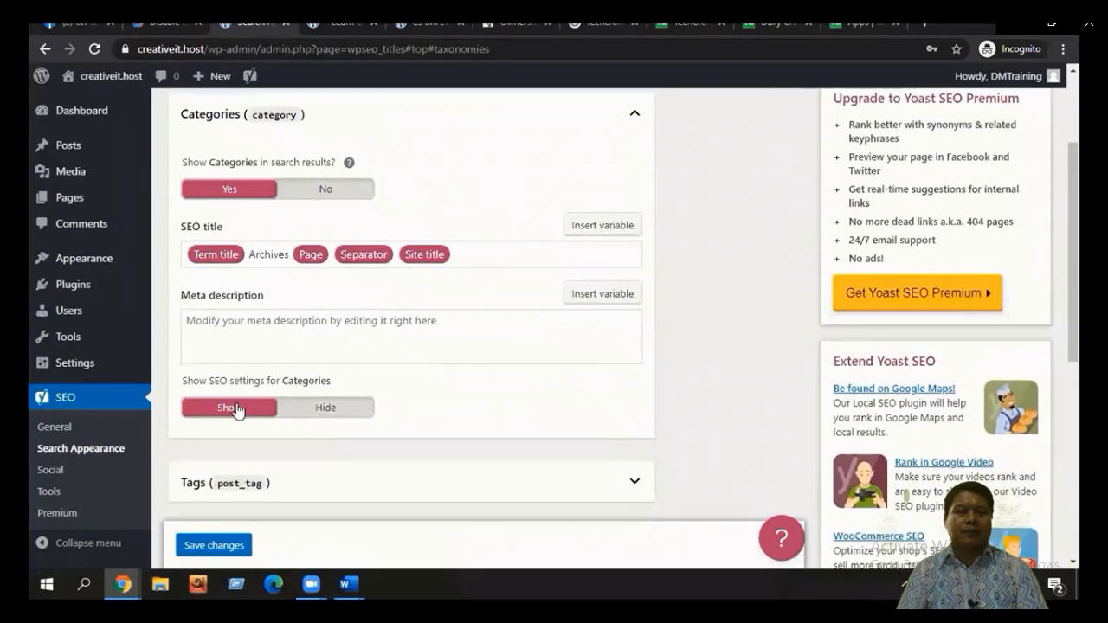
click(314, 410)
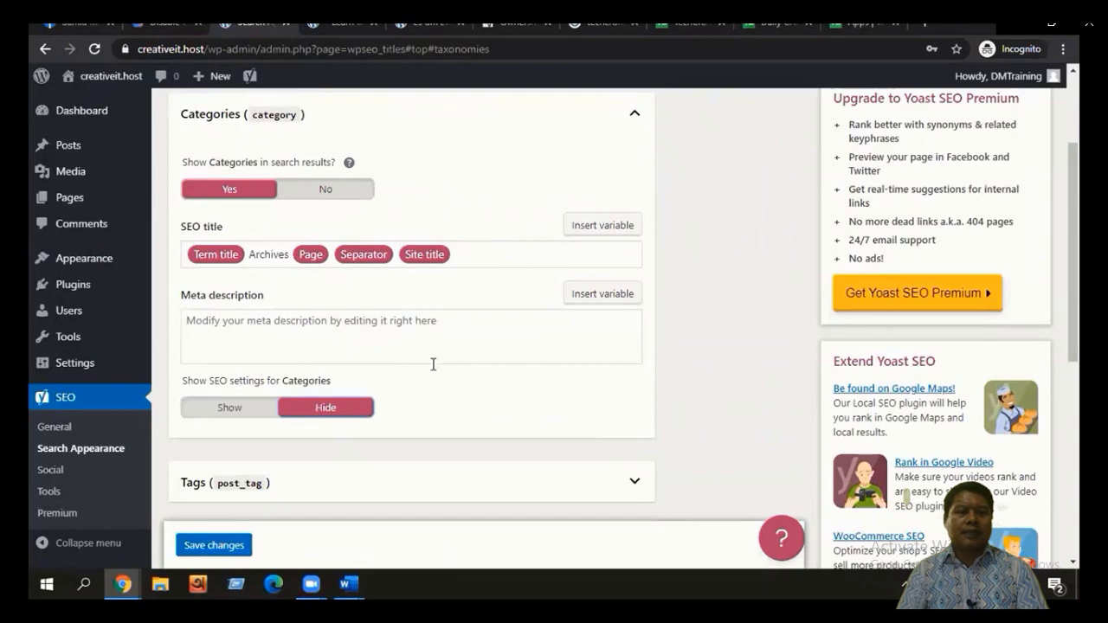
scroll(433, 364, down, 3)
click(483, 260)
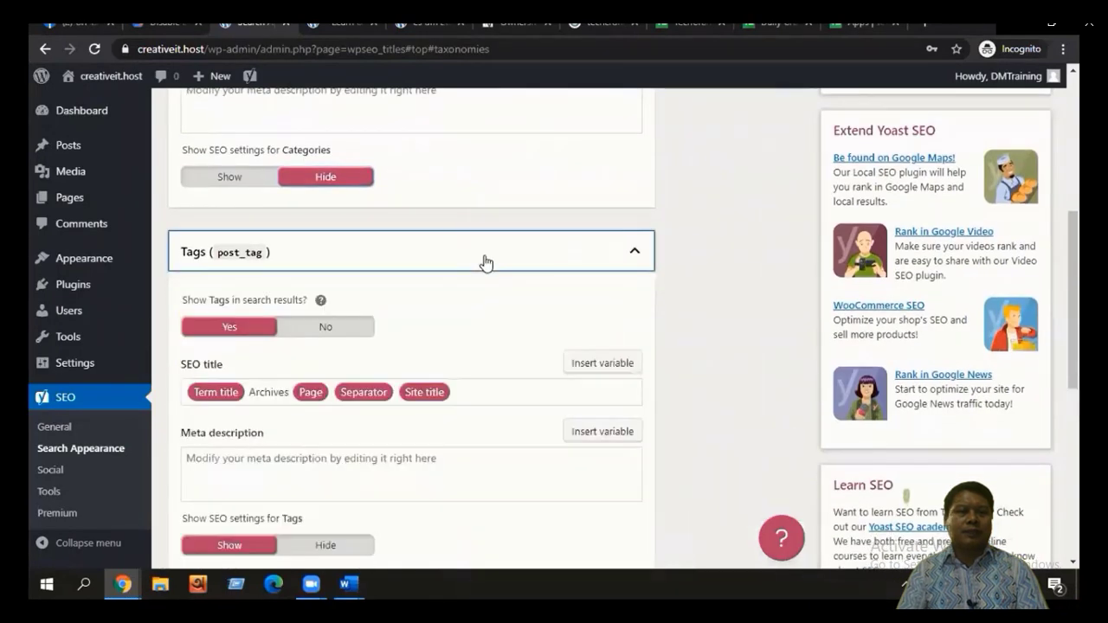
scroll(488, 270, down, 1)
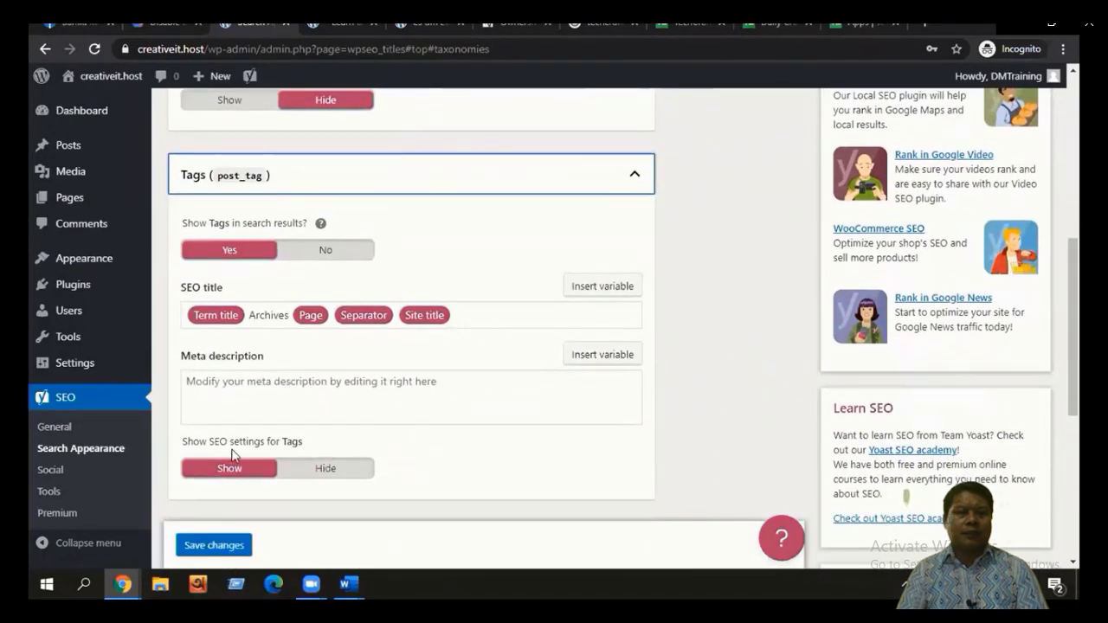
click(301, 468)
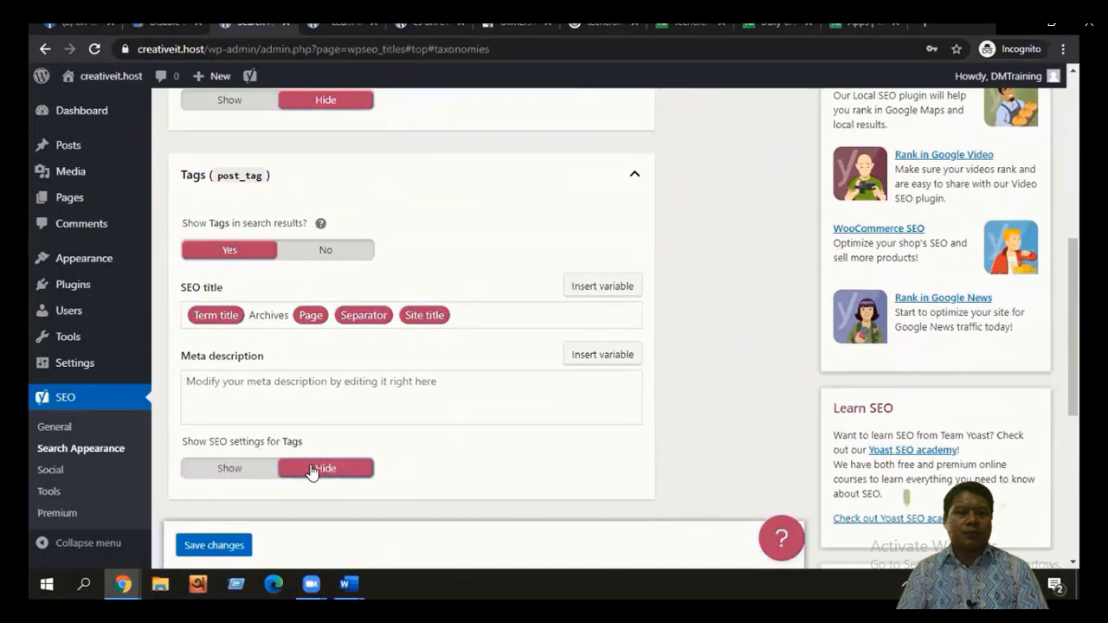
- Switch the display of Tags in search results to No and back to Yes
scroll(511, 455, down, 1)
scroll(512, 455, up, 1)
click(309, 252)
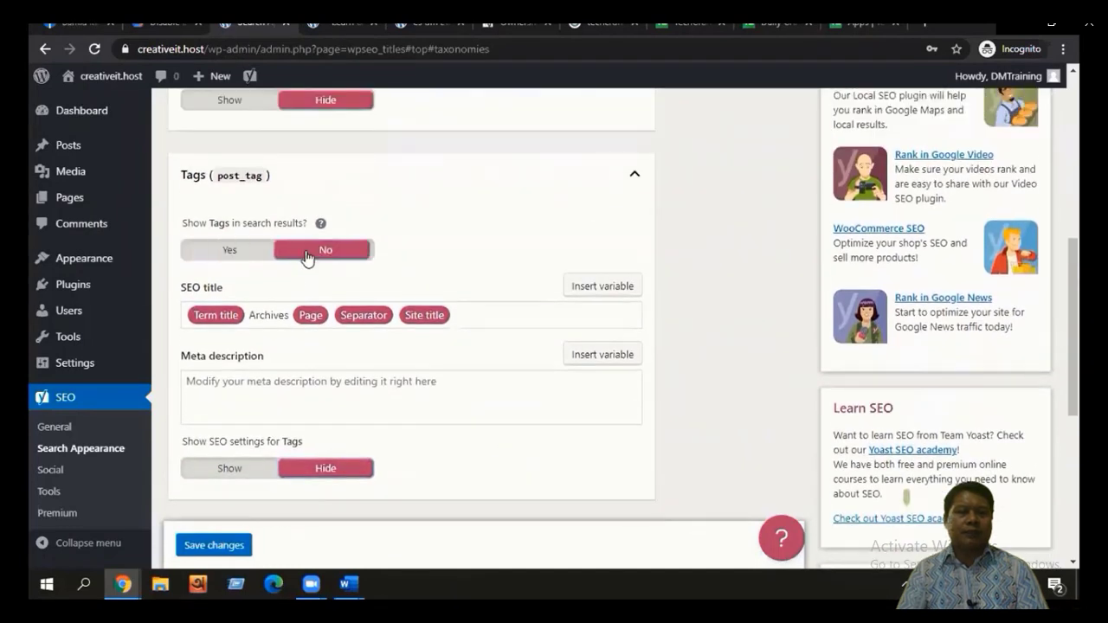
click(223, 250)
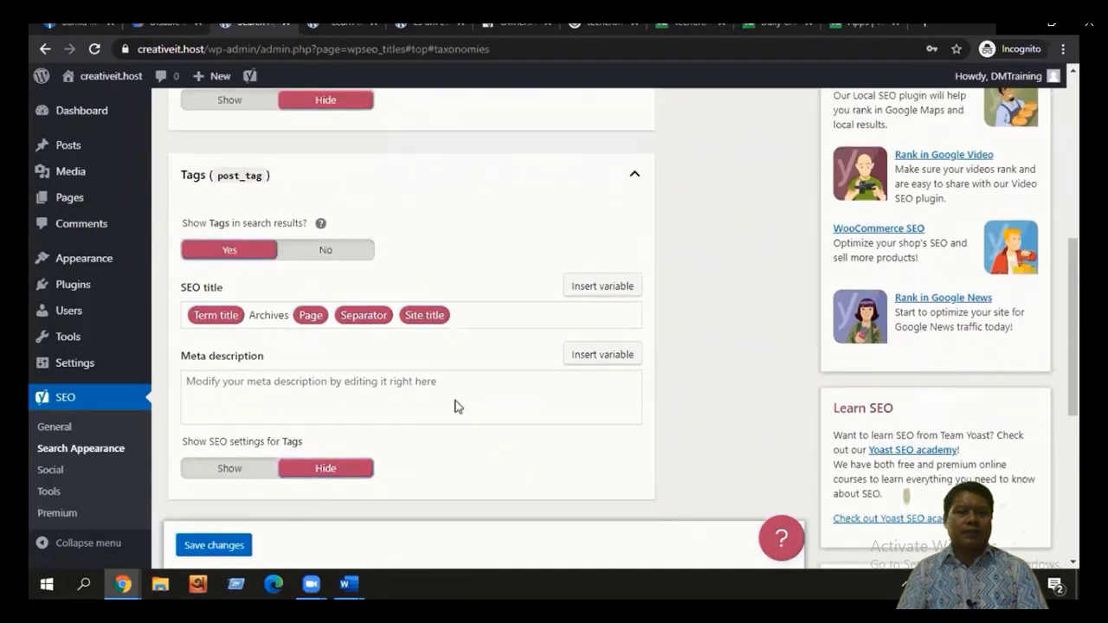
- Disable format-based archives in the Formats section and save the Taxonomies settings
scroll(457, 406, down, 3)
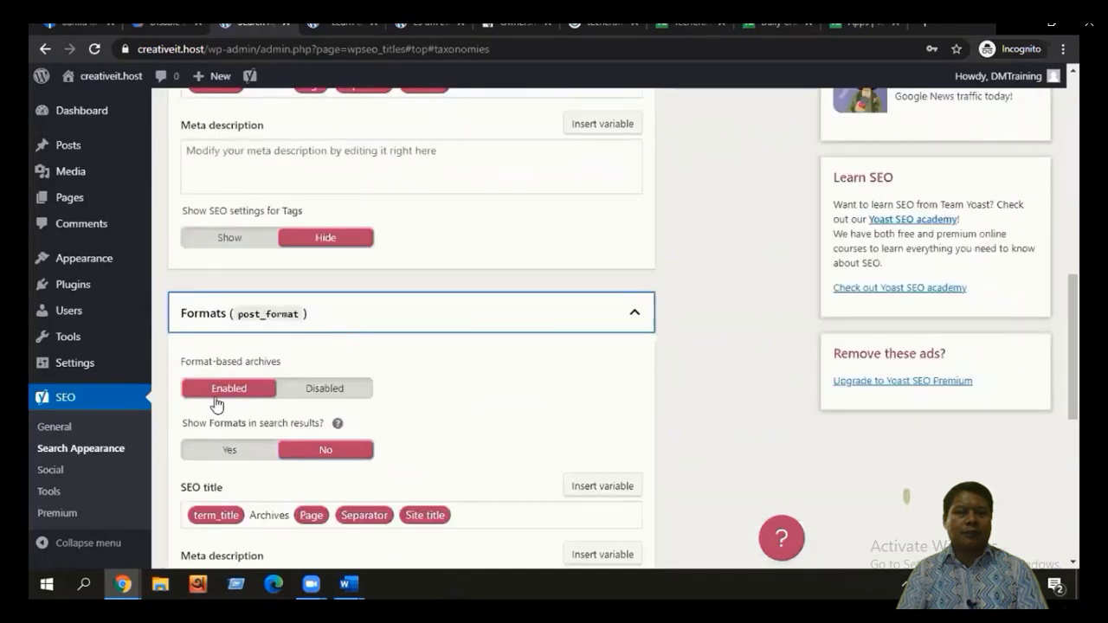
click(341, 389)
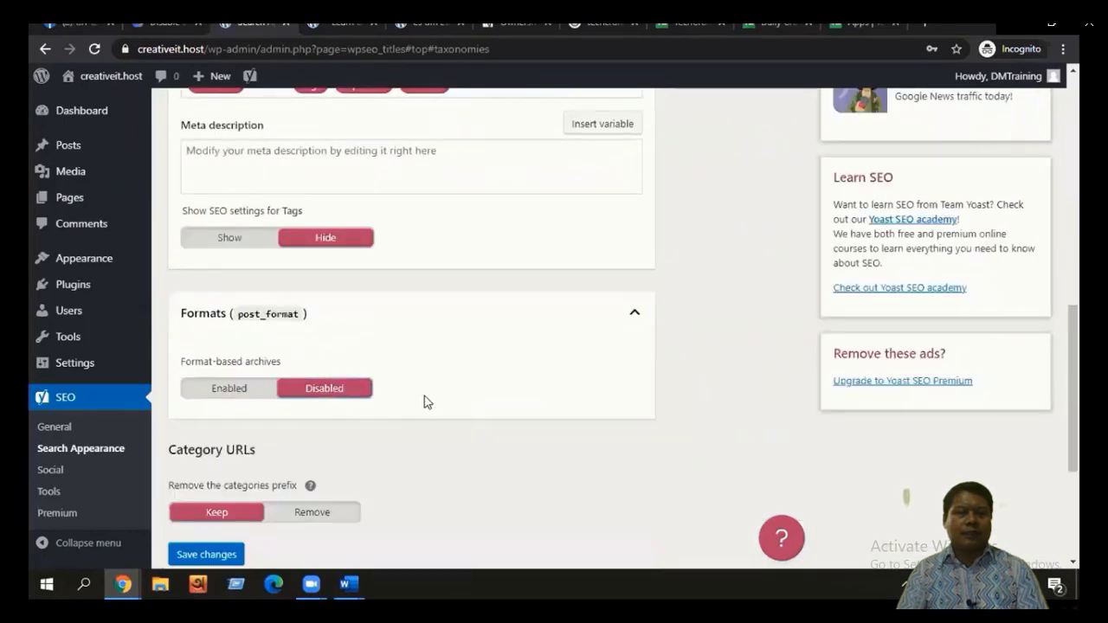
scroll(445, 403, down, 1)
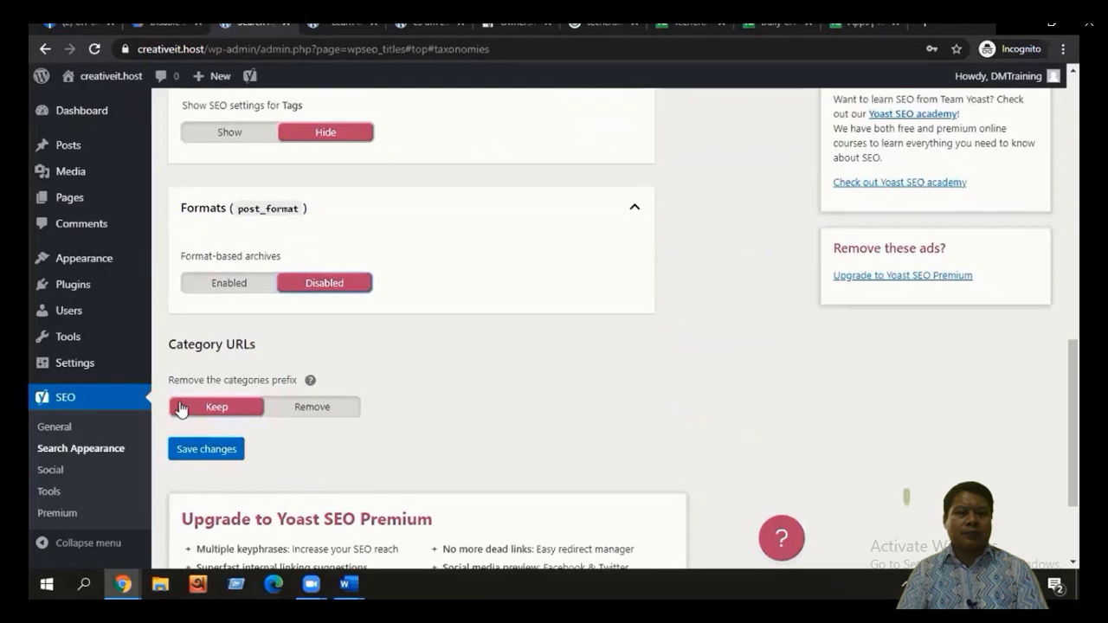
scroll(178, 407, down, 1)
click(205, 398)
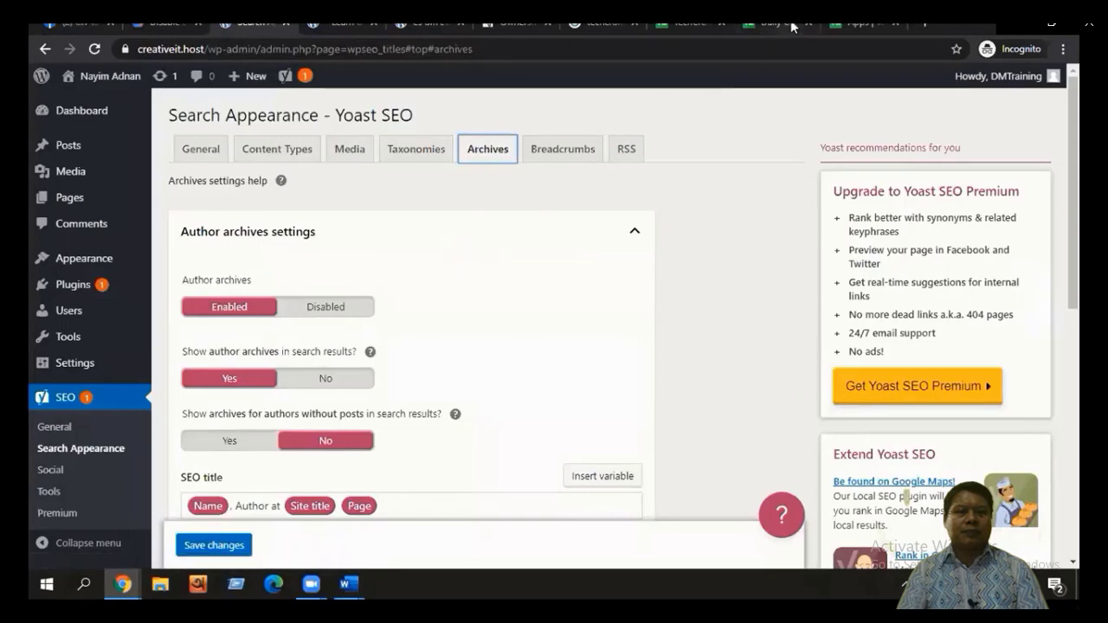
- View the TechCrunch Apps page as an archive example and return to Yoast's Archives settings
click(861, 23)
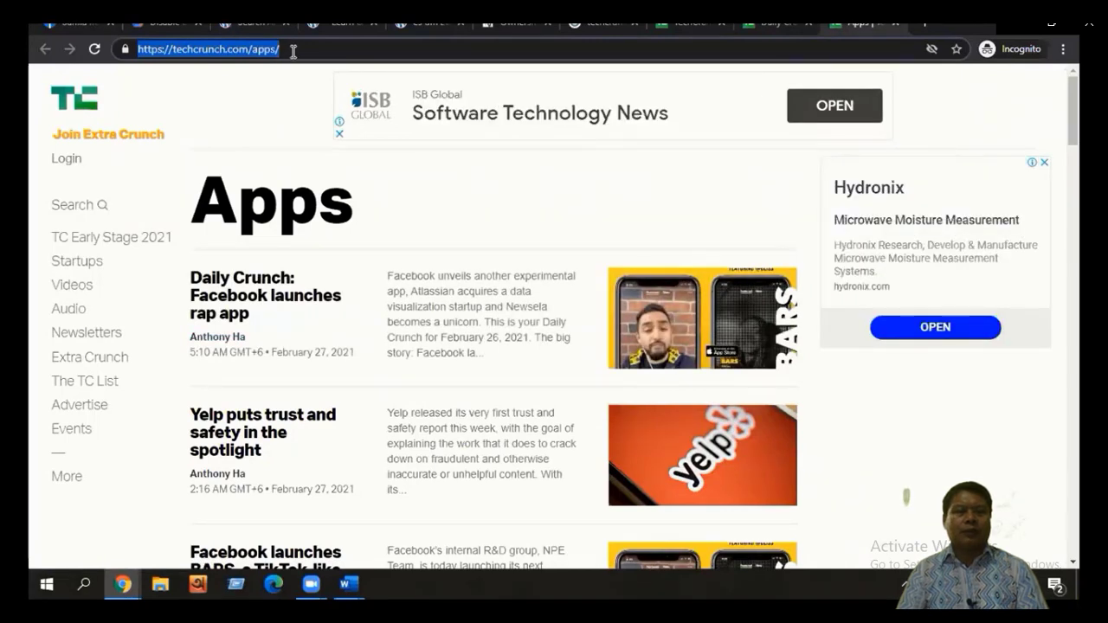
click(213, 71)
click(260, 20)
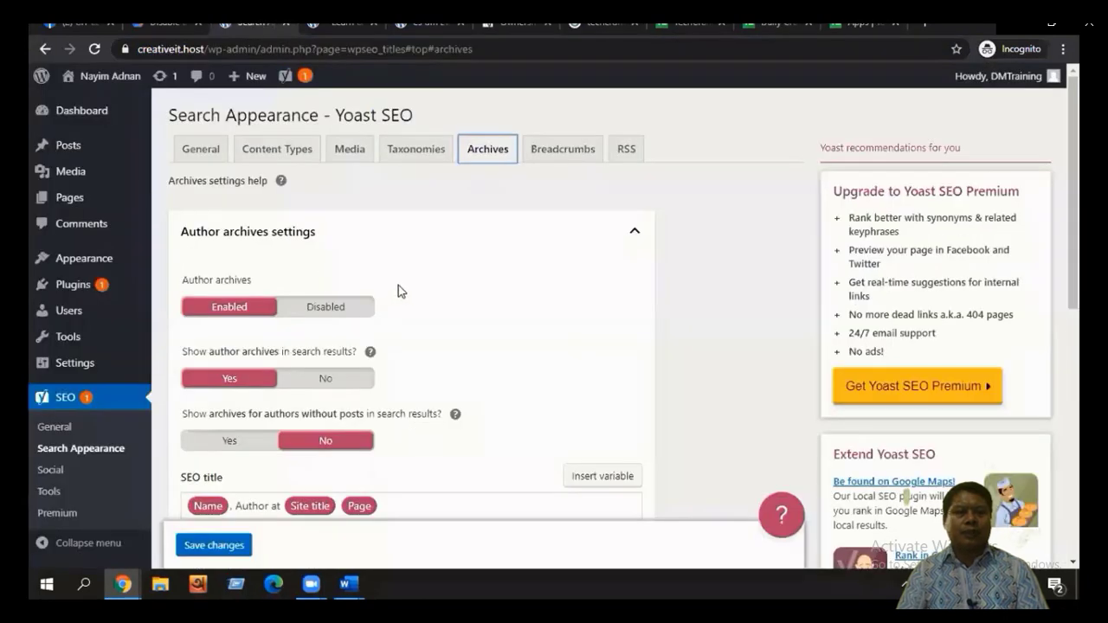
- Disable author archives in the Archives settings and save the changes
click(329, 308)
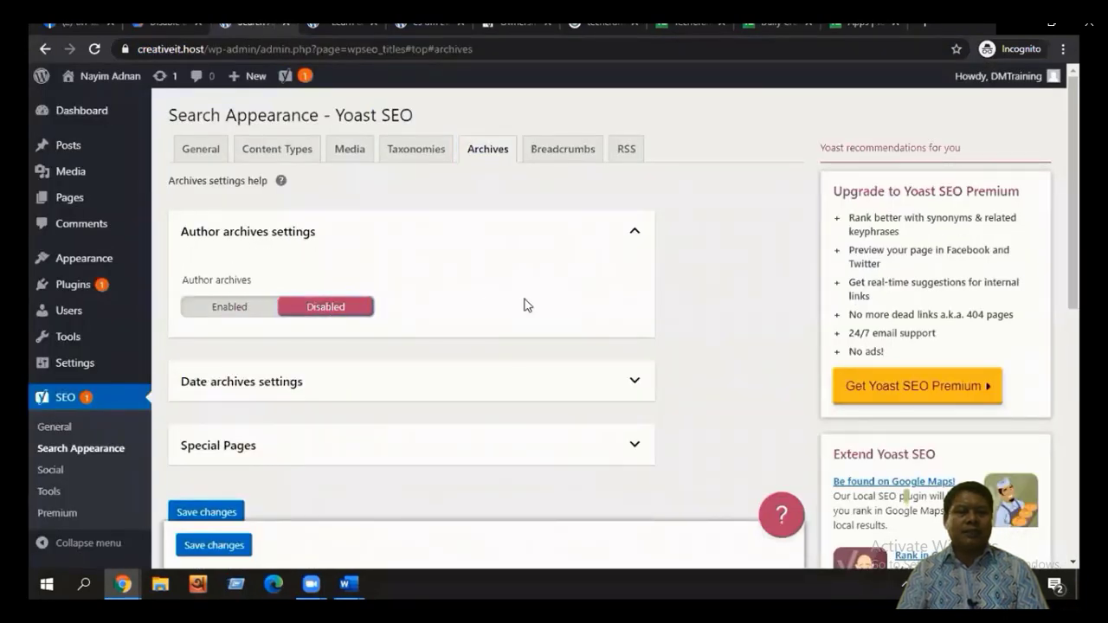
scroll(524, 304, down, 2)
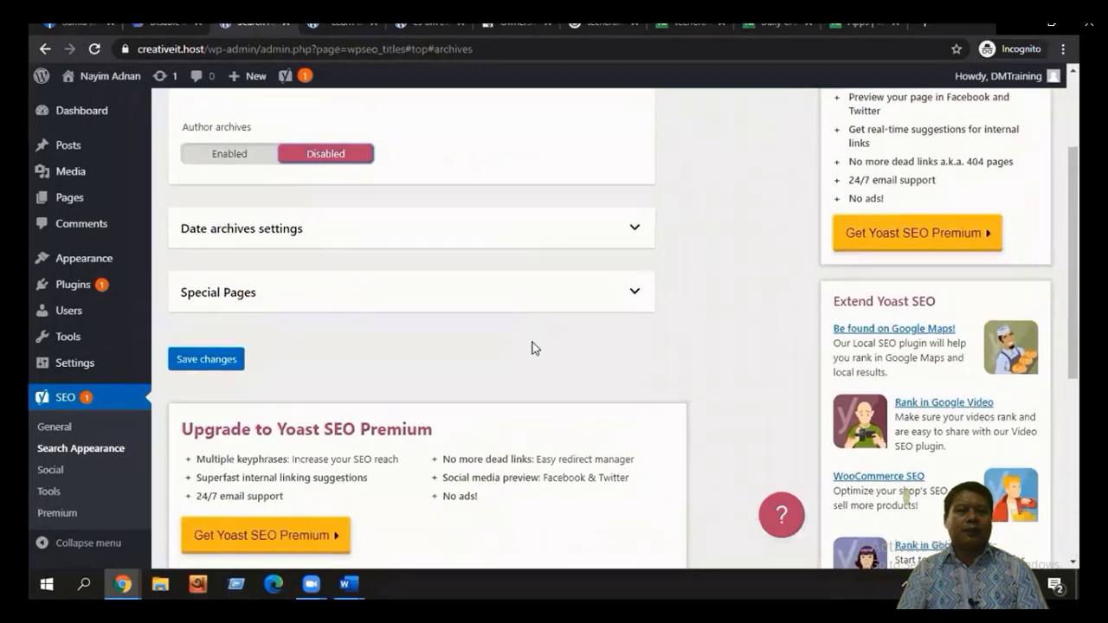
scroll(532, 347, up, 2)
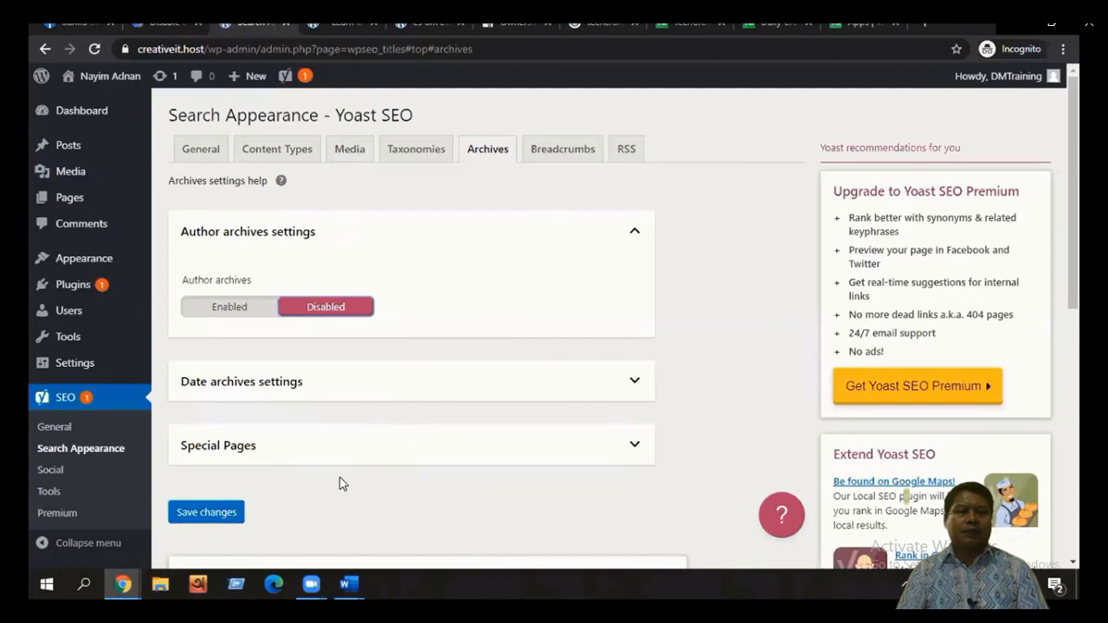
click(206, 513)
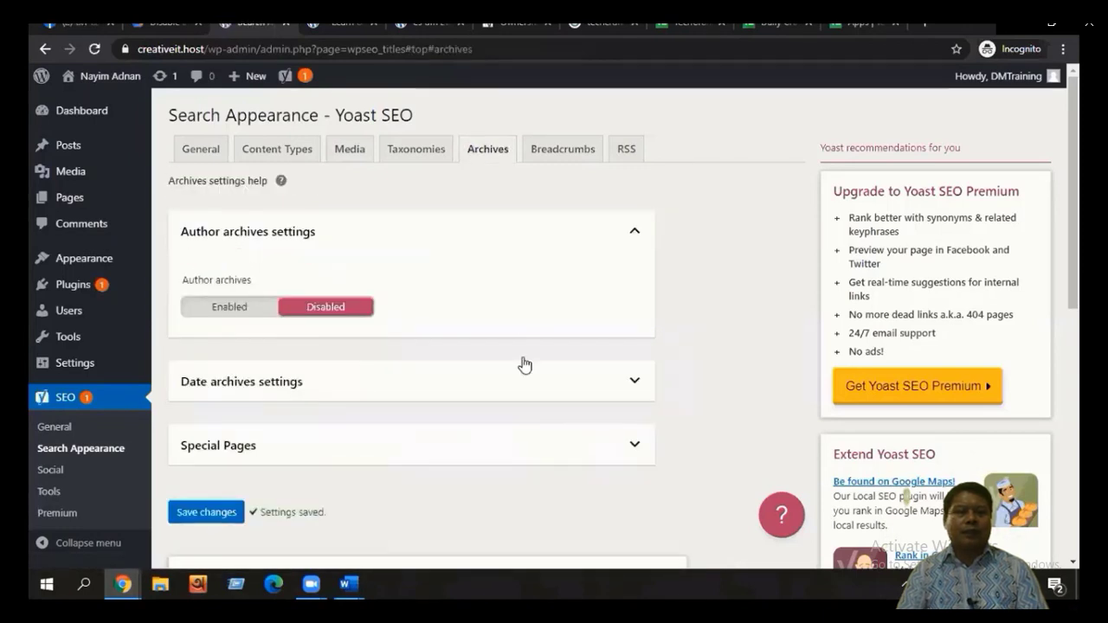
- Show Yoast's Breadcrumbs settings, and search Google for "breadcrumbs" in a new tab
click(563, 149)
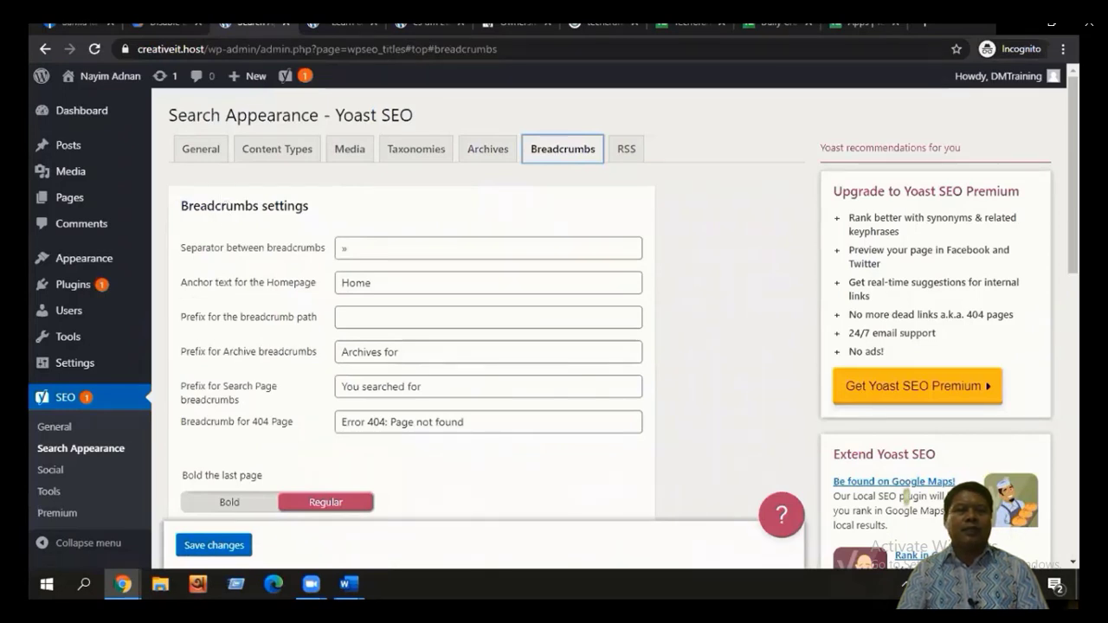
click(929, 26)
text(b)
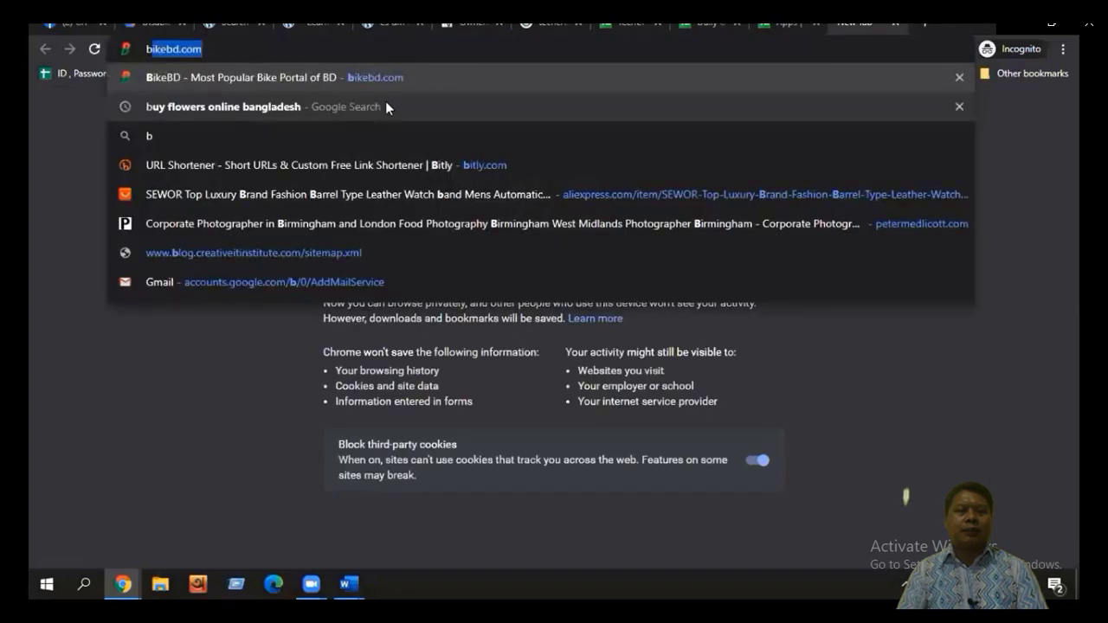
text(read)
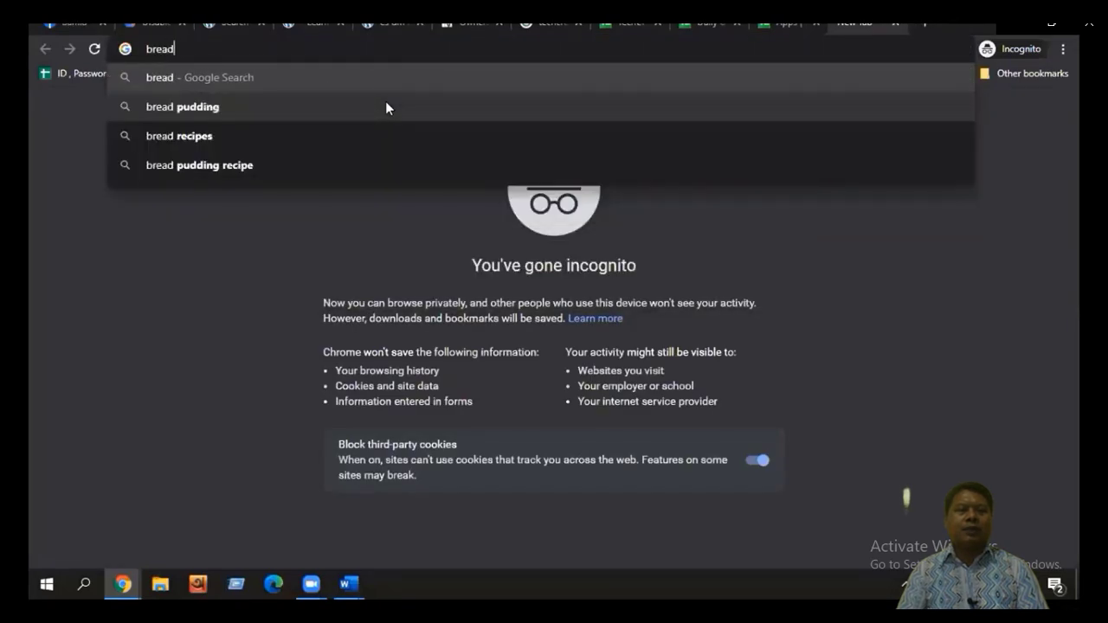
text(crumbs)
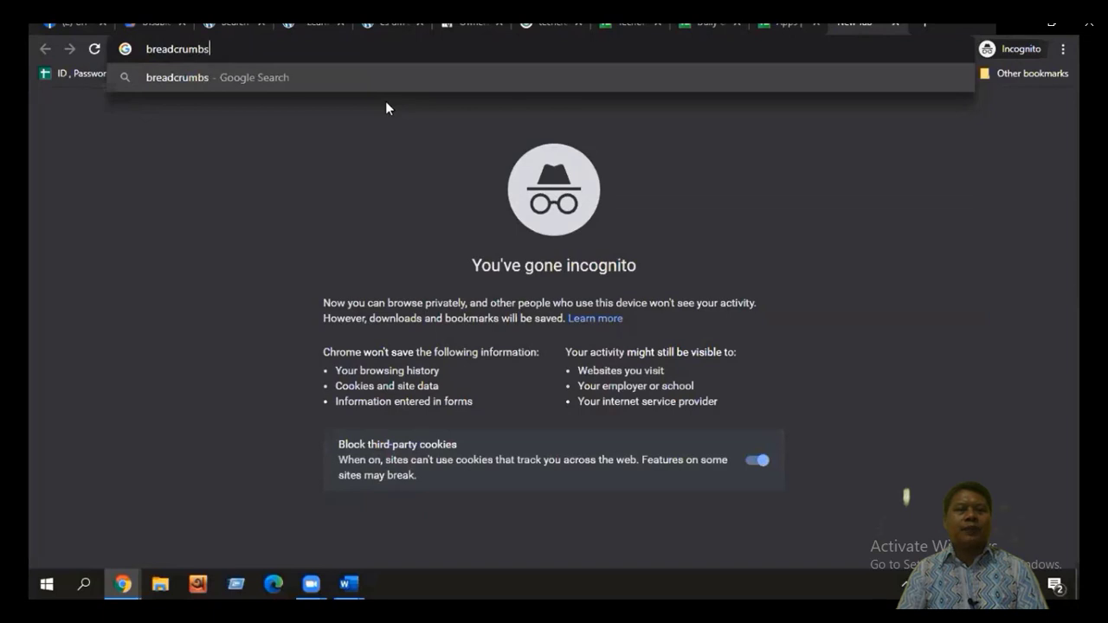
key(Return)
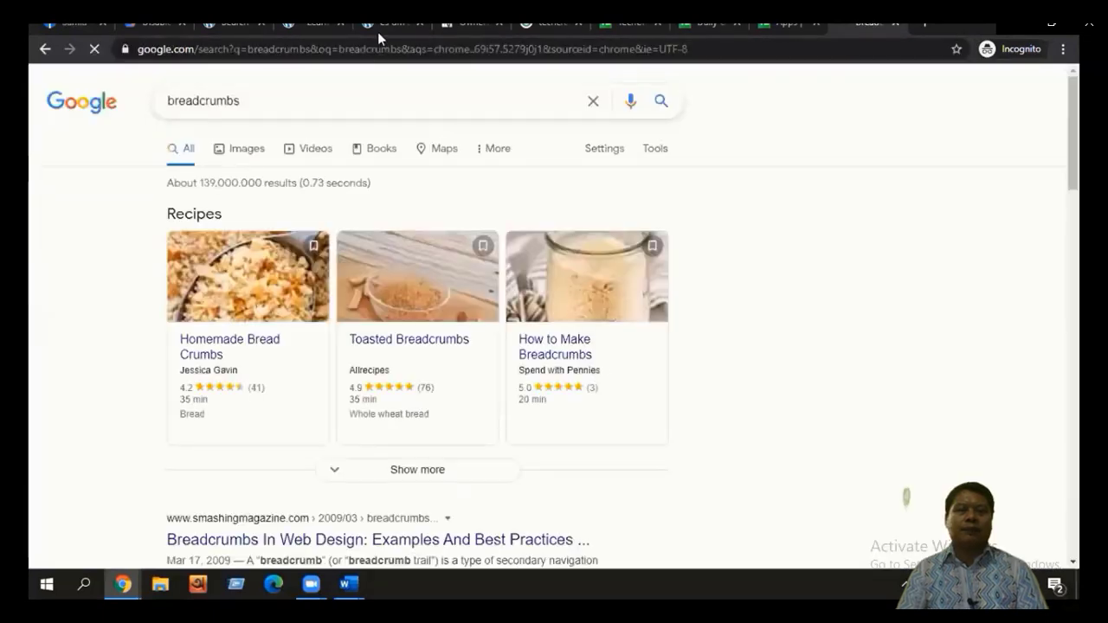
- Refine the Google search to "breadcrumbs in website" and show the image results
click(250, 102)
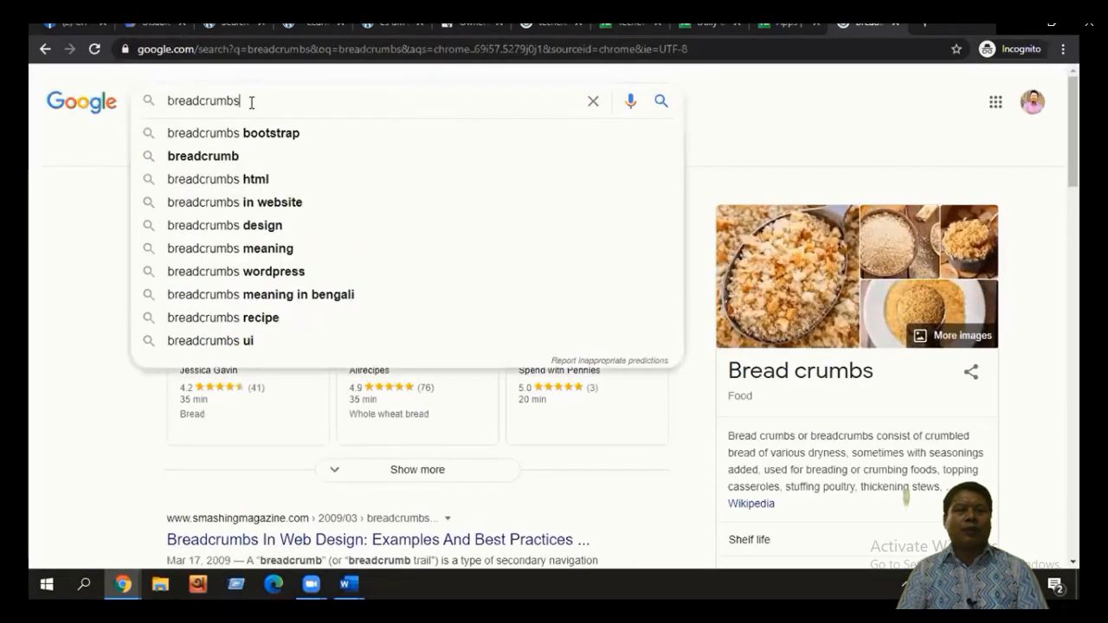
text(in)
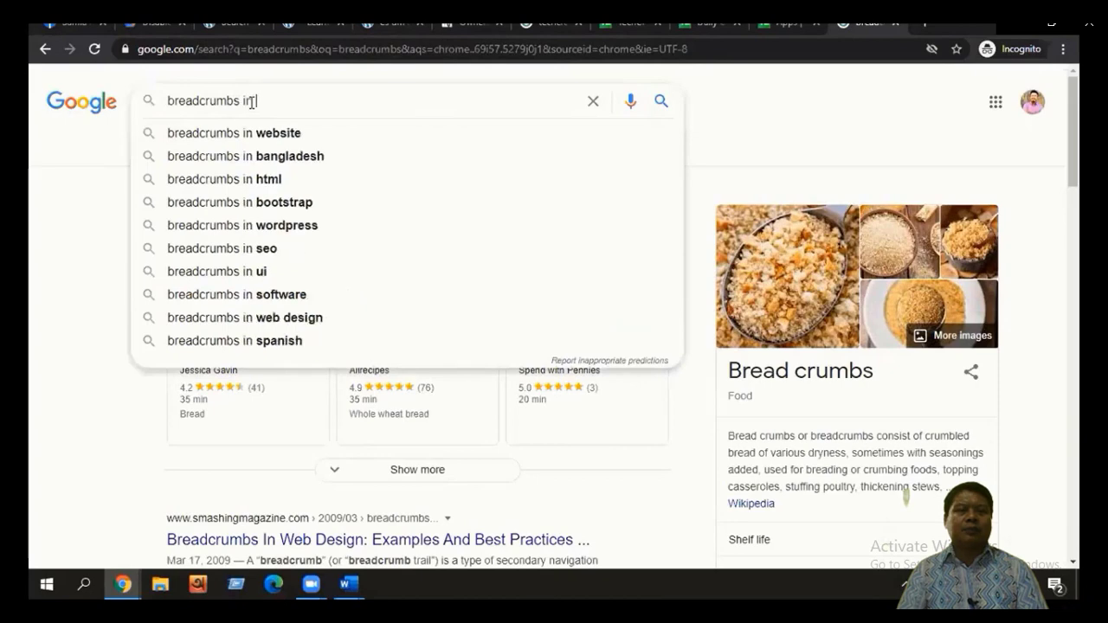
text( website)
key(Return)
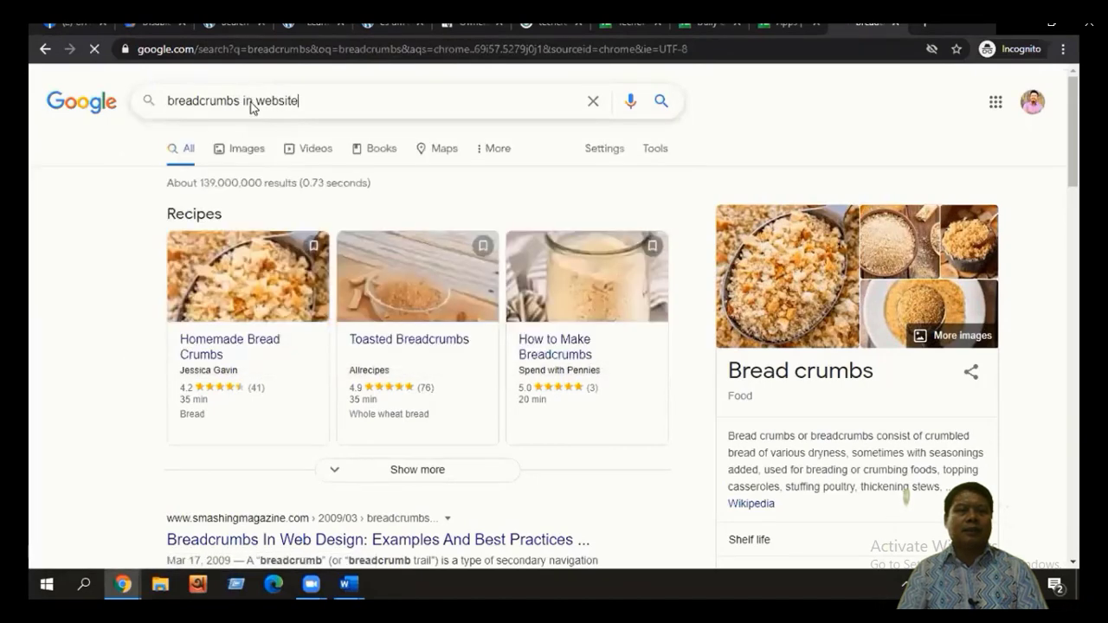
click(247, 150)
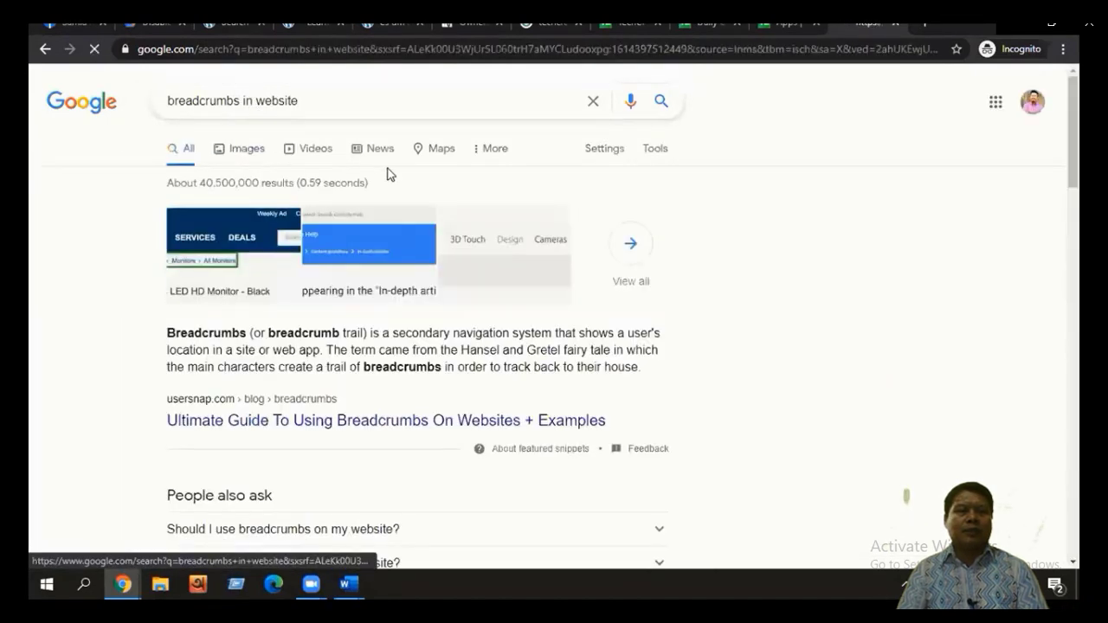
- Open the Best Buy breadcrumb example image in its own tab, examine its breadcrumb path, and close the tab
click(260, 314)
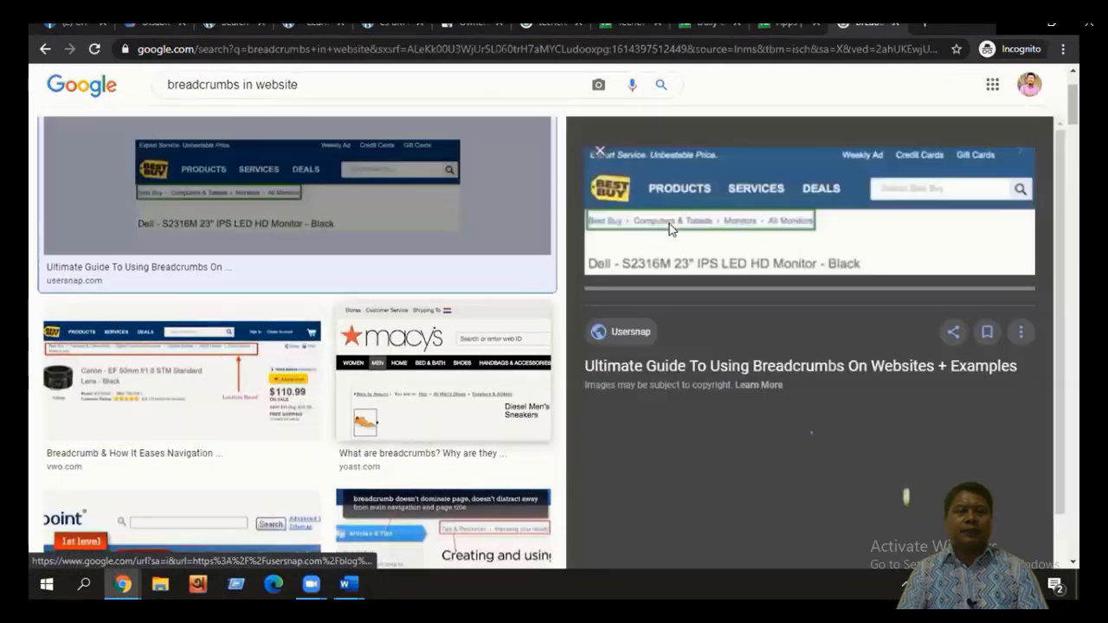
right_click(668, 227)
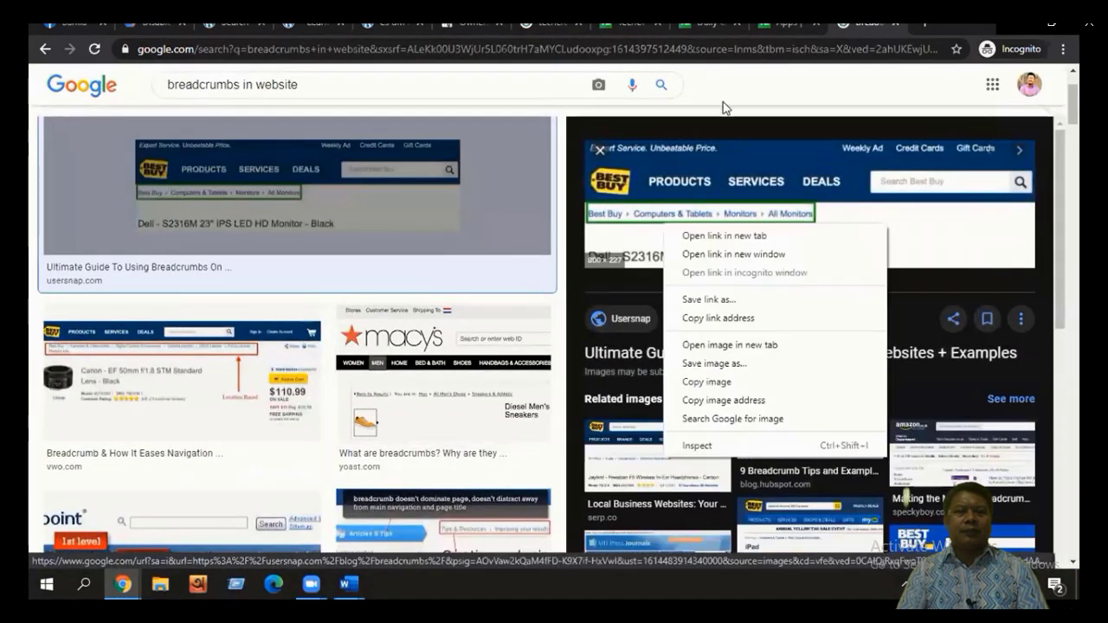
click(727, 344)
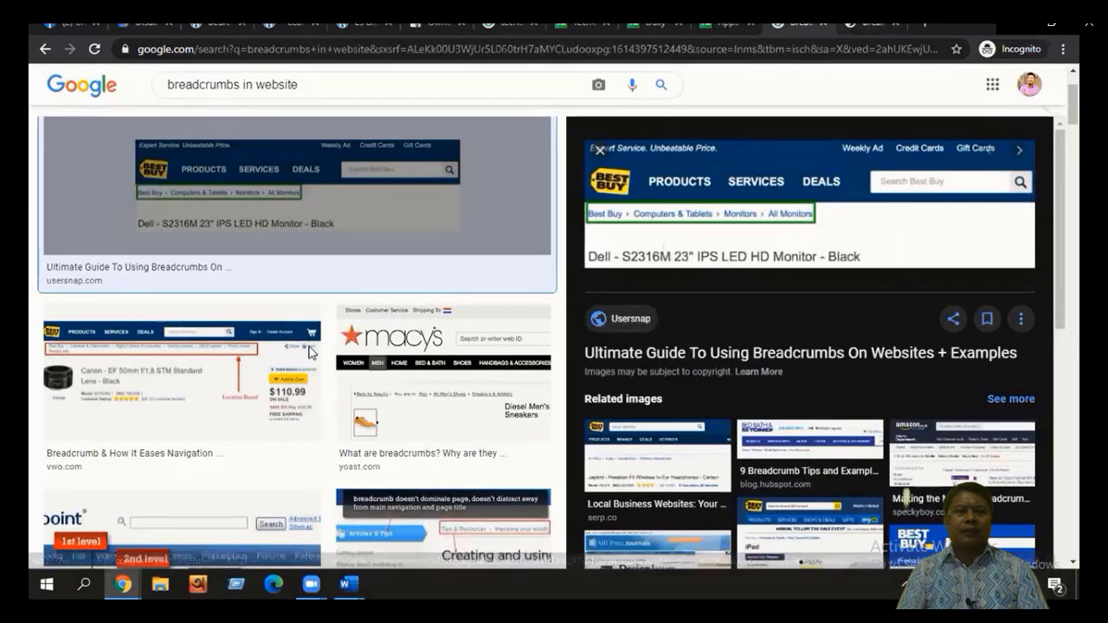
key(ctrl+Tab)
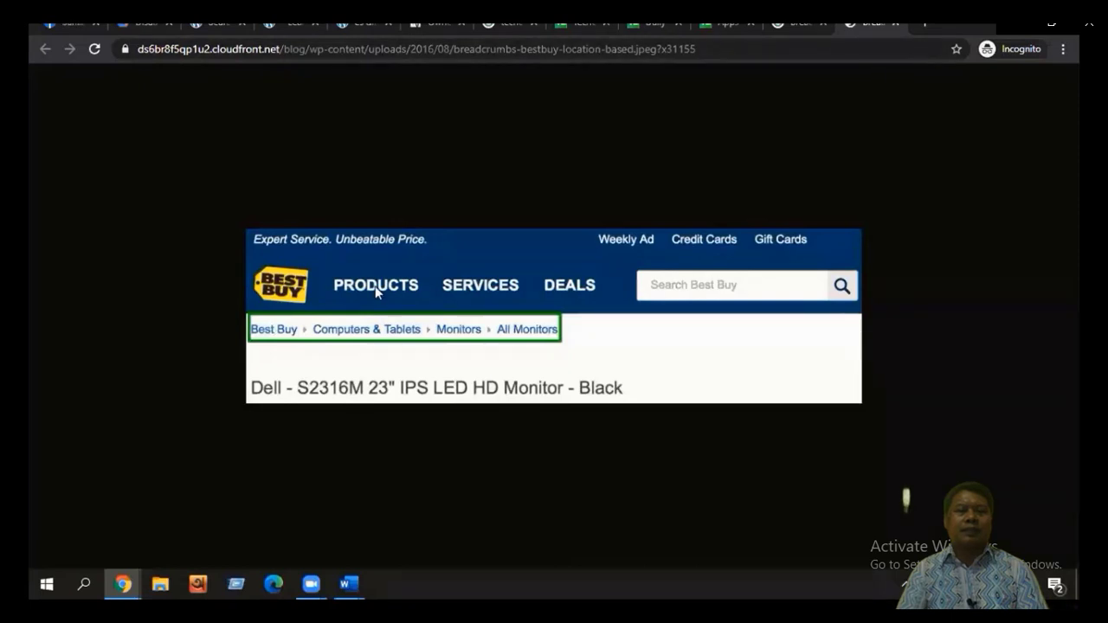
key(ctrl+w)
- View Yoast's Social page with the organization profile fields, and open the Tools page
click(50, 471)
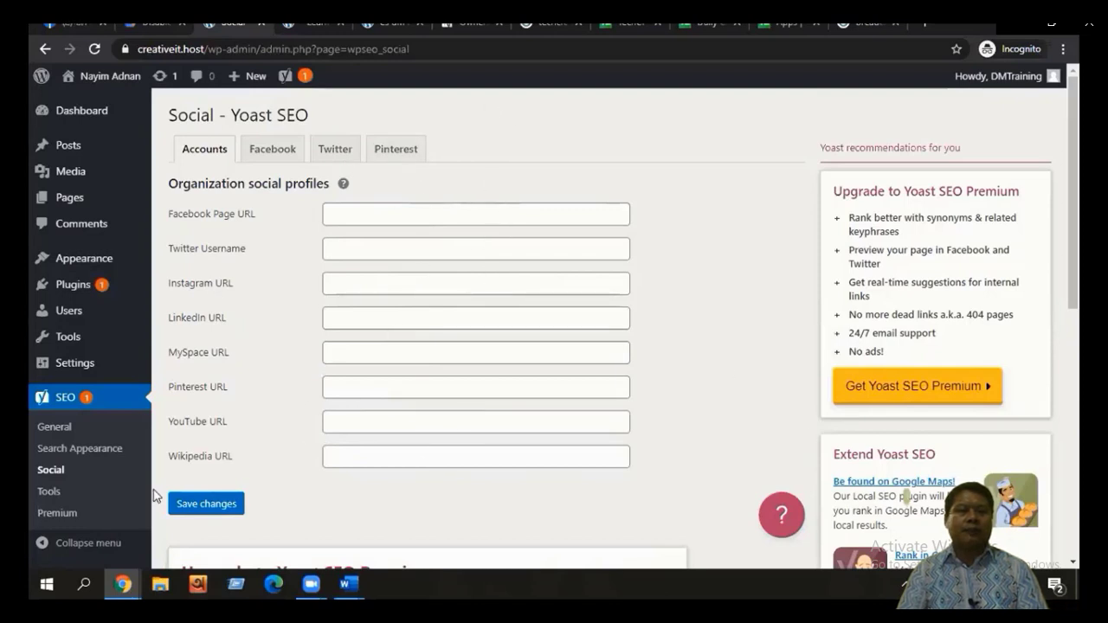
click(54, 496)
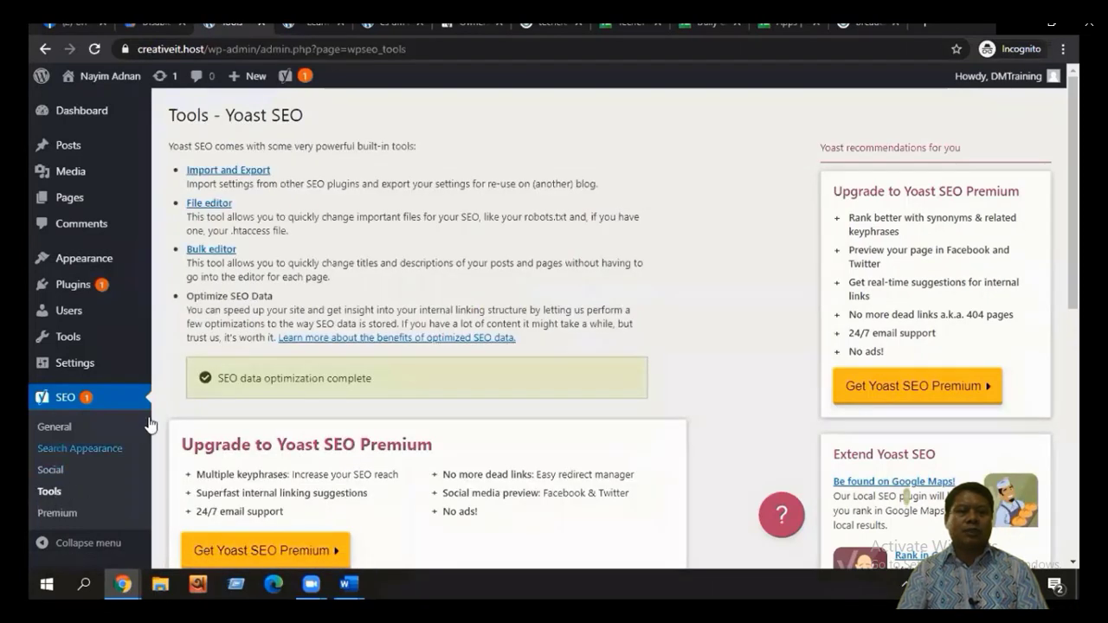
- View the Import and Export tool, and open the File editor to examine robots.txt
click(237, 176)
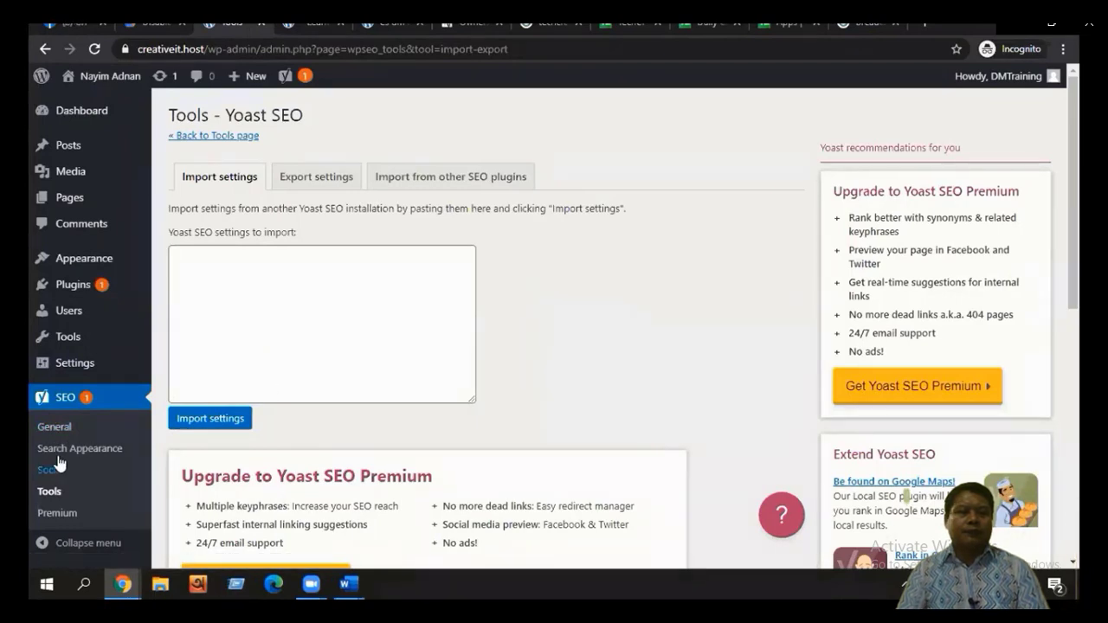
click(186, 136)
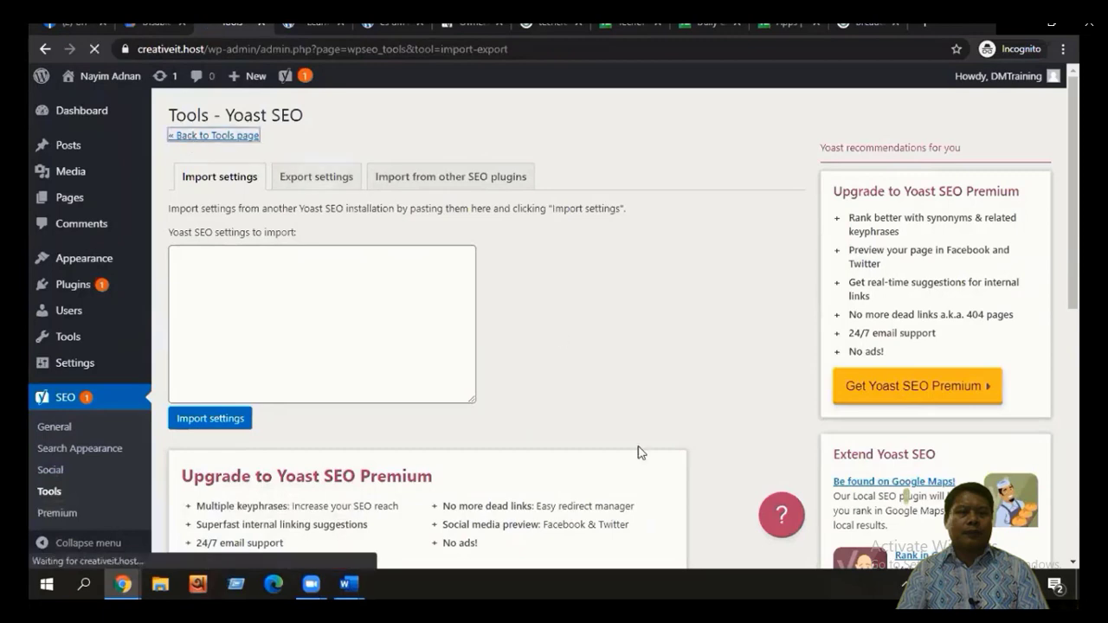
click(222, 208)
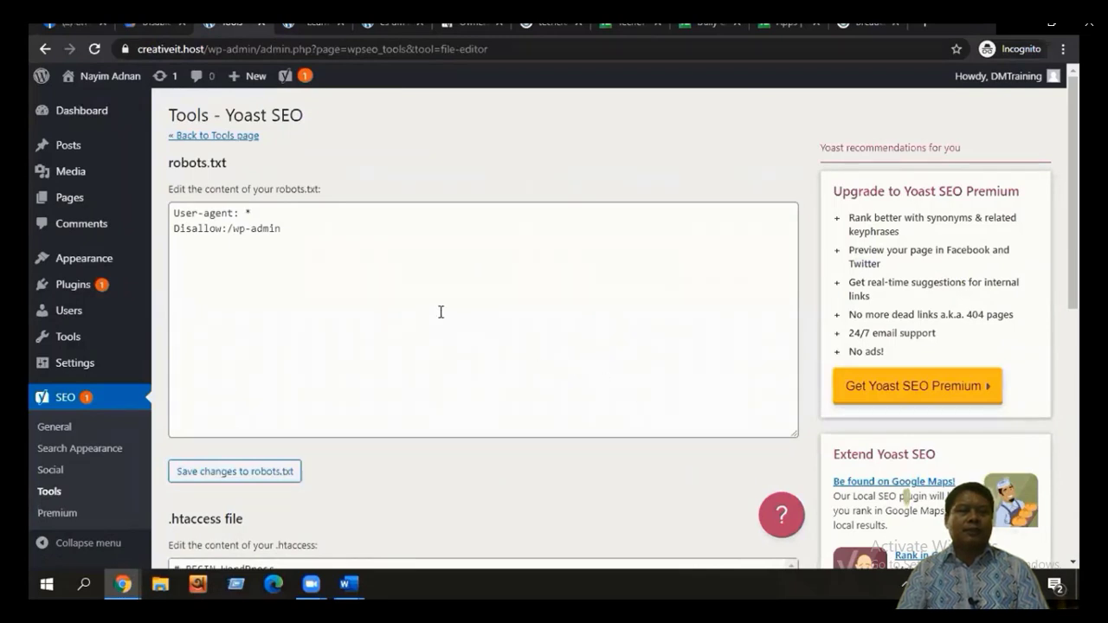
- Examine the /wp-admin path of the Disallow rule in robots.txt
click(293, 231)
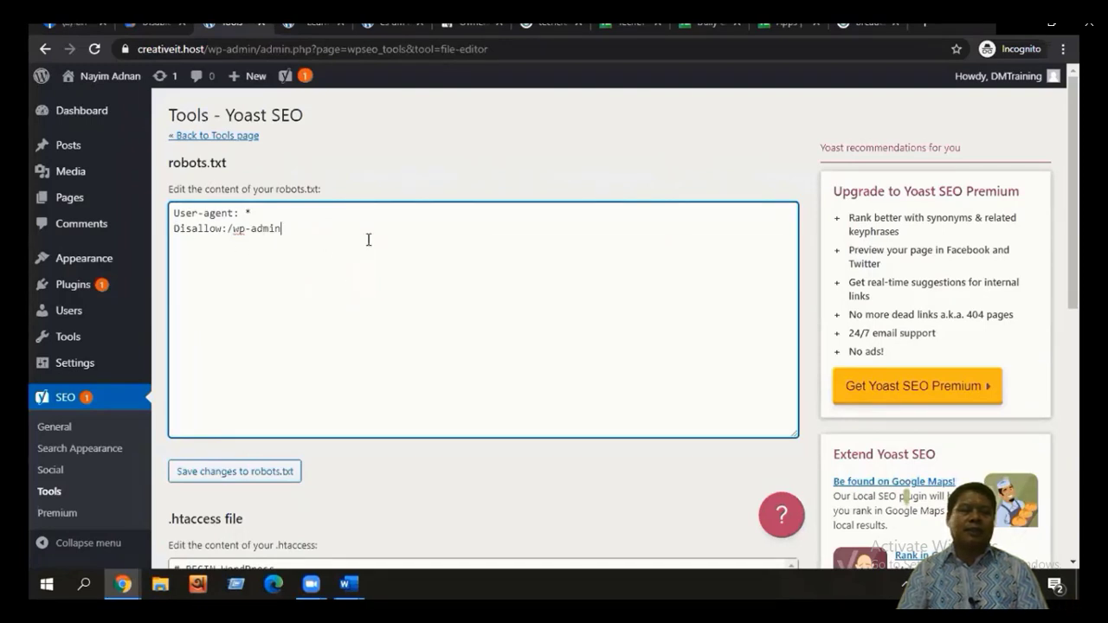
drag(285, 229, 227, 229)
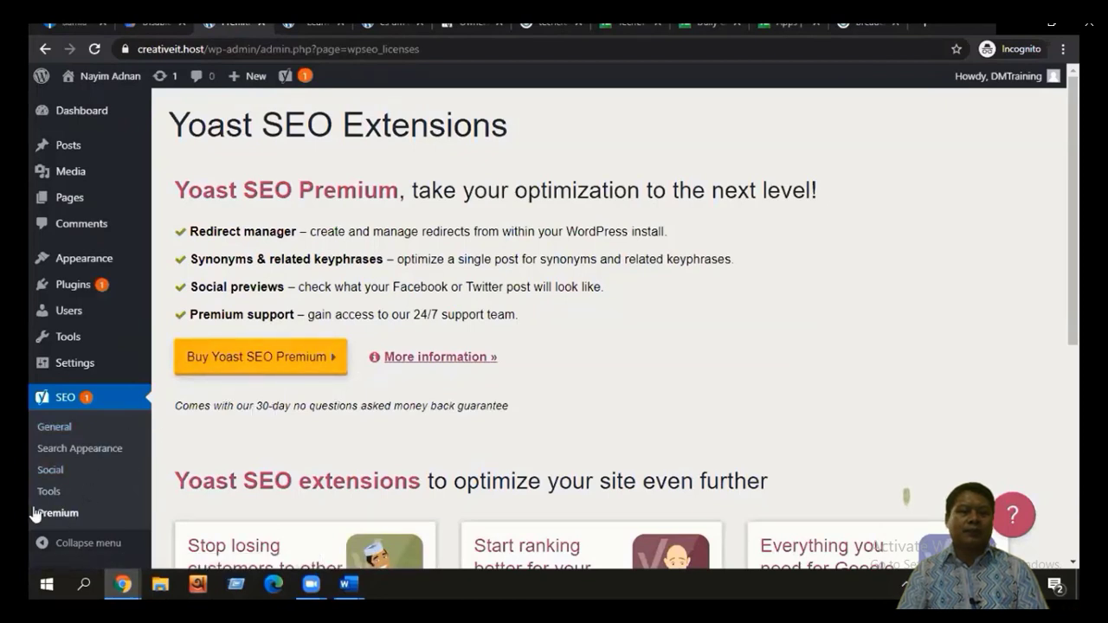
- Open Yoast's General page and view the comparison of Yoast SEO Premium with the free version
click(70, 428)
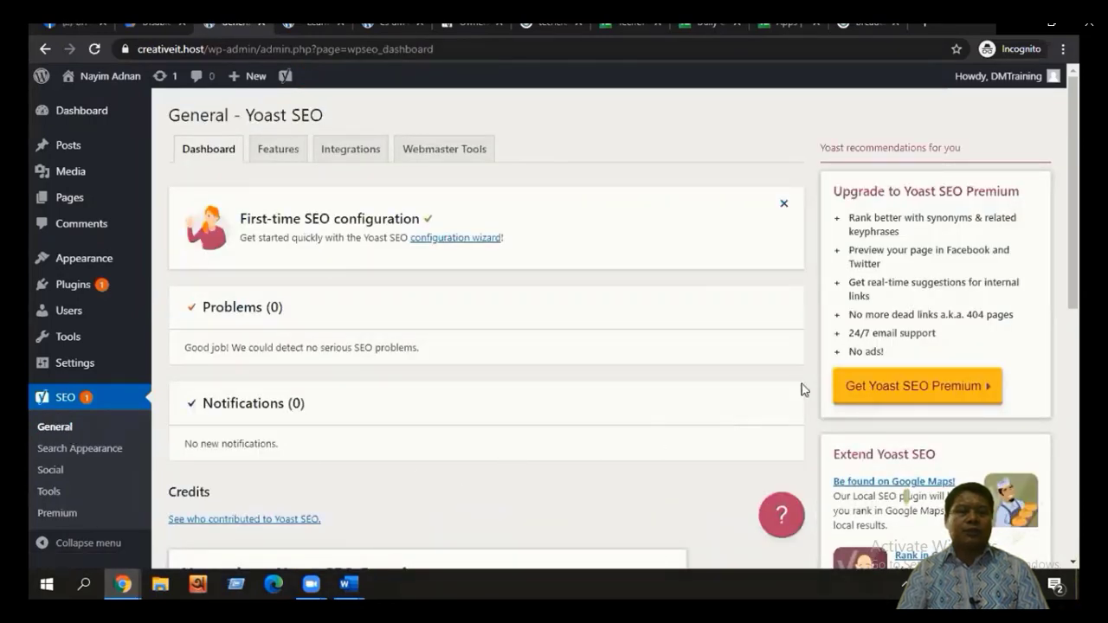
scroll(812, 384, down, 1)
scroll(812, 384, down, 2)
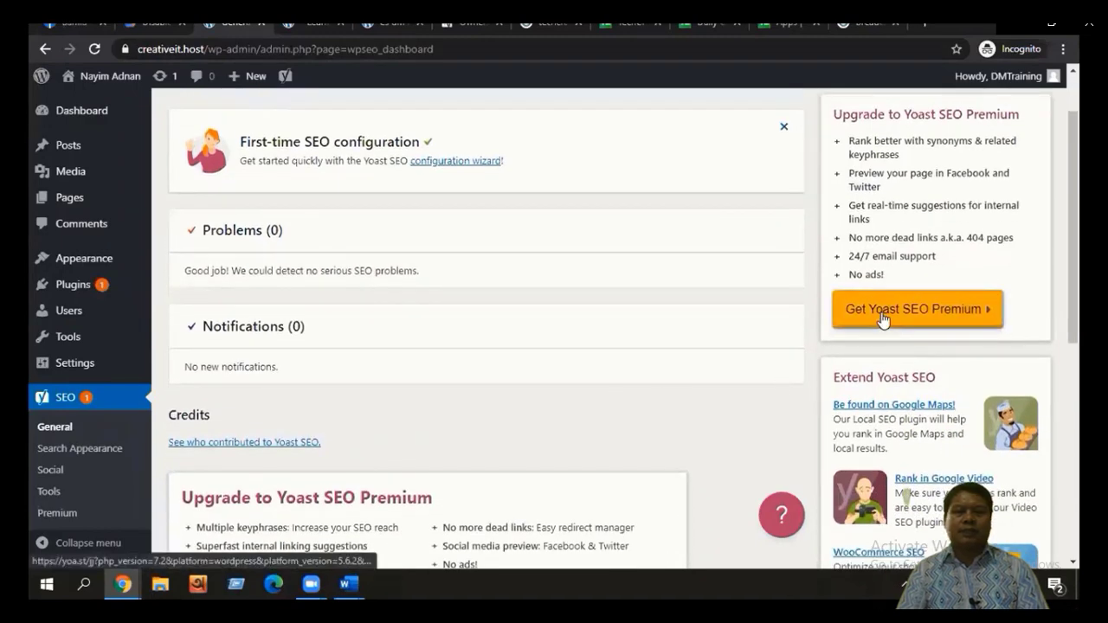
click(917, 309)
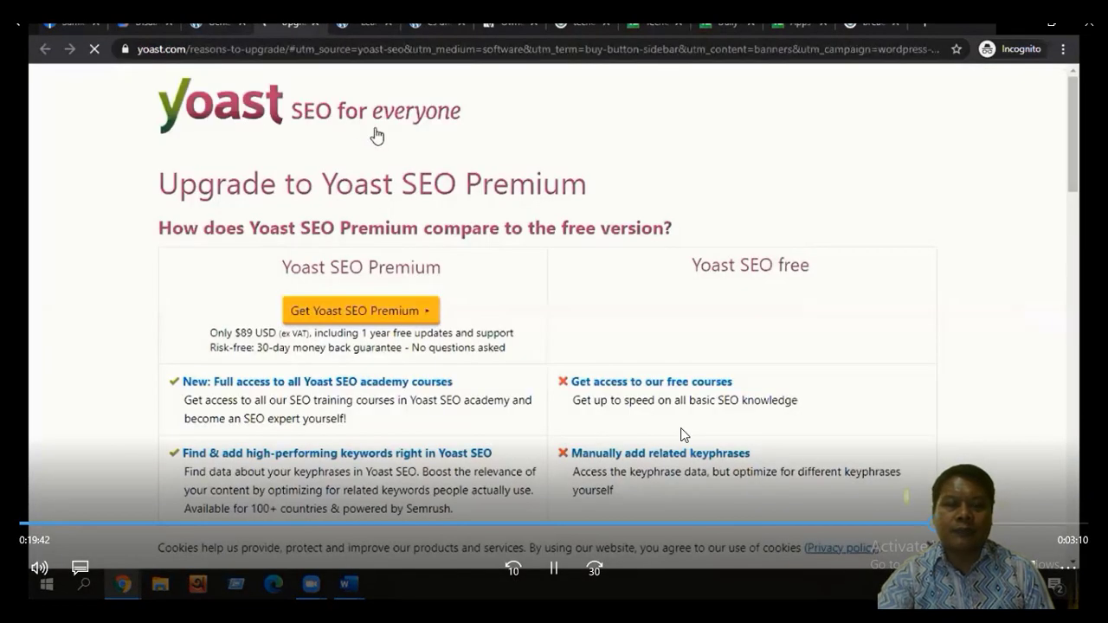
scroll(851, 455, down, 3)
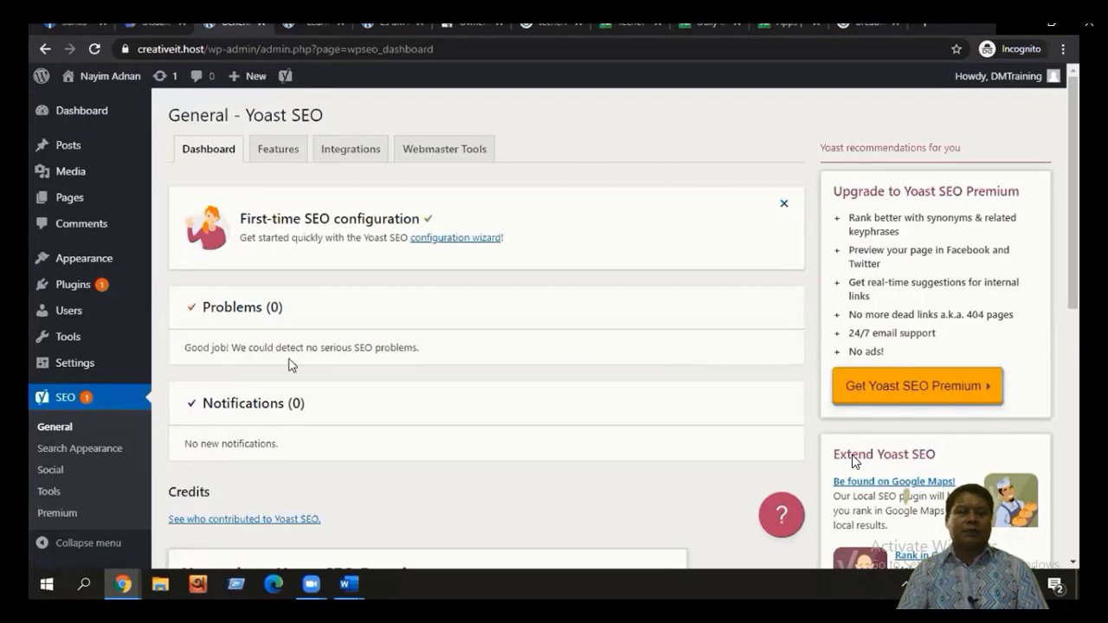
- In the General page's Features settings, show the XML sitemaps help, open the generated XML sitemap and examine its list of sitemaps
click(286, 153)
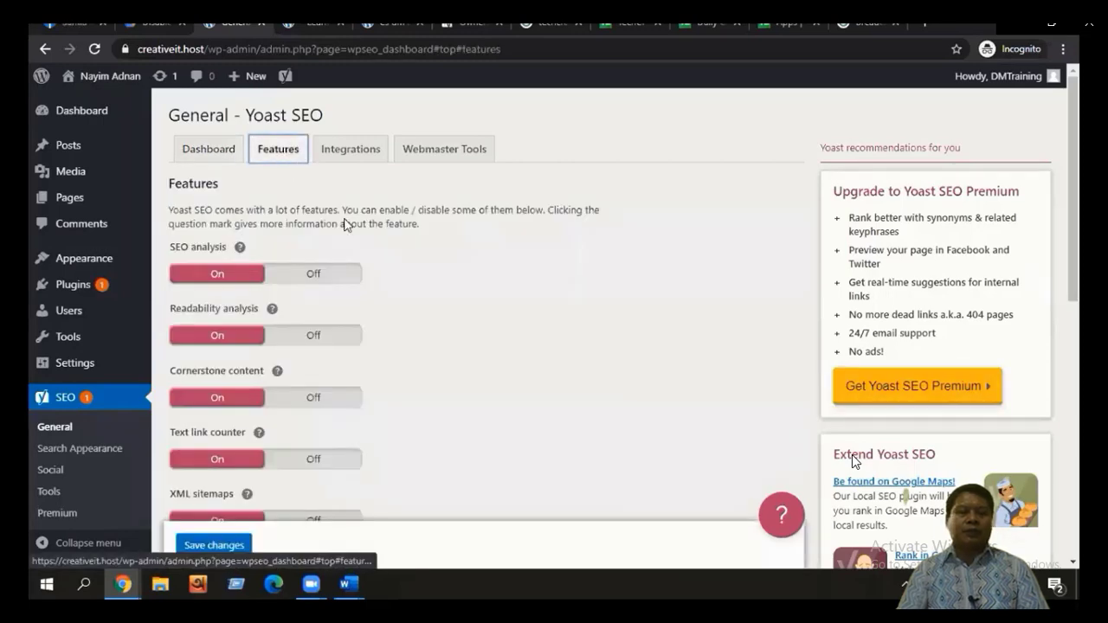
scroll(425, 413, down, 1)
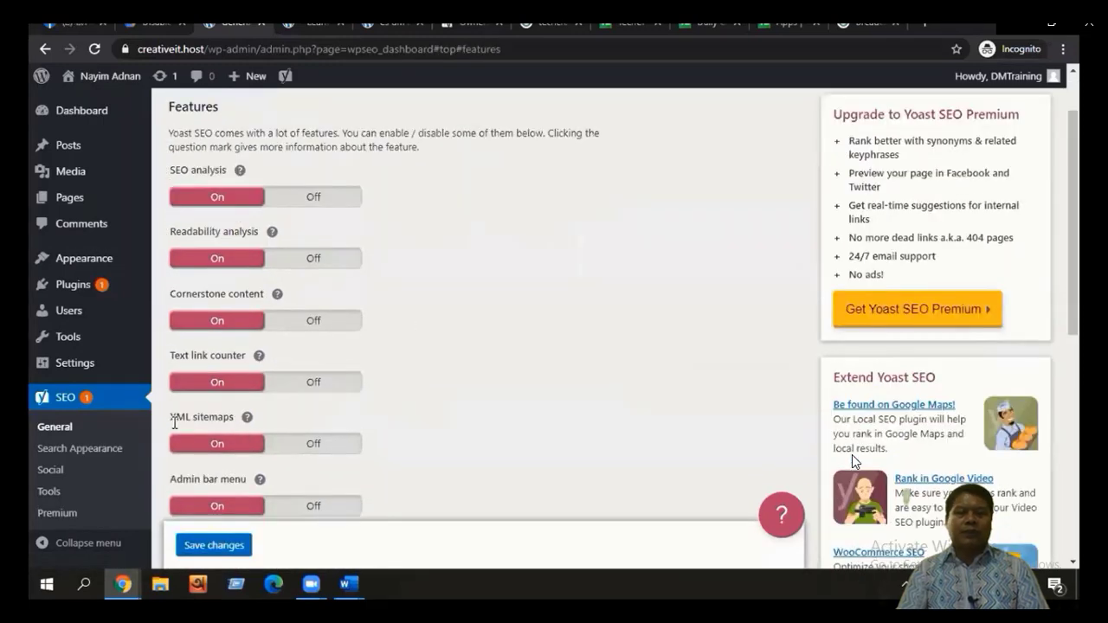
click(247, 418)
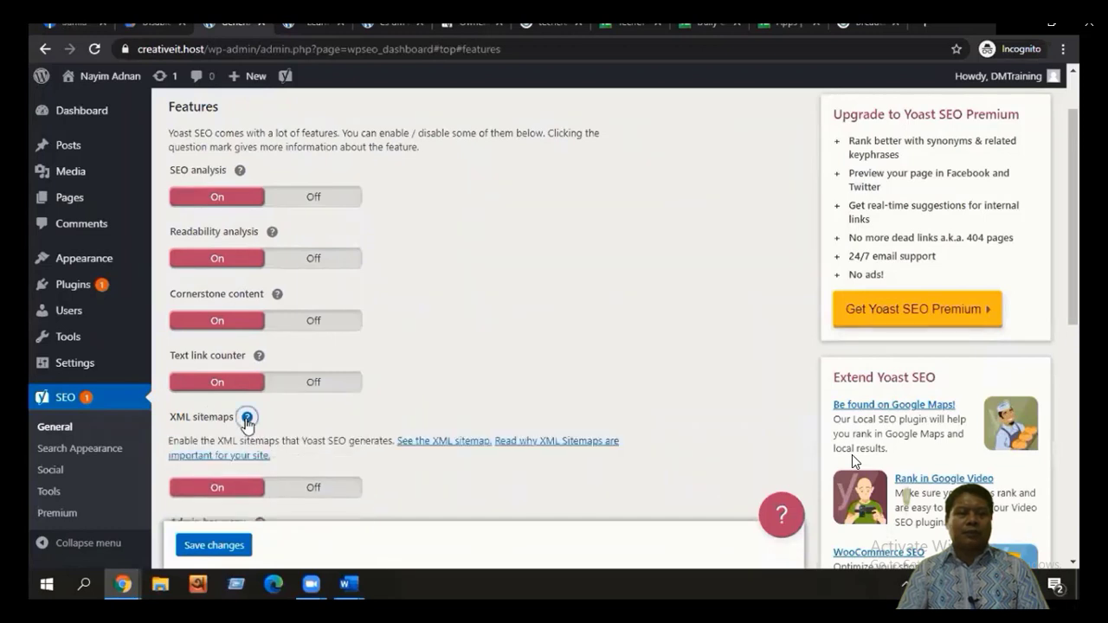
scroll(285, 415, down, 1)
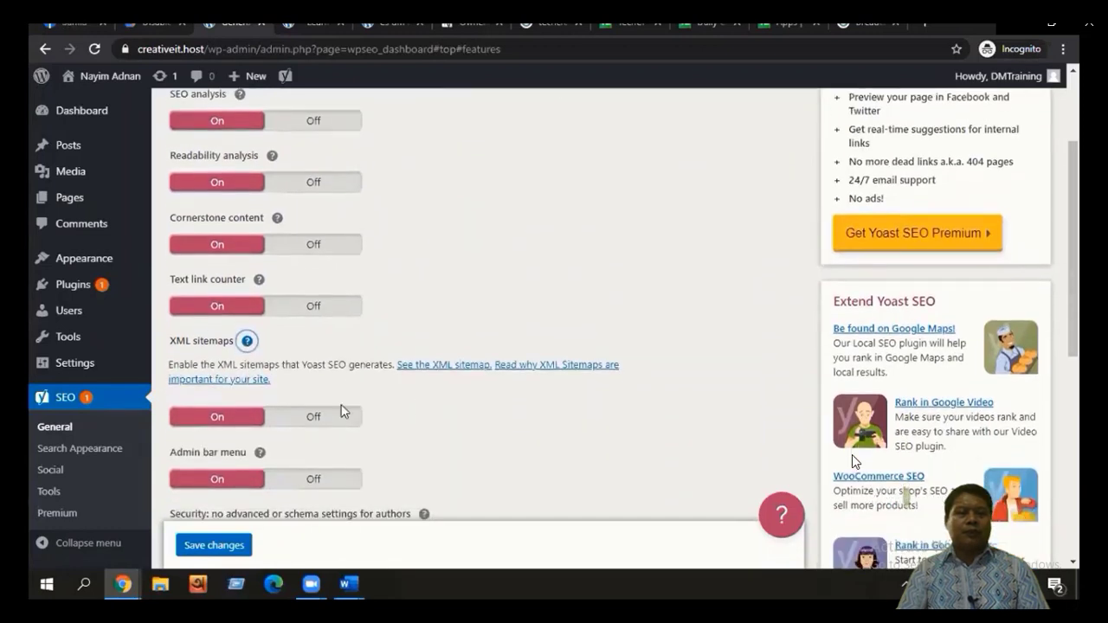
click(436, 364)
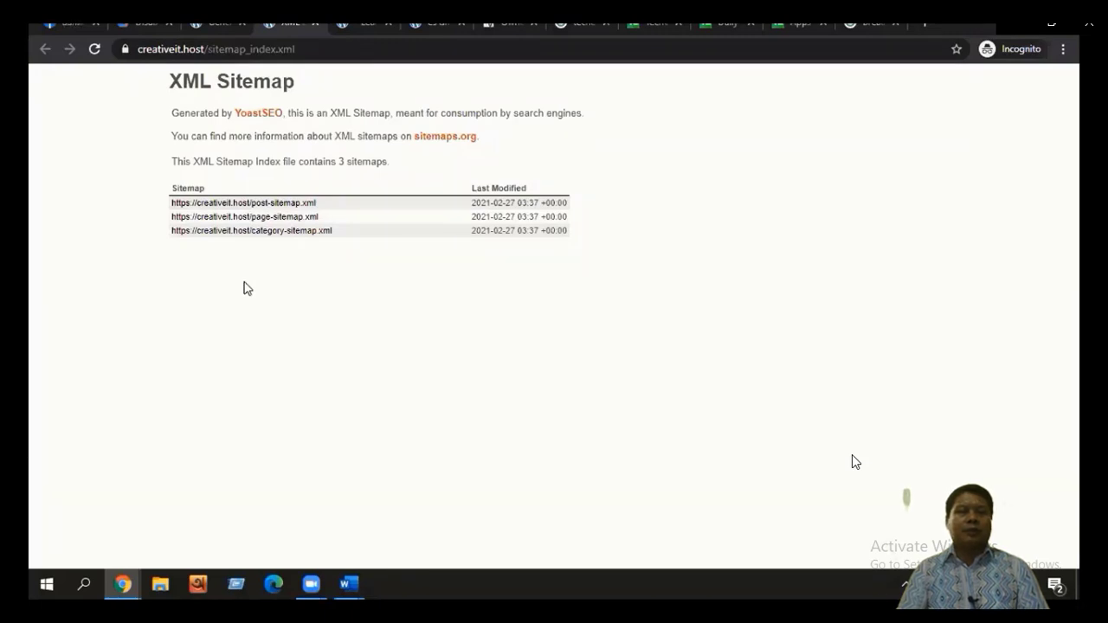
drag(171, 184, 218, 204)
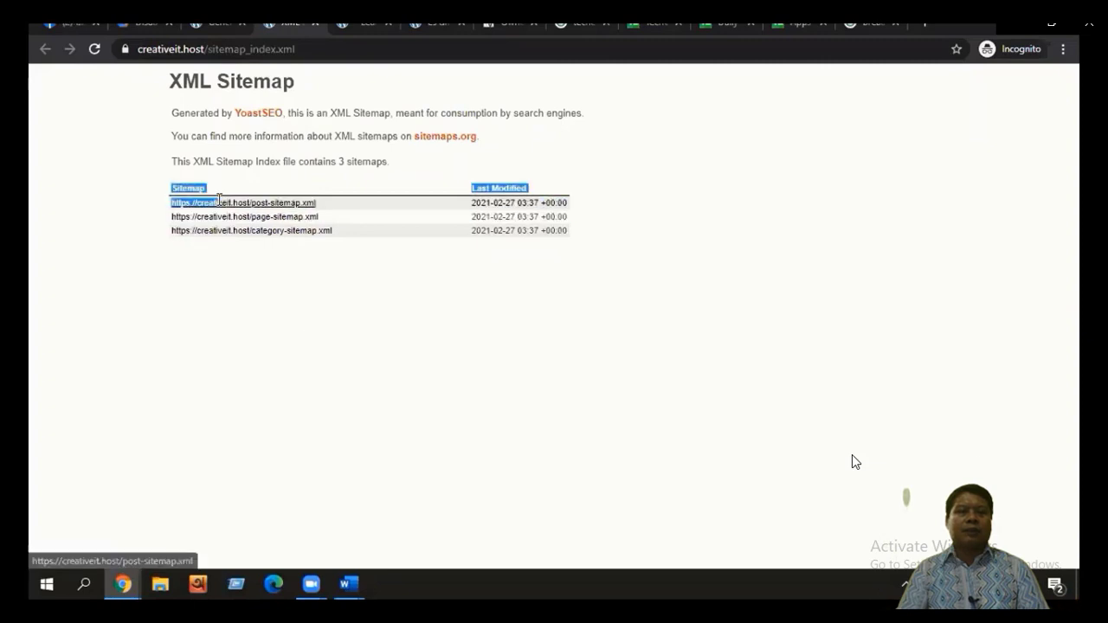
click(286, 313)
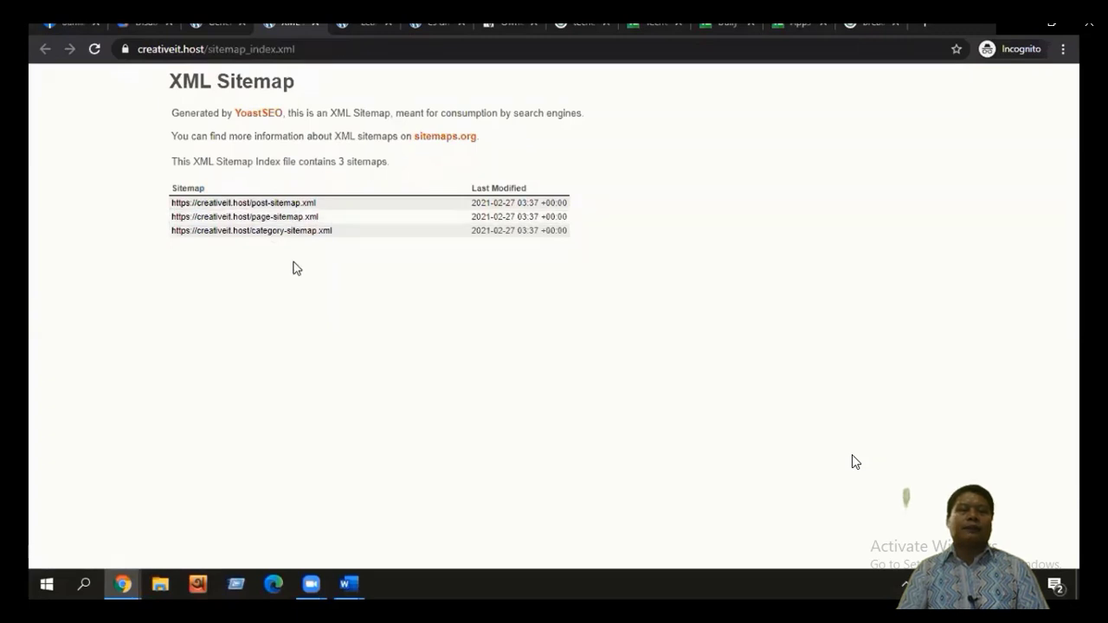
- Return to the Features settings, switch XML sitemaps to Off, and view the Webmaster Tools verification fields
click(225, 23)
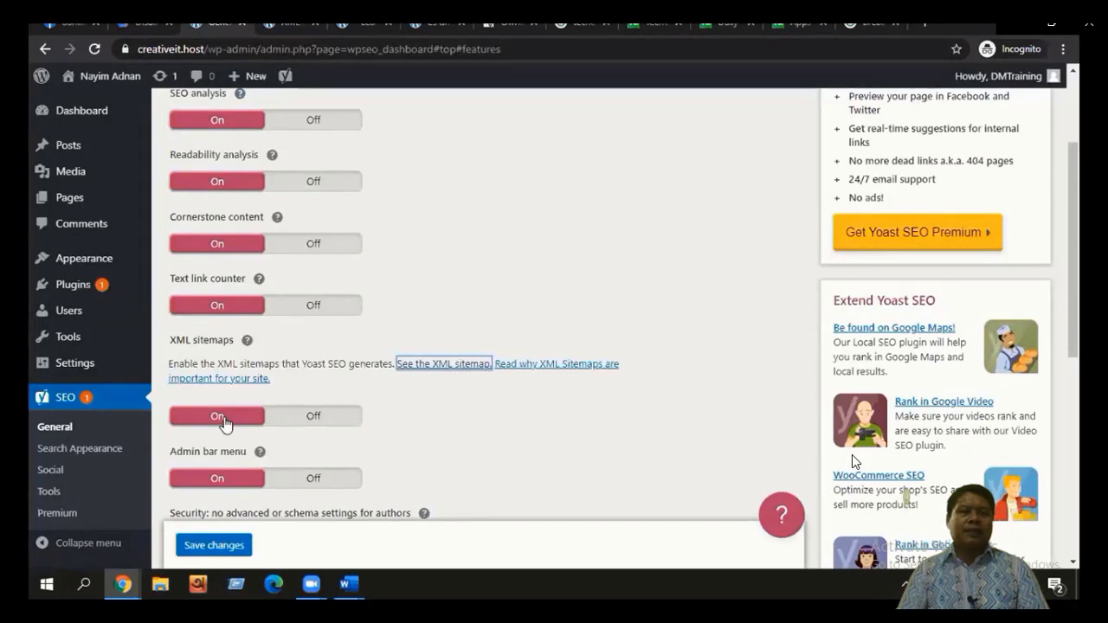
click(305, 419)
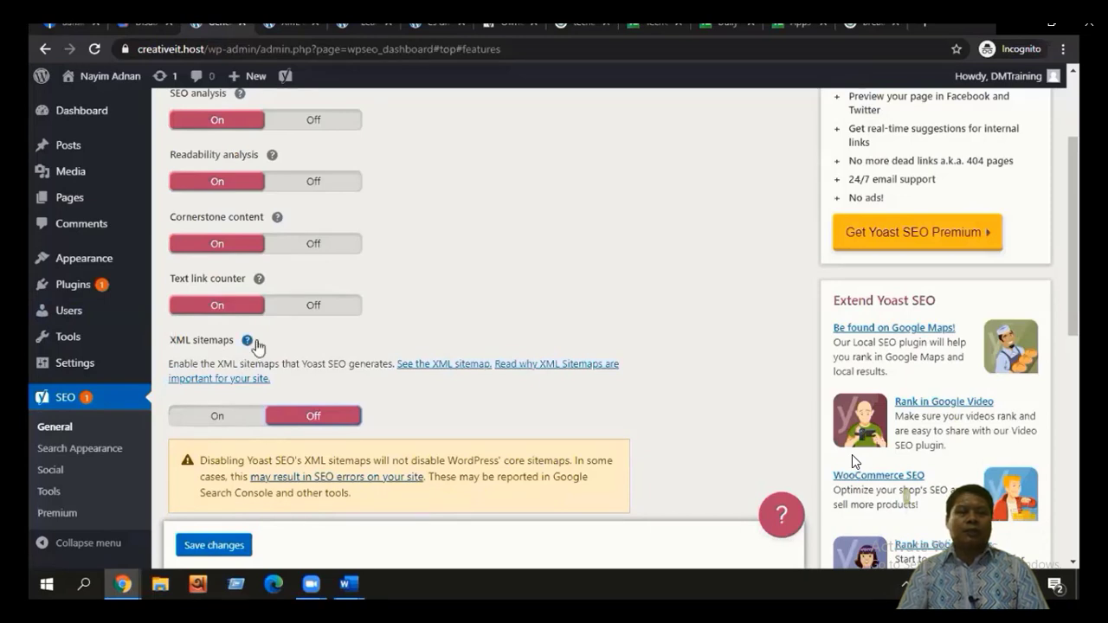
scroll(256, 347, up, 2)
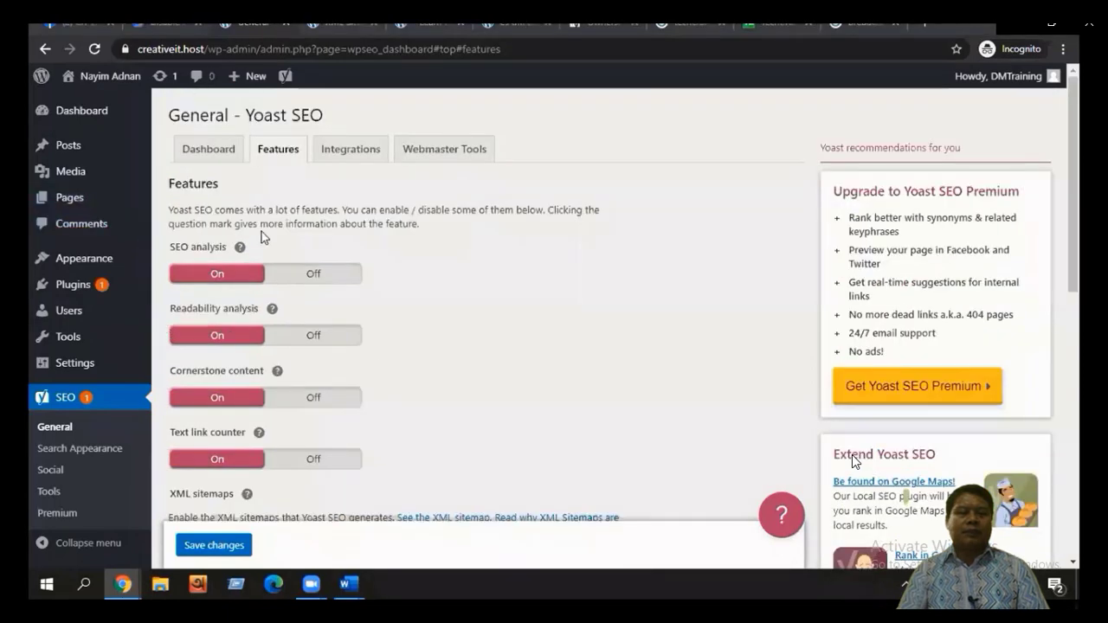
click(462, 155)
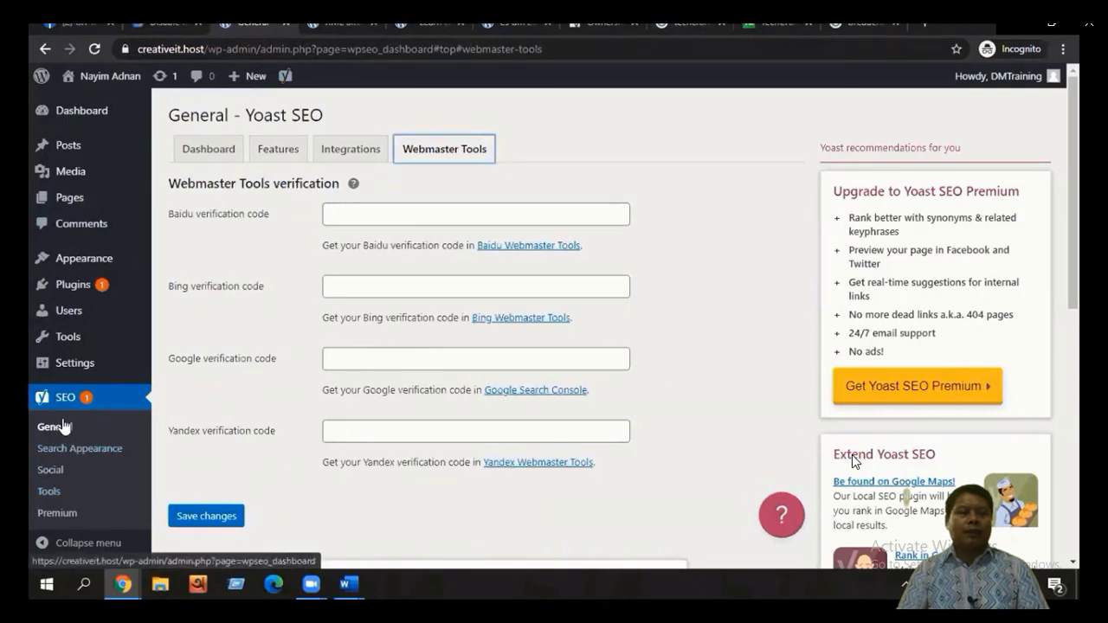
- Enable "Discourage search engines from indexing this site" in the WordPress Reading settings and save the changes
mouse_move(76, 365)
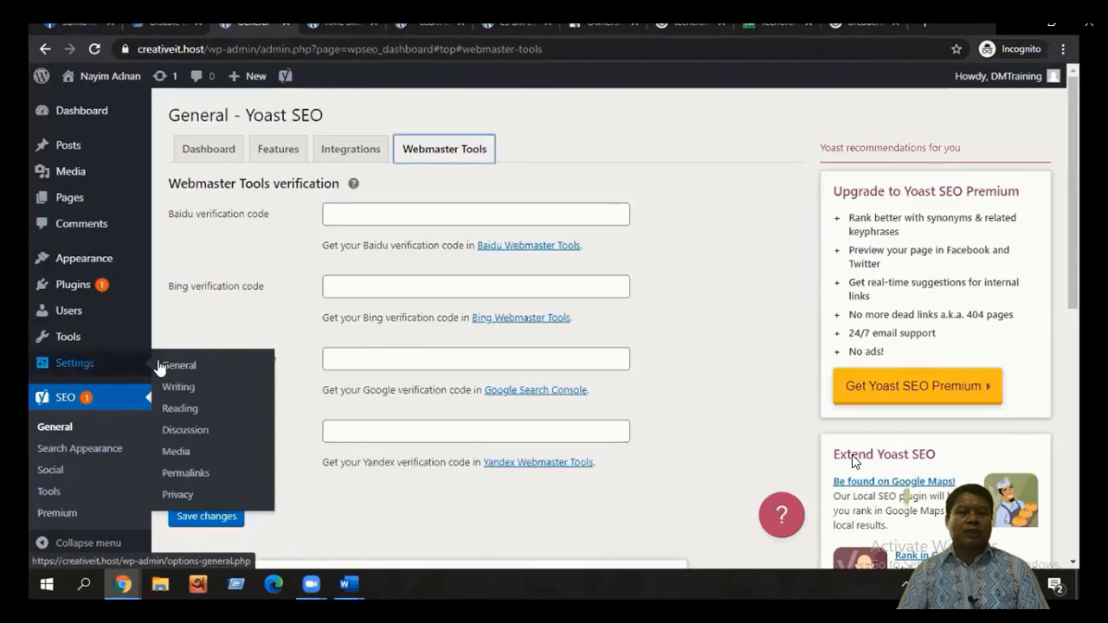
click(192, 411)
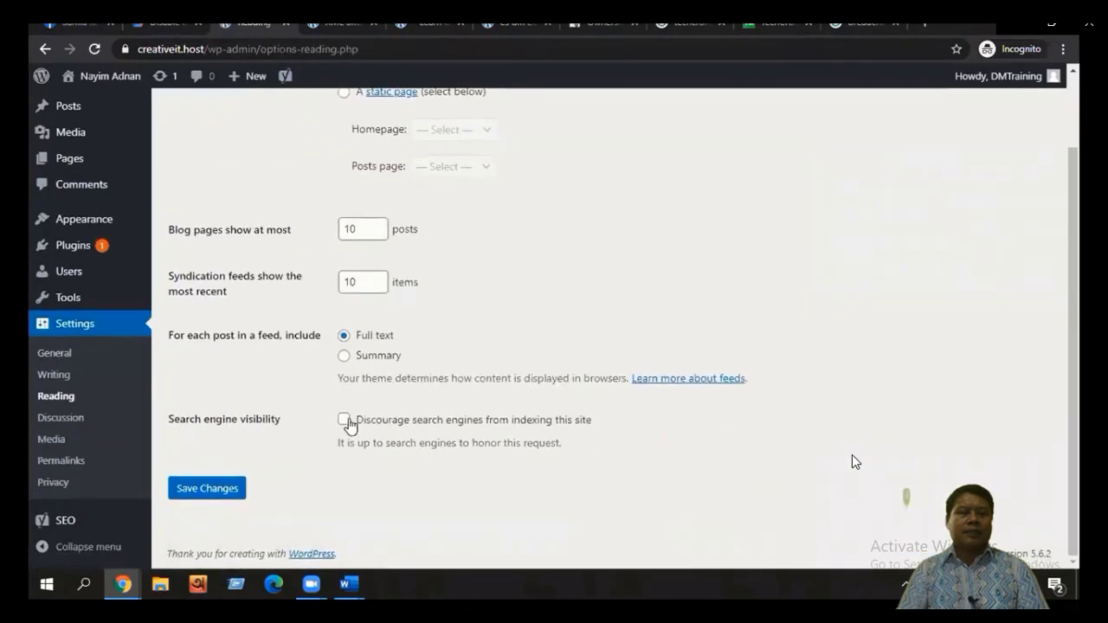
click(343, 419)
click(213, 492)
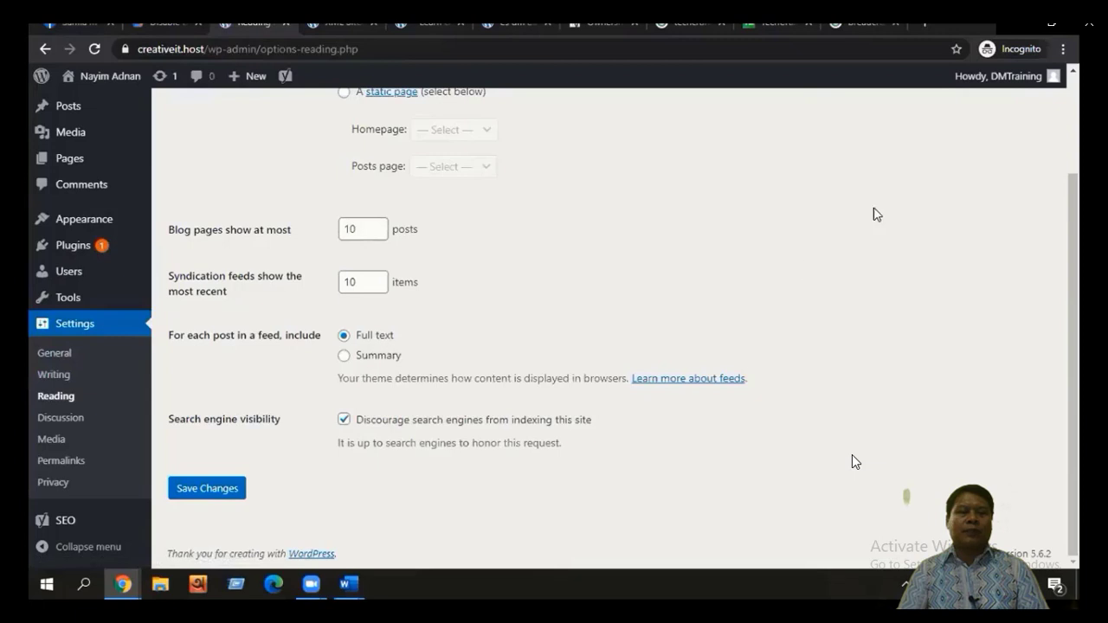
click(344, 422)
click(344, 421)
click(599, 24)
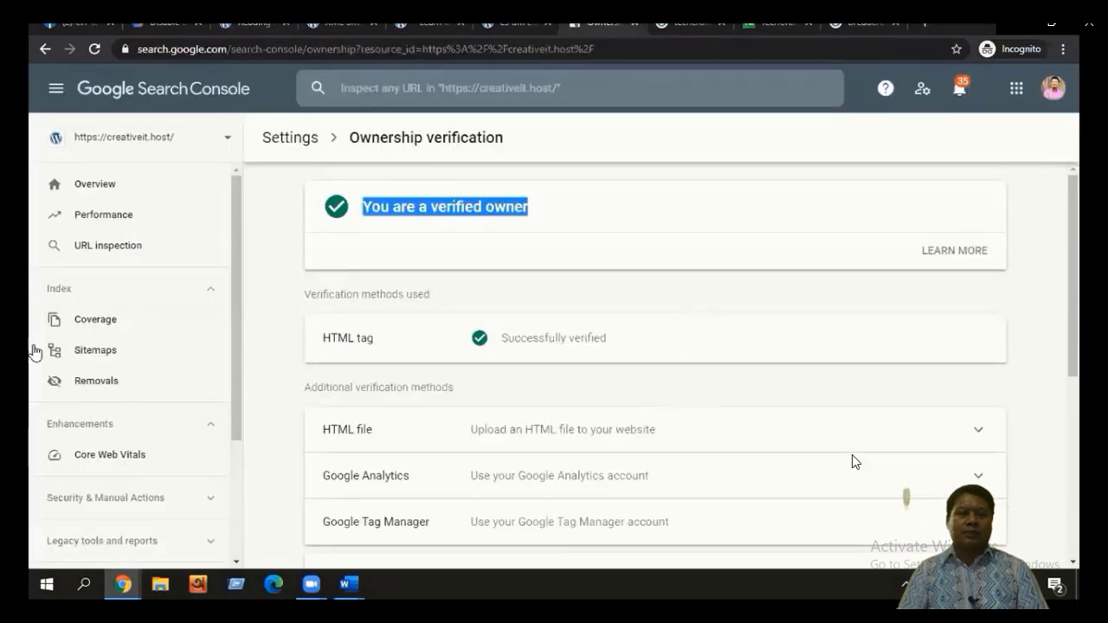
click(112, 357)
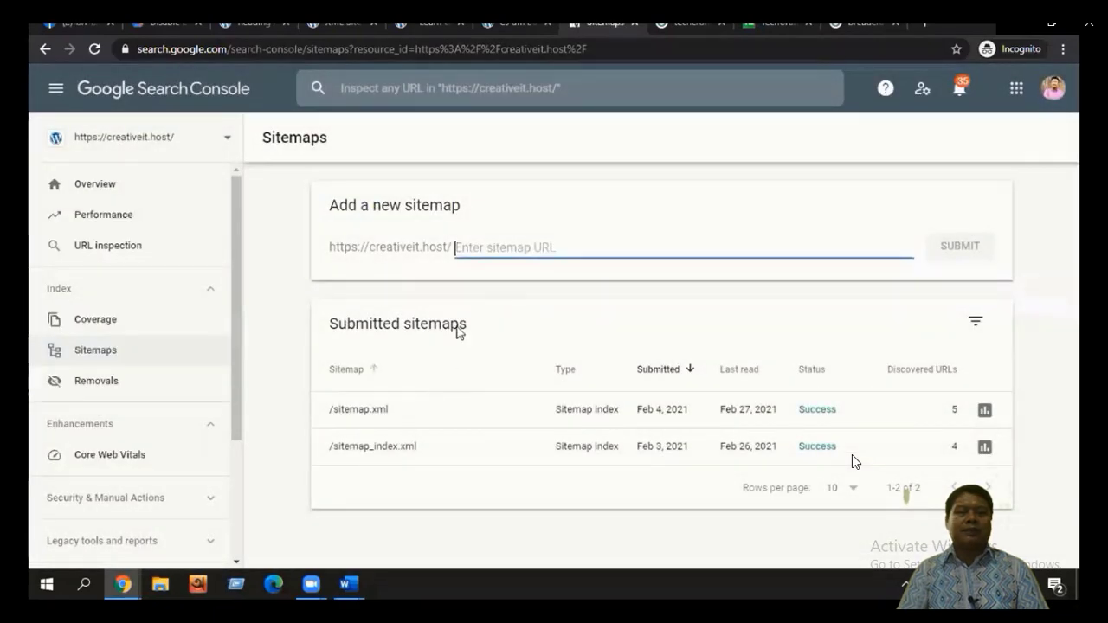
drag(333, 247, 454, 251)
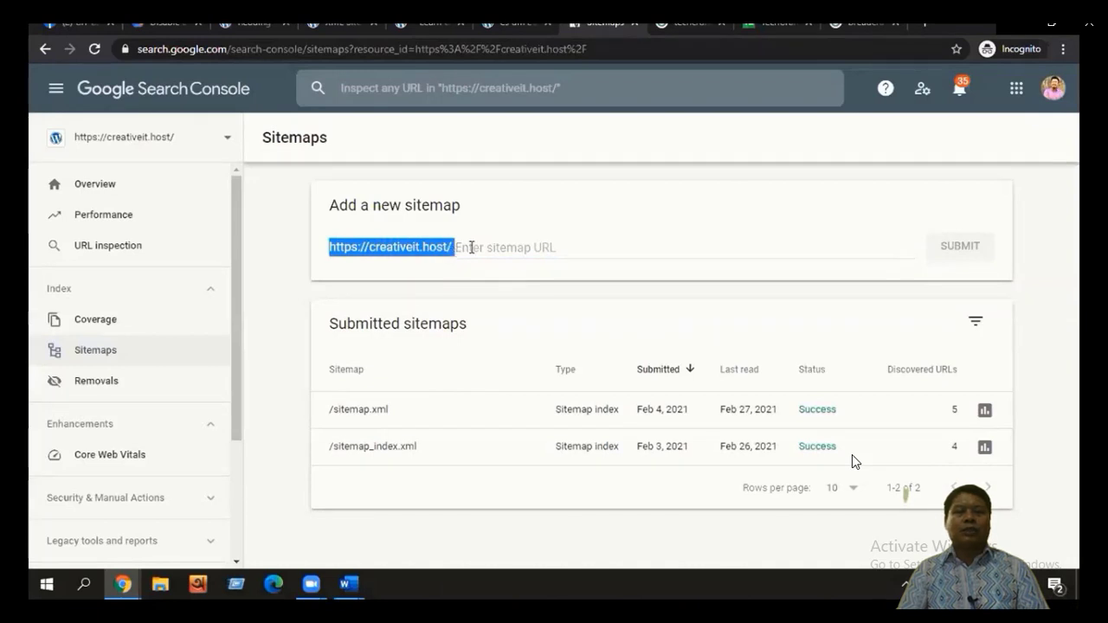
click(471, 247)
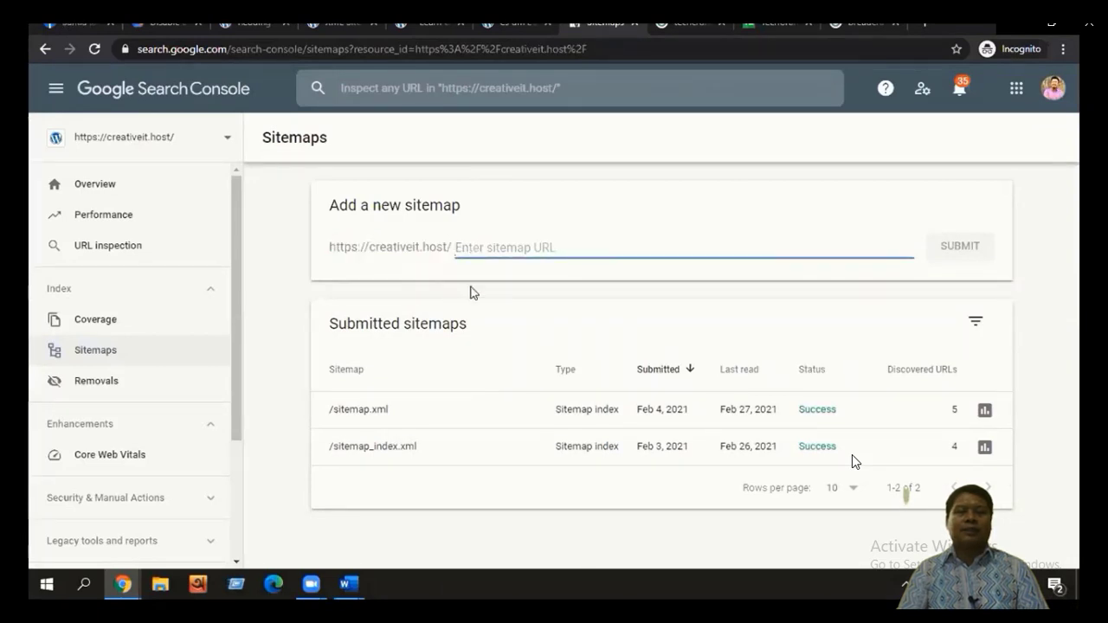
- View the details of the submitted sitemap_index.xml and return to the Sitemaps page
drag(423, 454, 333, 456)
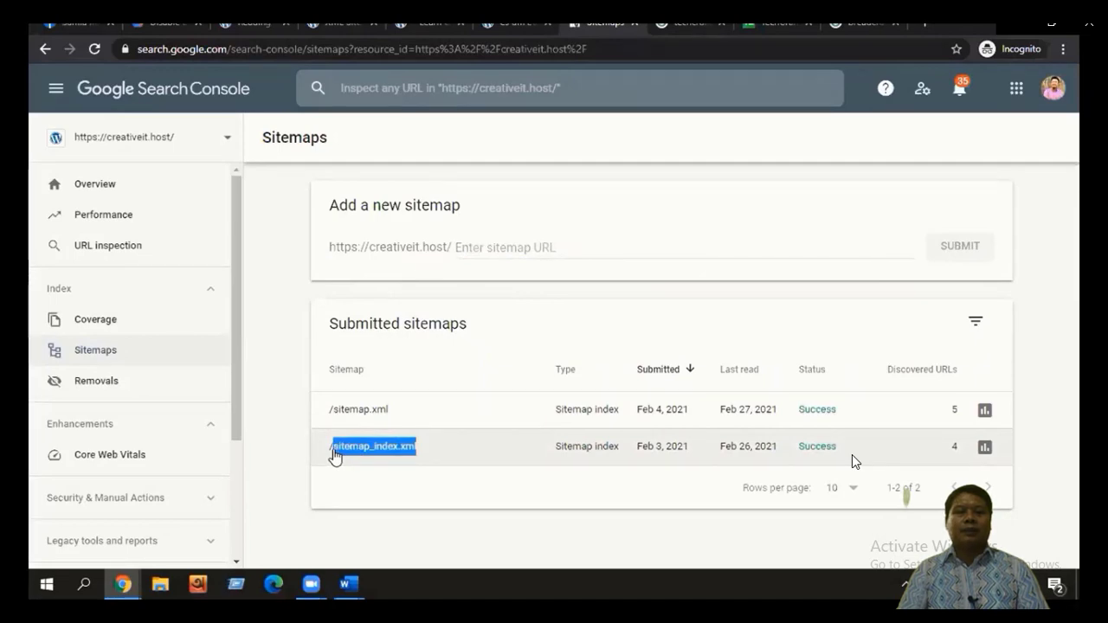
click(335, 454)
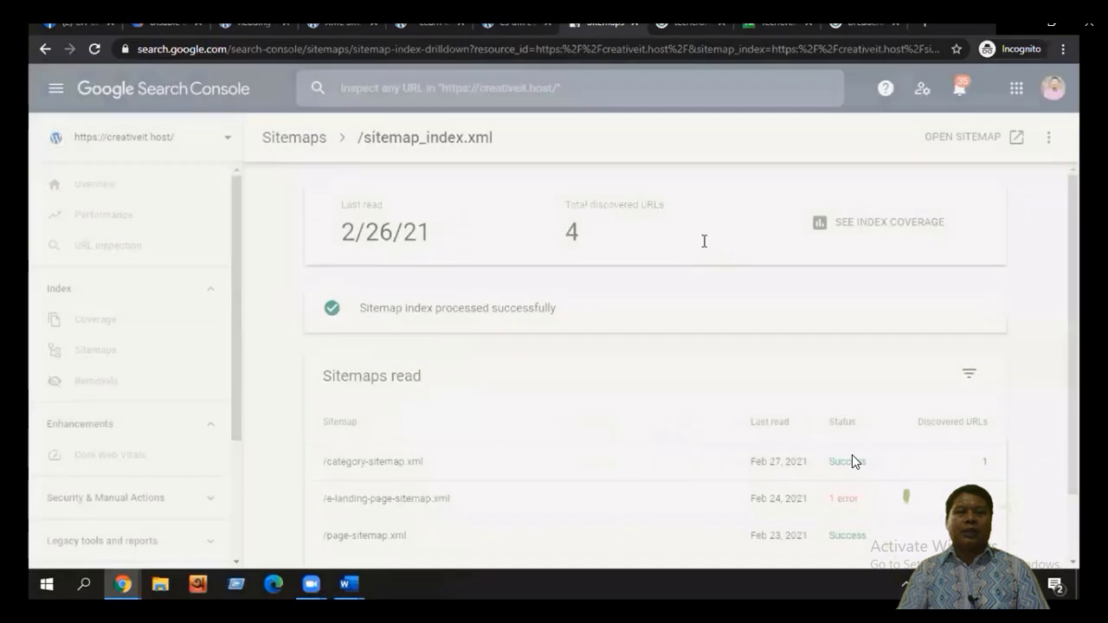
key(alt+Left)
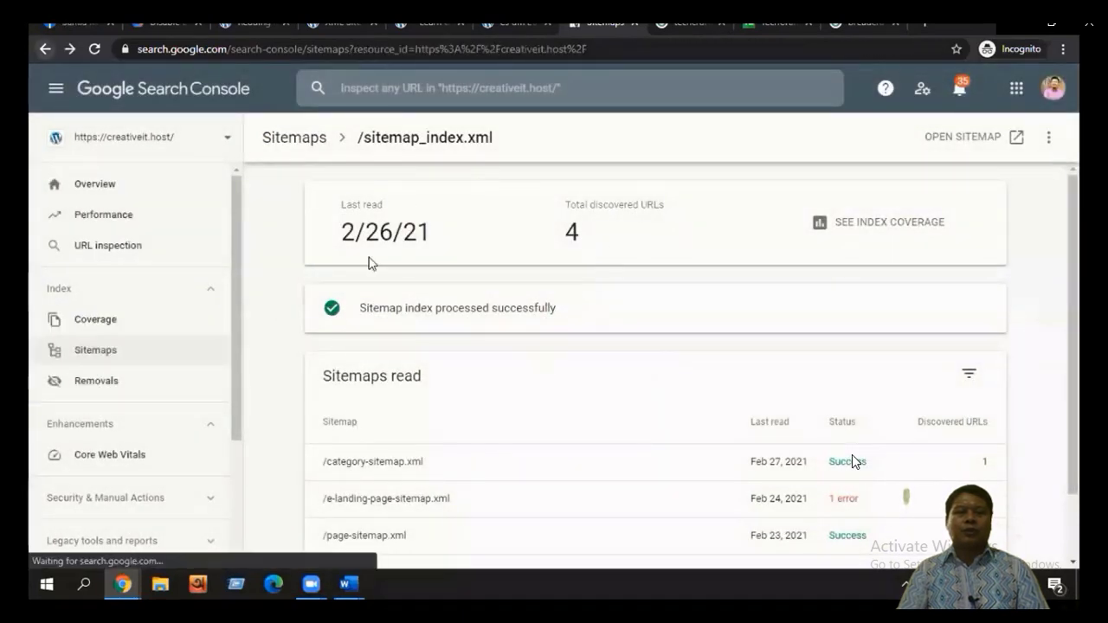